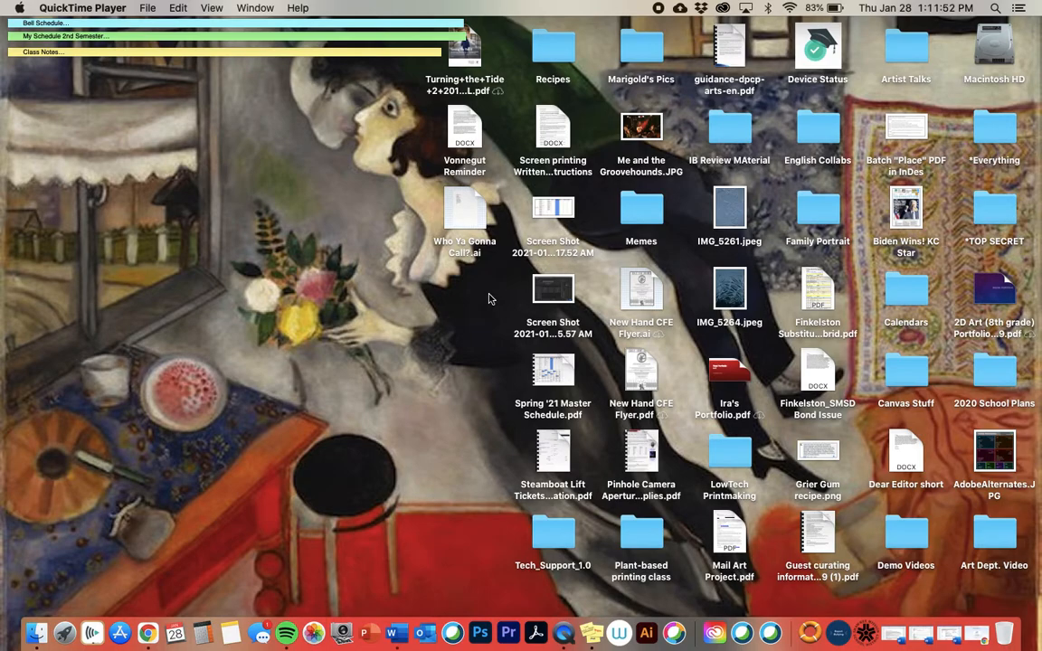
Show all installed apps in Creative Cloud, minimize that window and launch Adobe Illustrator 2021
left_click(723, 9)
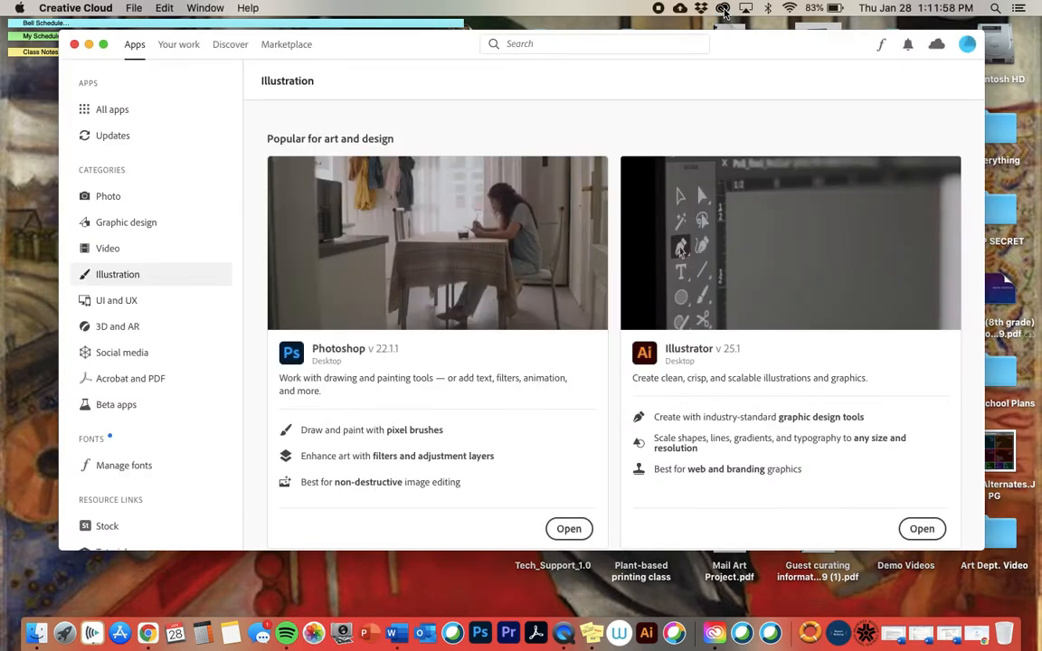
left_click(116, 111)
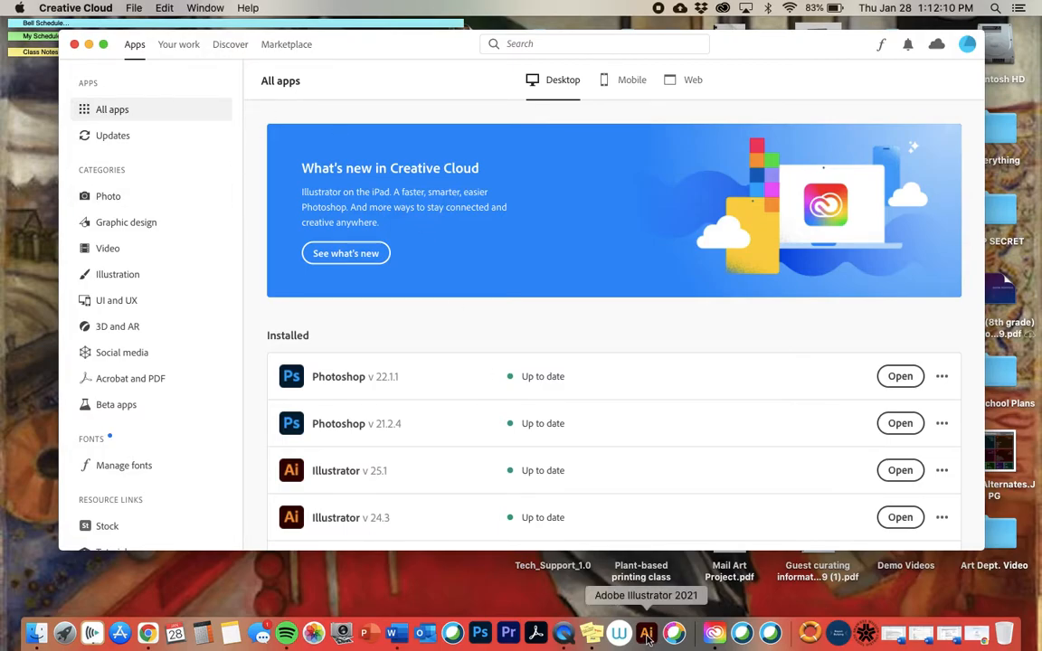
left_click(88, 45)
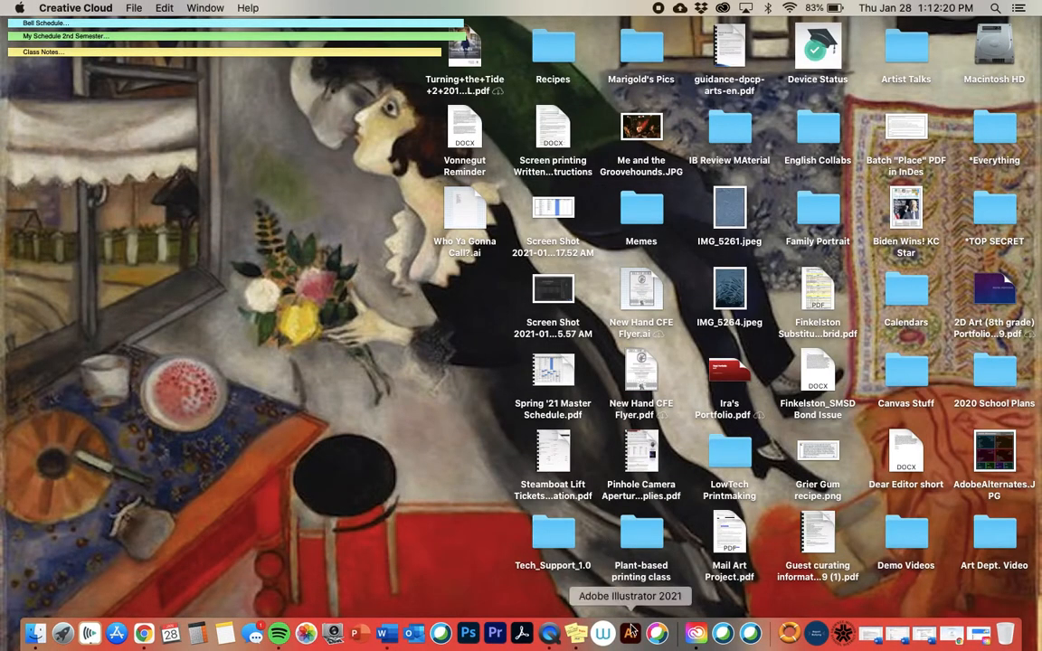
left_click(631, 635)
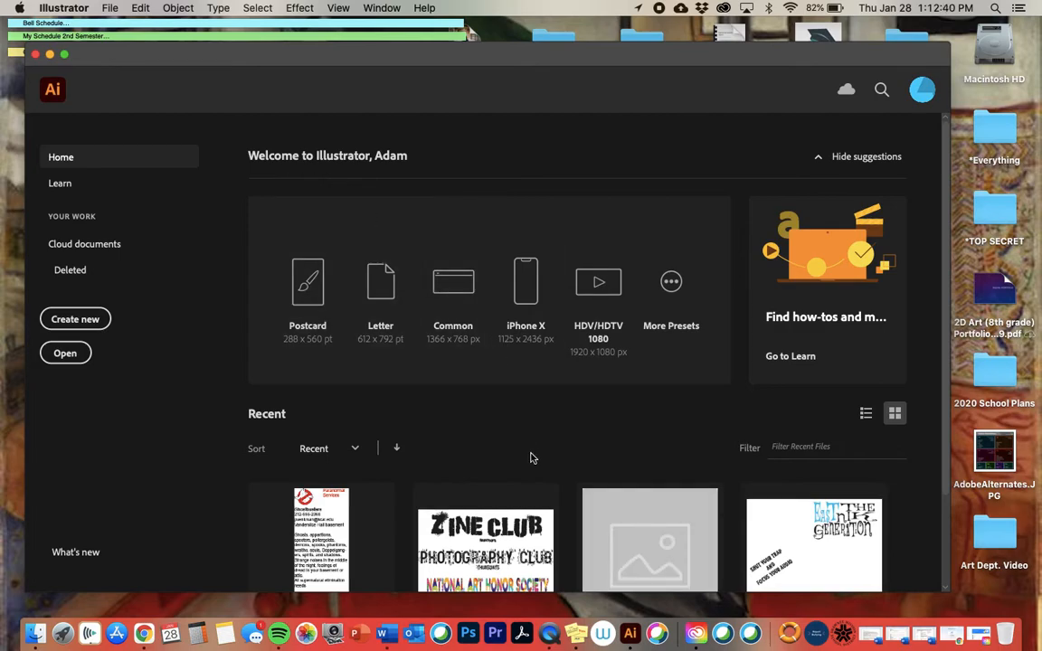
Create a new 8.5 x 11 in portrait print document with inches as units, one artboard, CMYK Color and 300 ppi raster effects
scroll(530, 456, "down", 3)
scroll(530, 456, "up", 3)
scroll(530, 456, "down", 3)
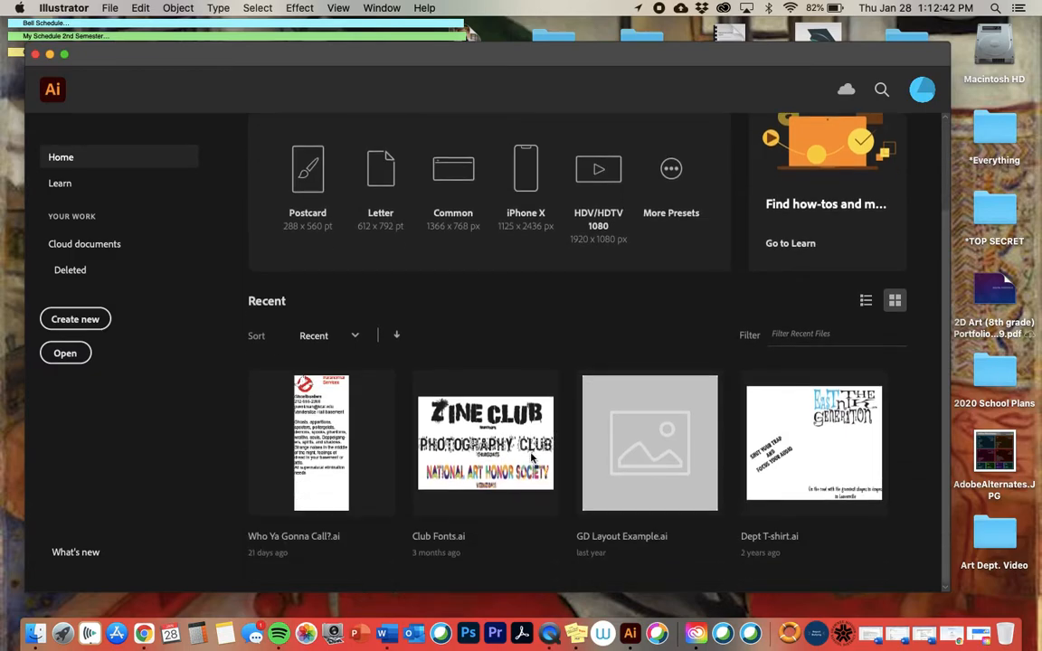
scroll(531, 457, "up", 3)
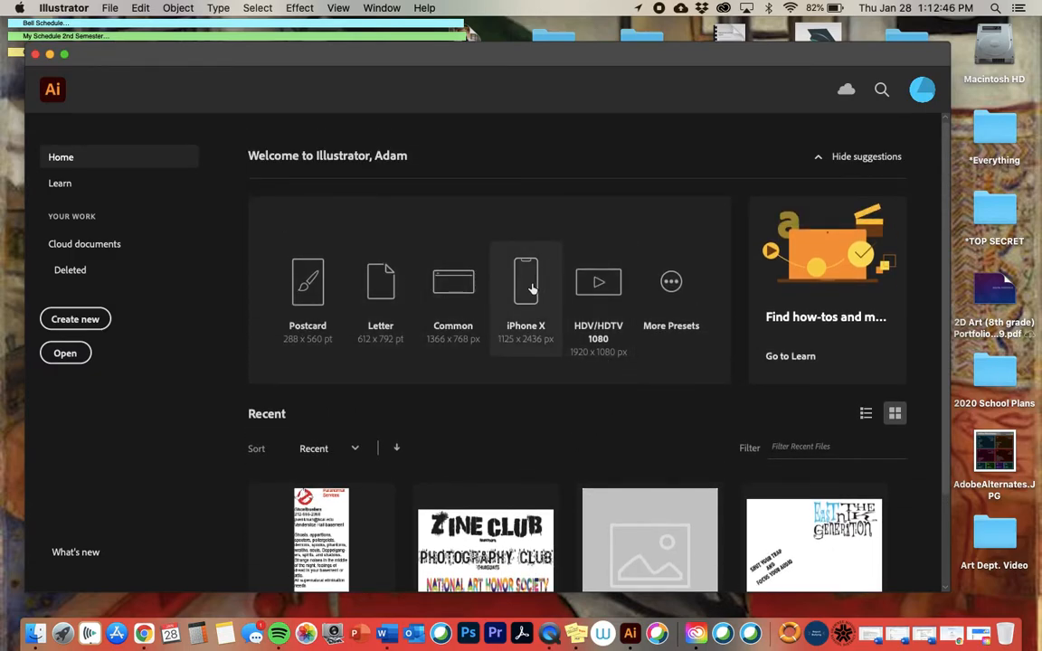
left_click(78, 320)
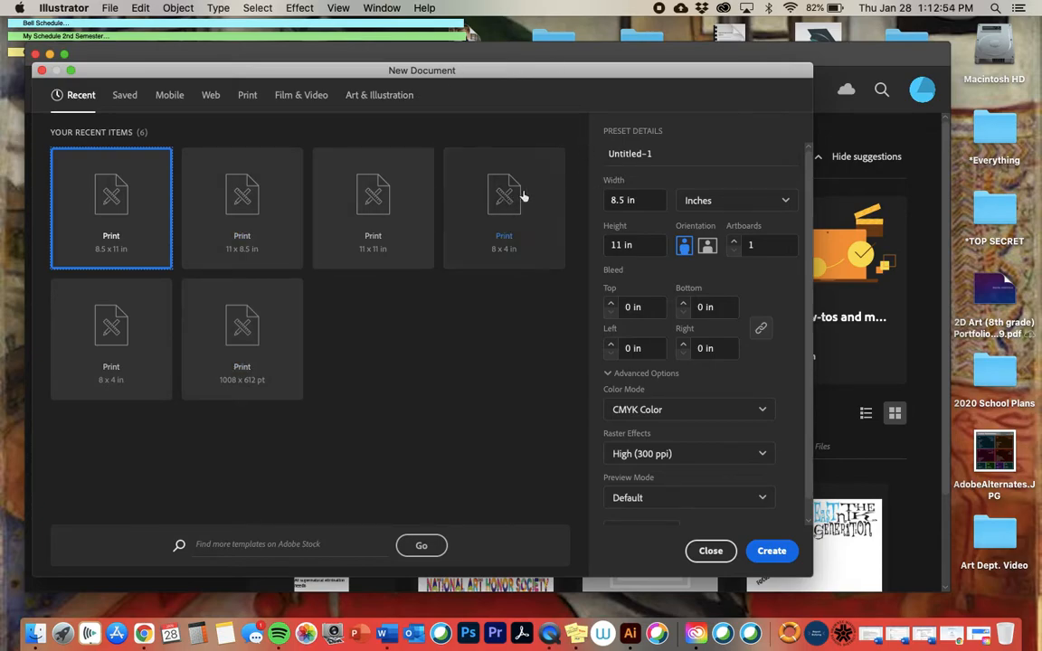
left_click(699, 204)
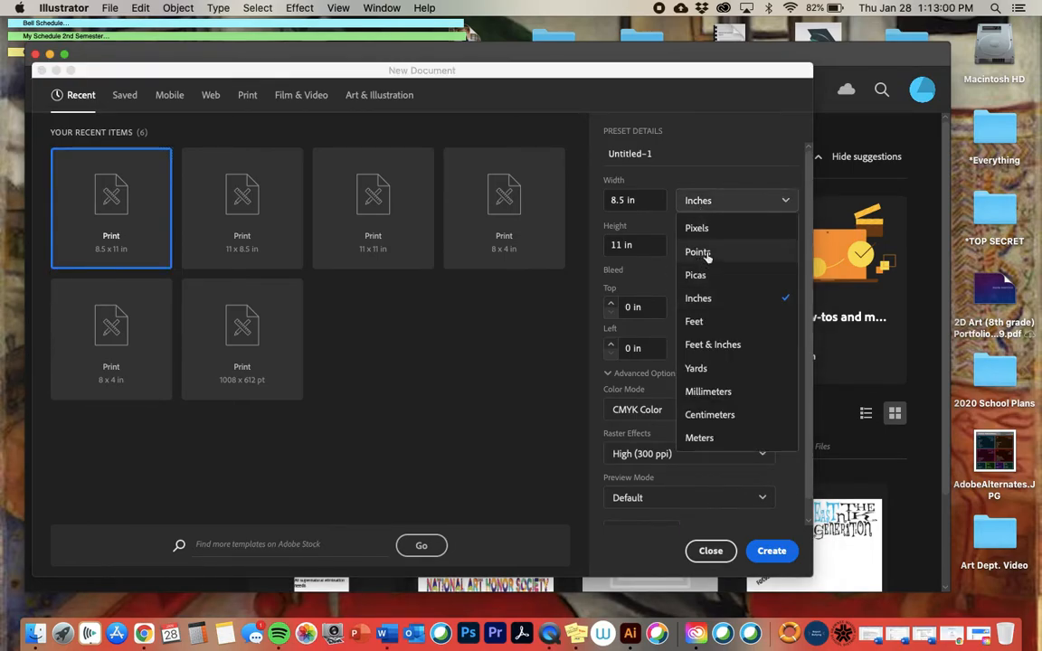
left_click(699, 299)
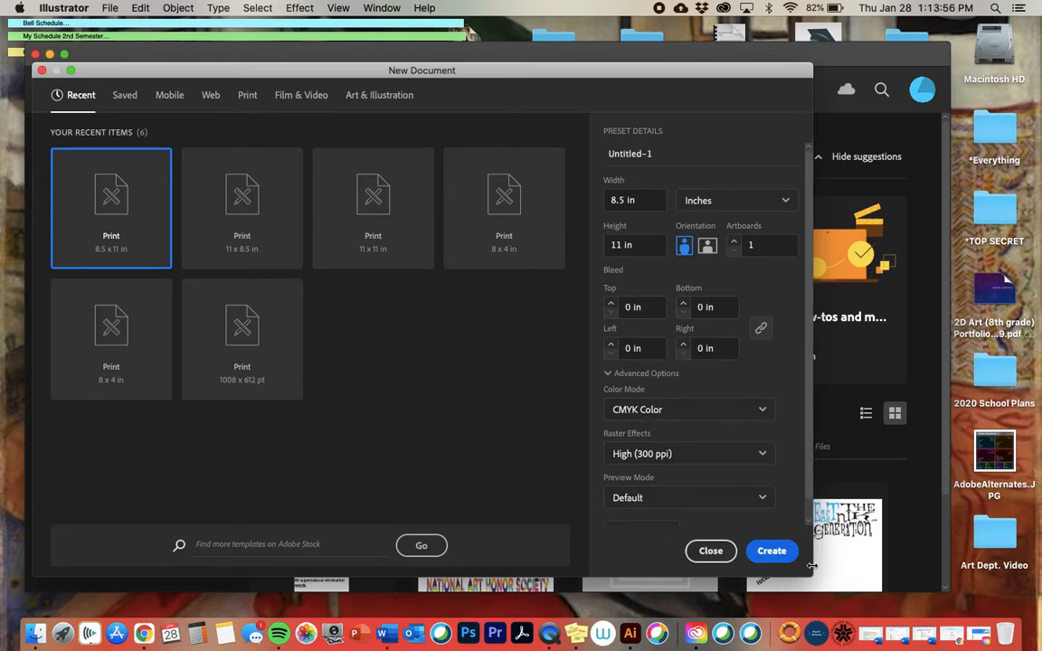
left_click(771, 549)
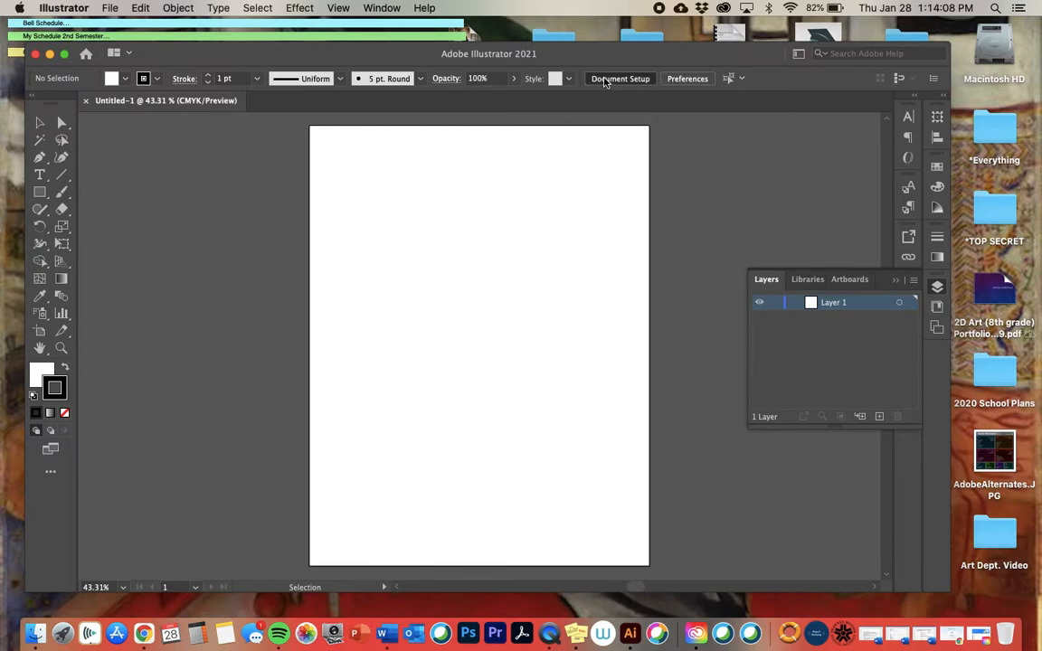
Review the artboard size presets through Document Setup, keep the Letter preset and return to the Selection tool
left_click(605, 79)
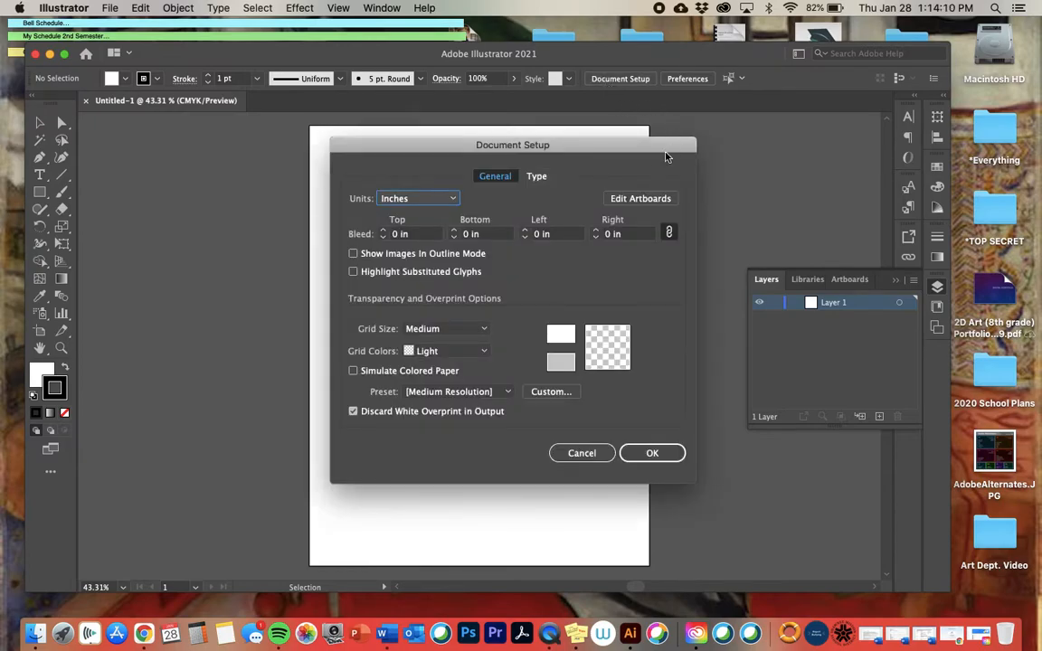
left_click(632, 198)
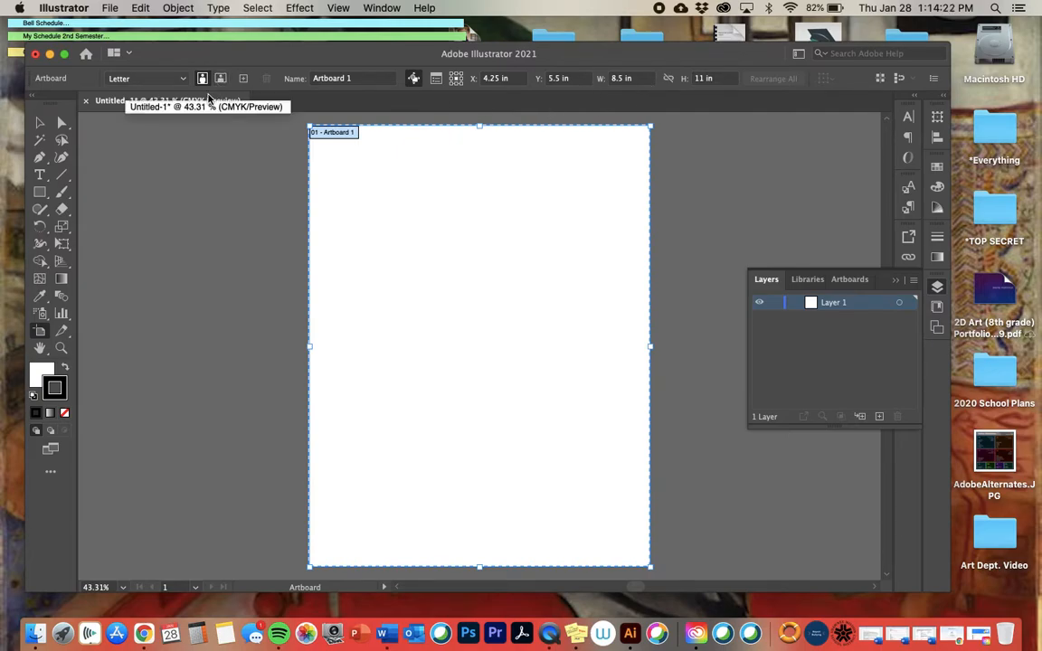
left_click(184, 80)
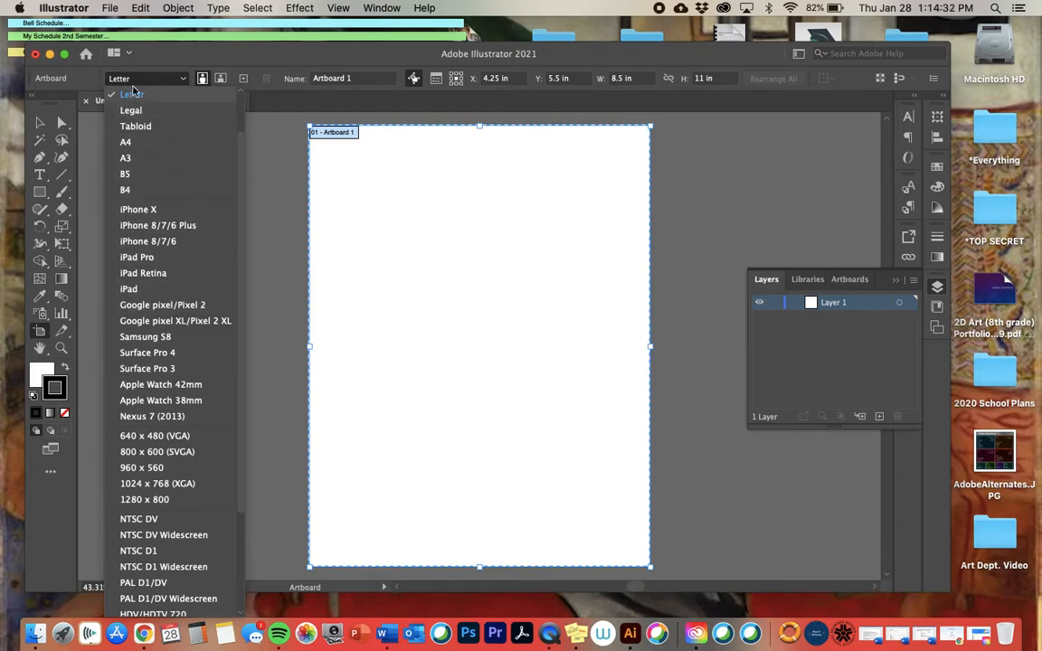
left_click(128, 94)
left_click(40, 123)
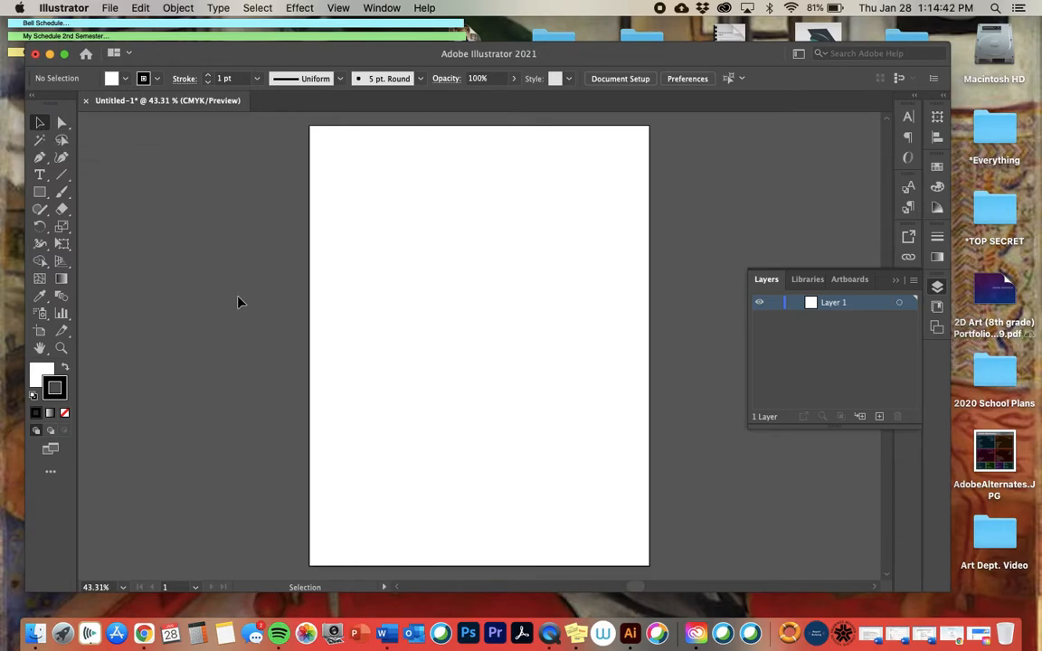
Examine the tool variants grouped with the Line Segment, Rectangle and Pen tools
left_click(62, 176)
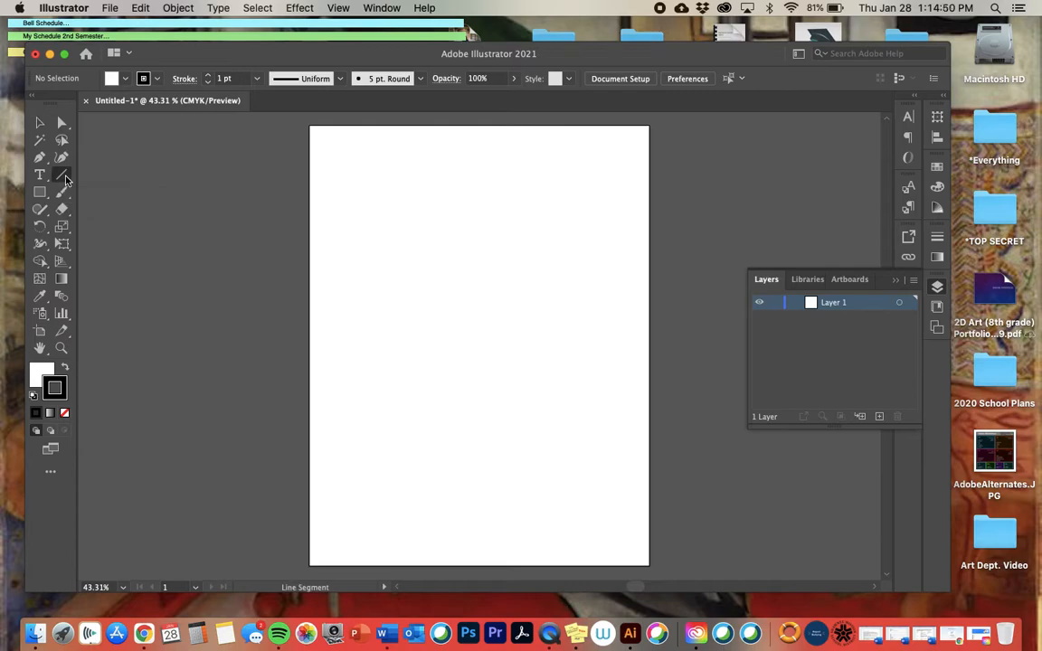
left_click(65, 179)
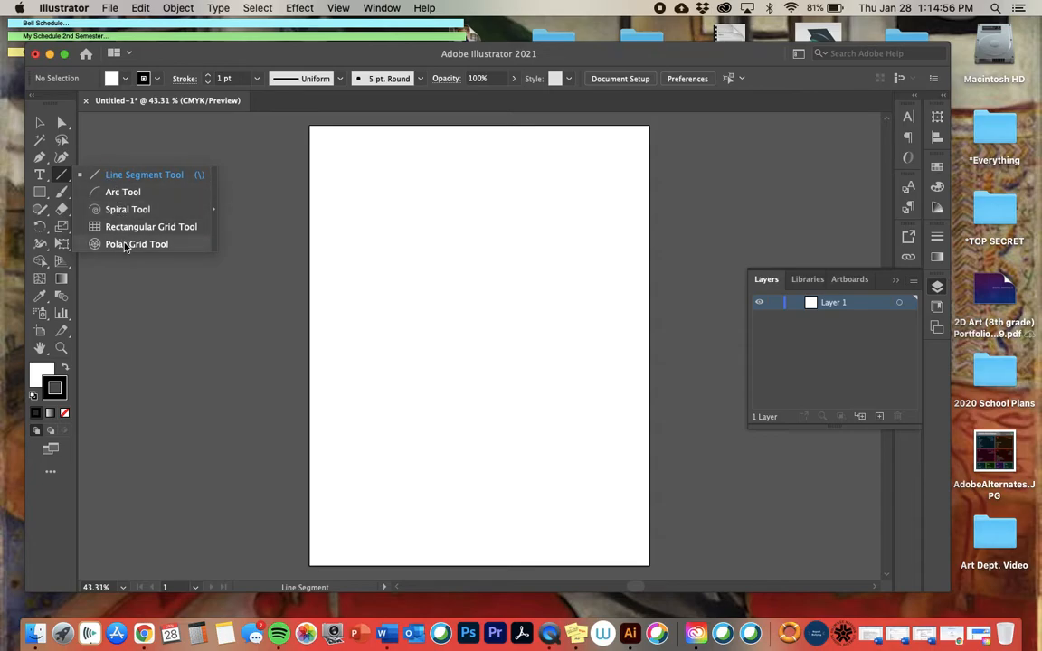
left_click(82, 175)
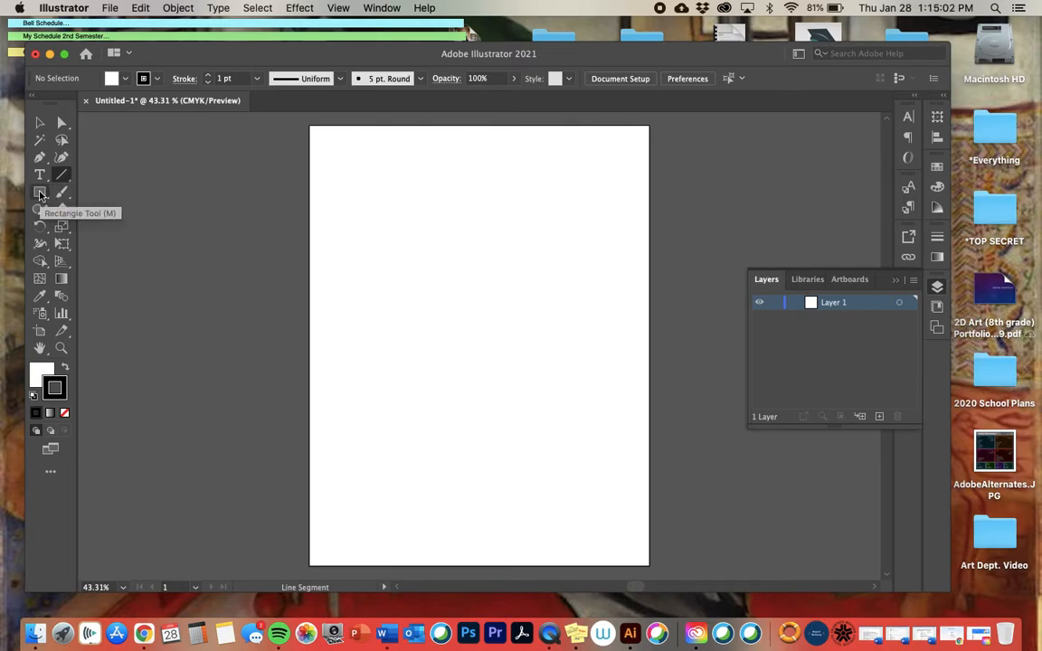
left_click(40, 194)
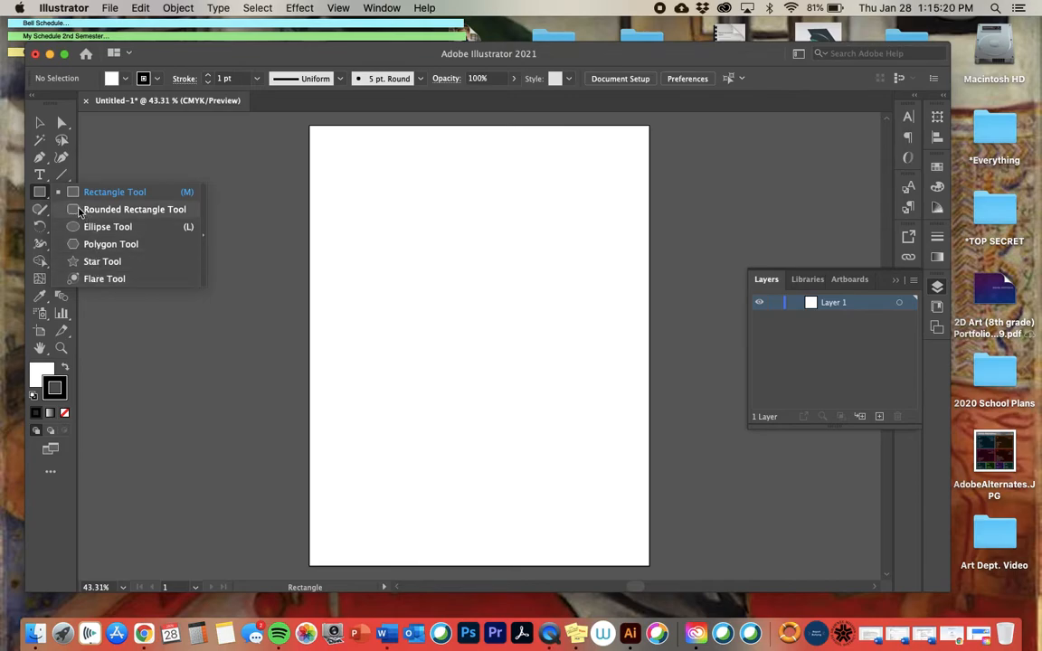
left_click(42, 196)
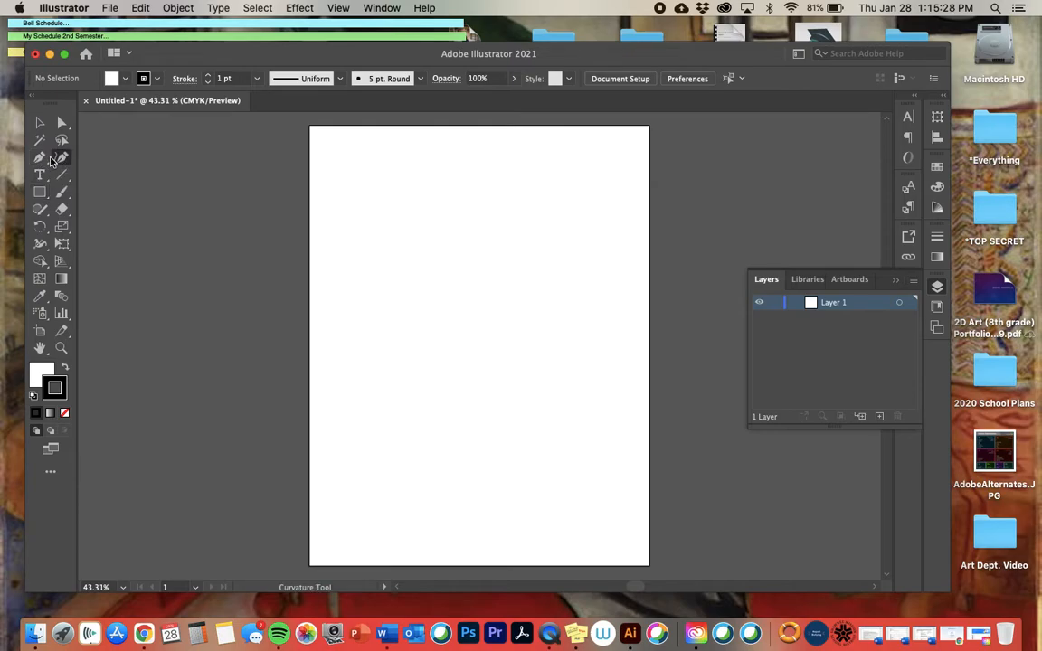
left_click(40, 159)
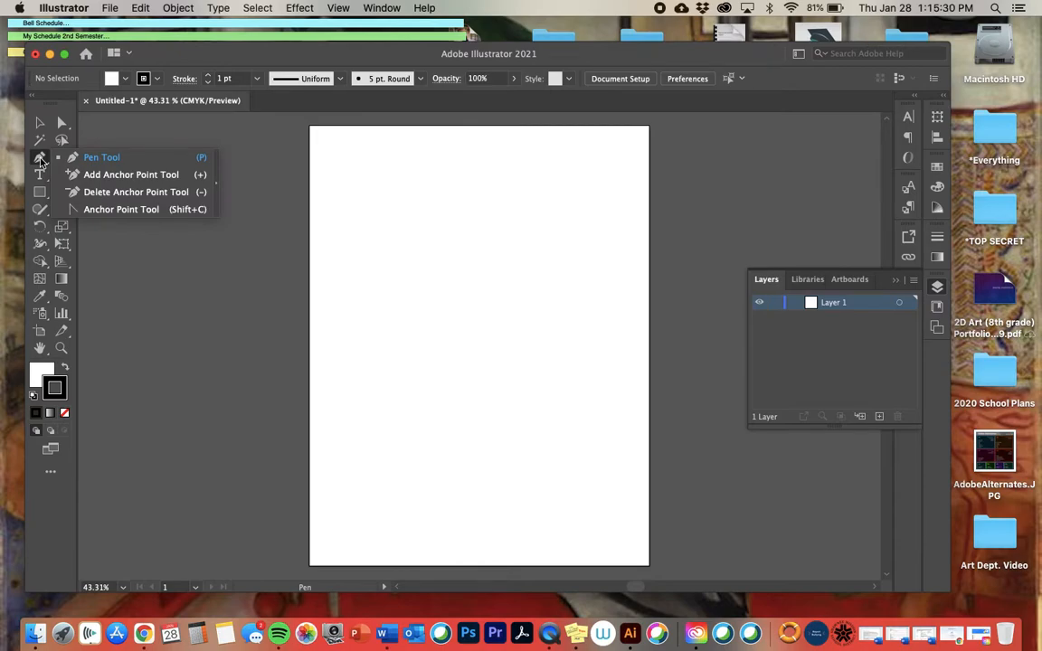
left_click(104, 158)
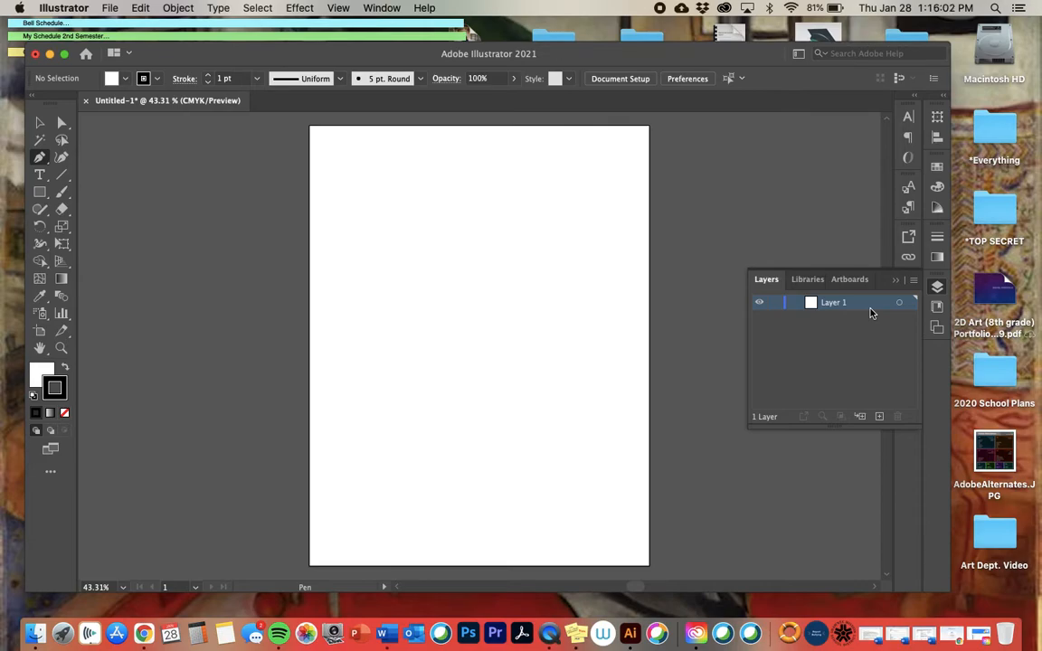
Rename Layer 1 as Background and add a new layer above it
left_click(938, 289)
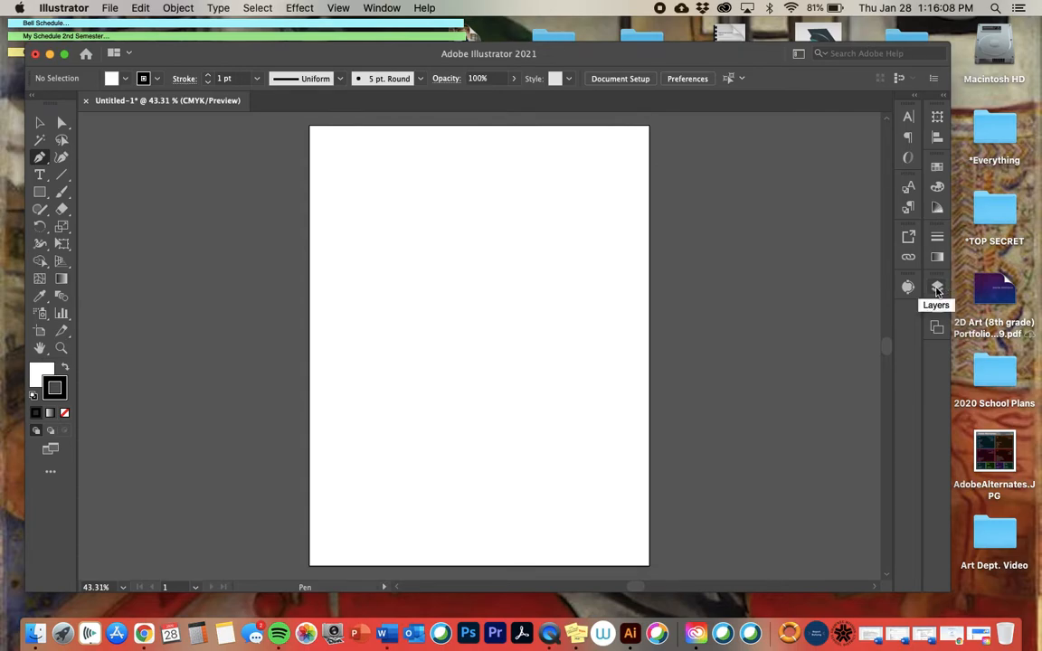
left_click(938, 289)
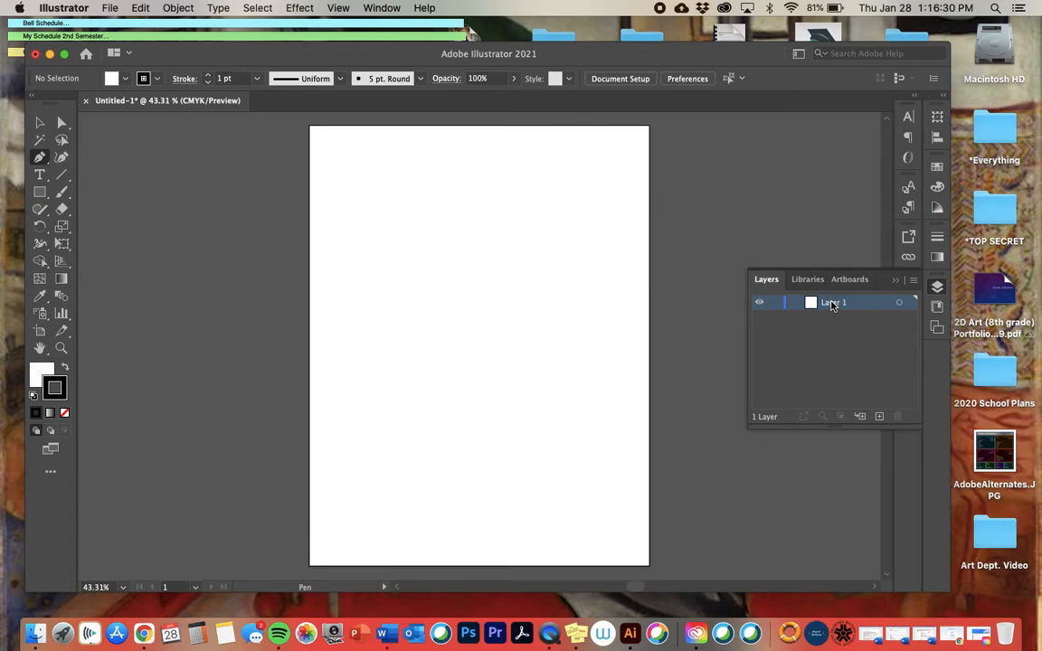
double_click(832, 304)
type("Ba")
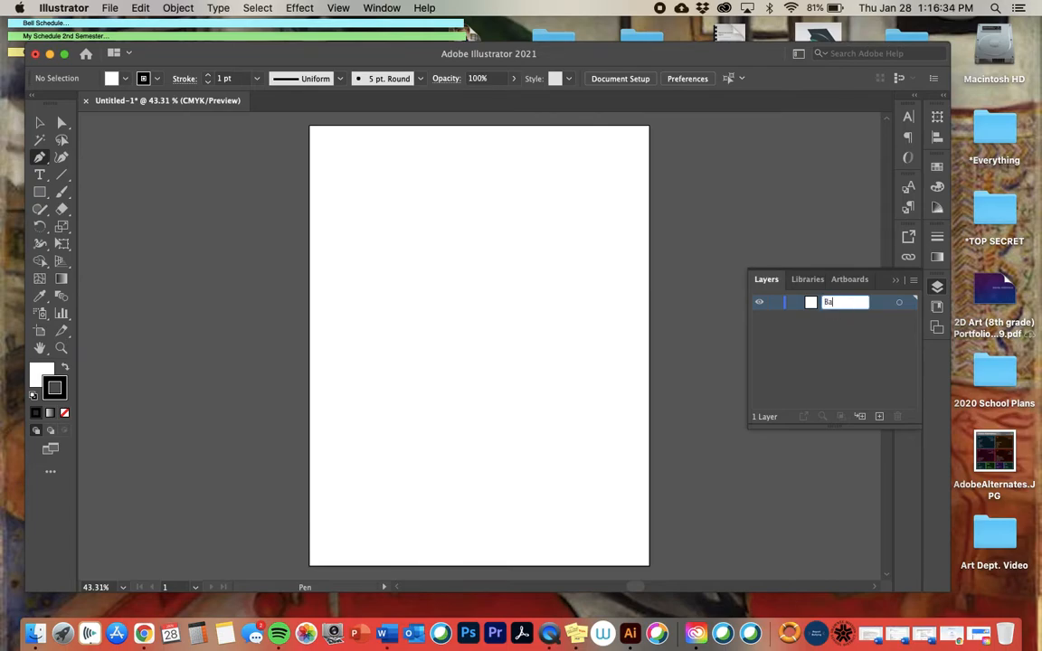
type("ckground")
key("Return")
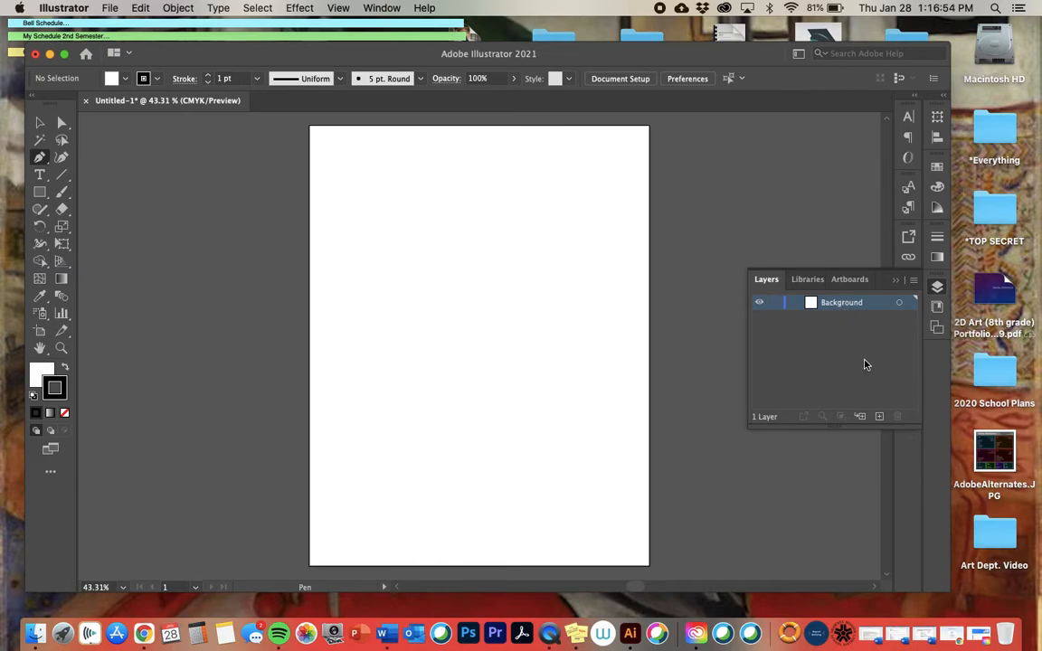
left_click(879, 418)
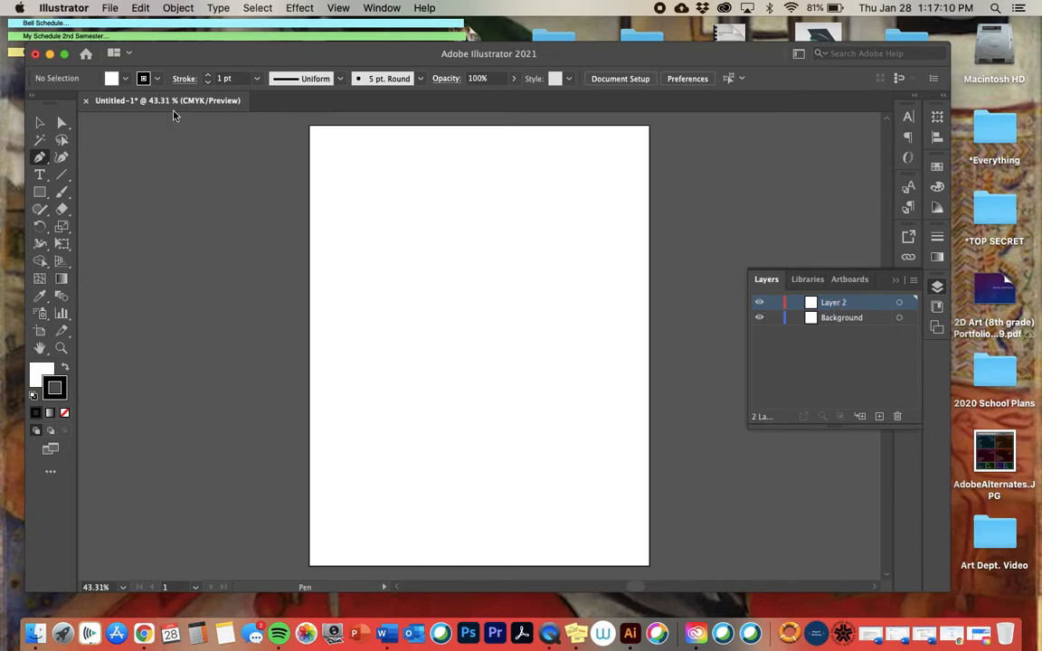
Draw a 1.3889 in line segment at 344° near the page's upper-left corner and swing its free end to make it horizontal
left_click(63, 175)
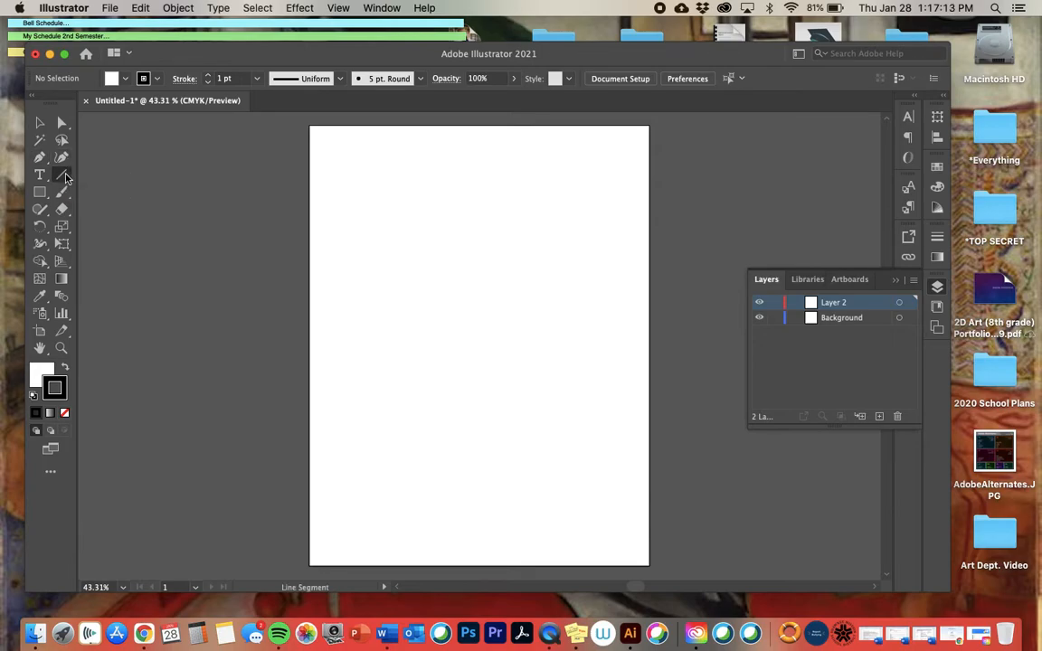
left_click(337, 169)
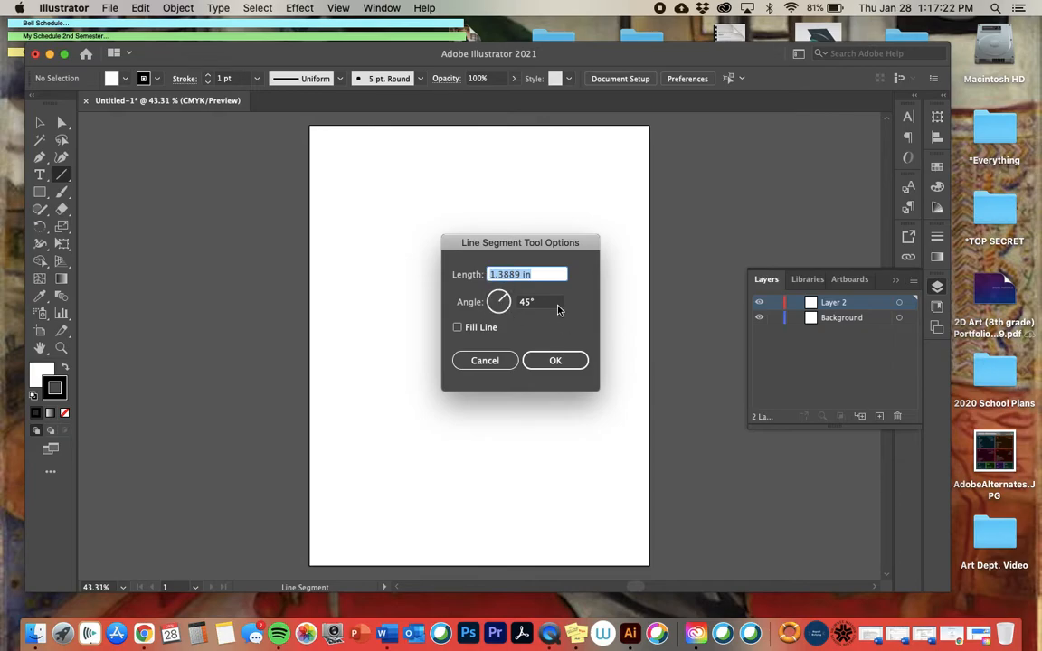
left_click(505, 306)
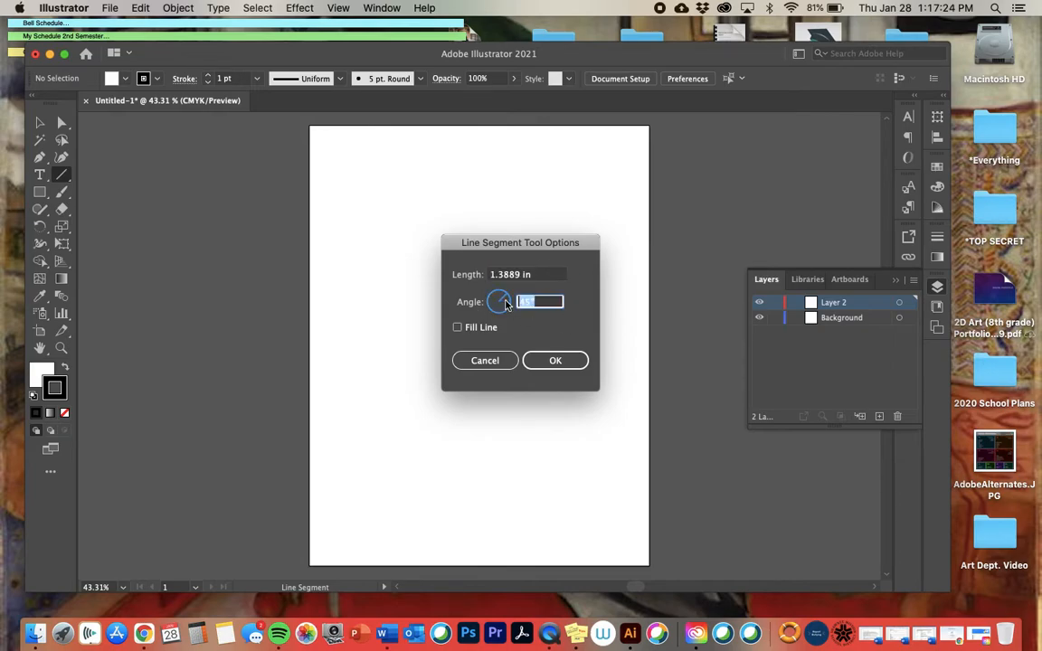
mouse_move(505, 306)
left_mouse_down()
mouse_move(493, 297)
mouse_move(505, 305)
left_mouse_up()
left_click(505, 306)
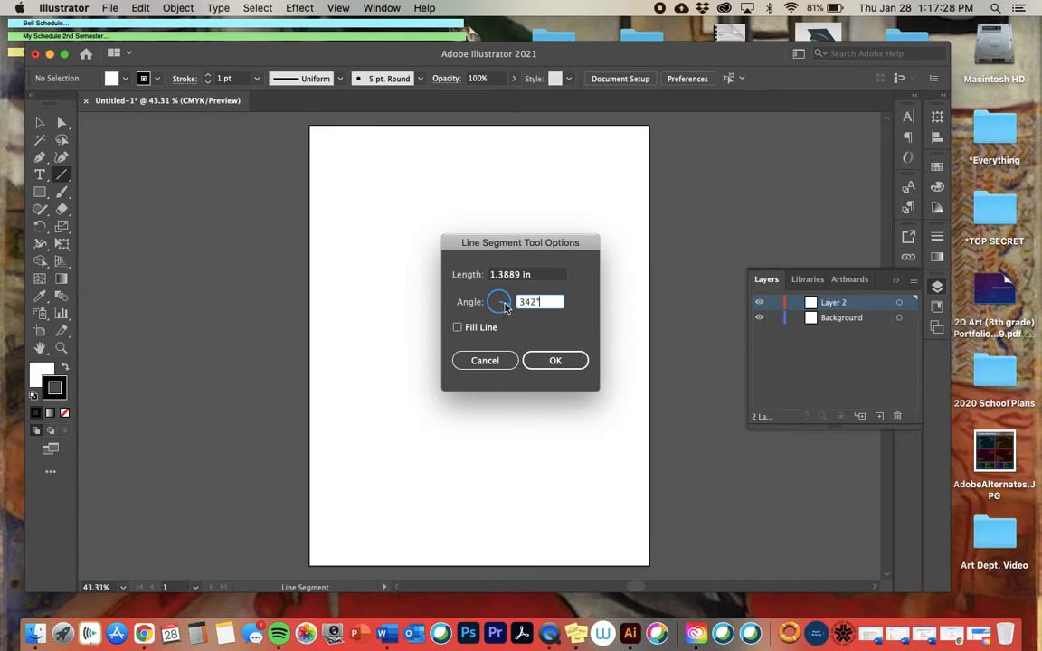
left_click(505, 307)
left_click(552, 361)
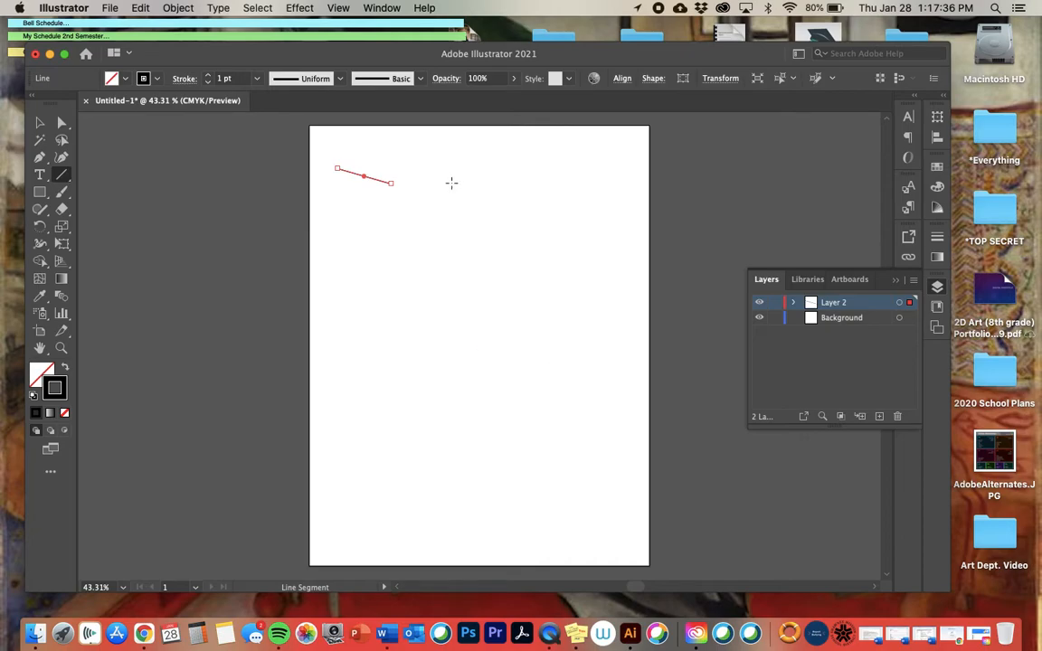
mouse_move(392, 187)
left_mouse_down()
mouse_move(397, 170)
mouse_move(551, 166)
mouse_move(562, 173)
mouse_move(559, 245)
mouse_move(560, 159)
mouse_move(386, 149)
mouse_move(384, 204)
mouse_move(370, 195)
mouse_move(407, 173)
left_mouse_up()
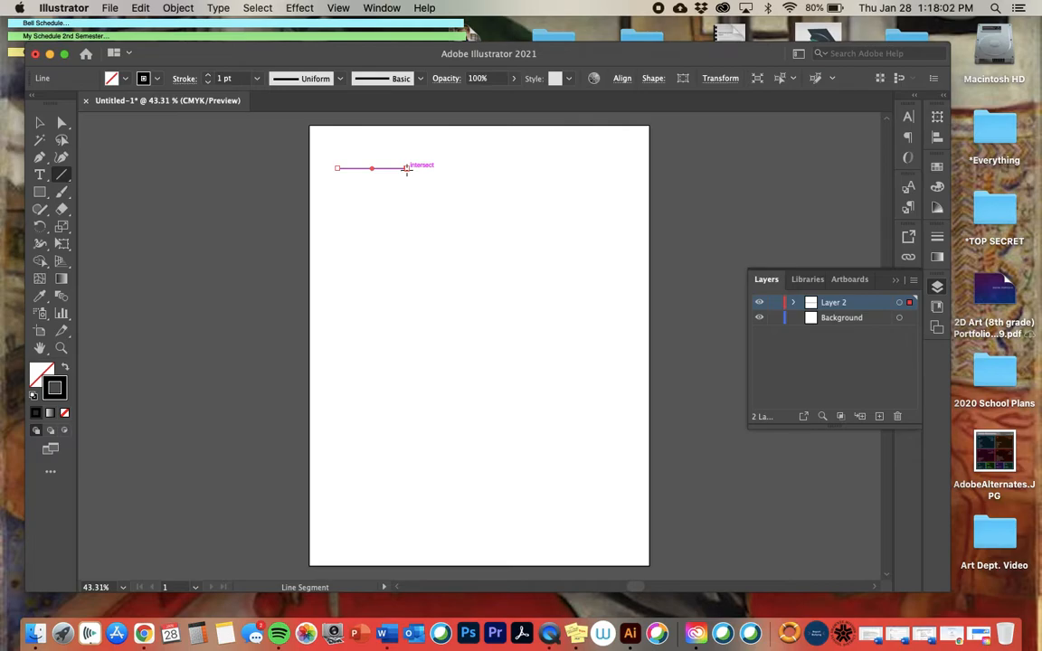
Add a second 1.3889 in line at 344°, attach its start to the horizontal line's right end and make it vertical
left_click_drag(407, 169, 408, 210)
left_click(408, 210)
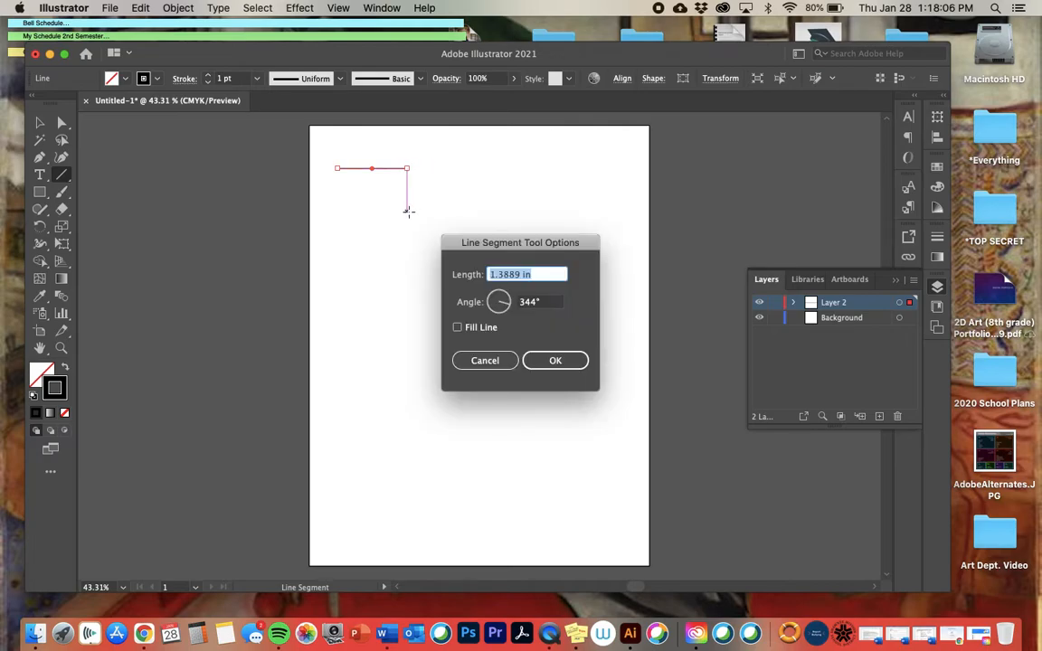
left_click(553, 359)
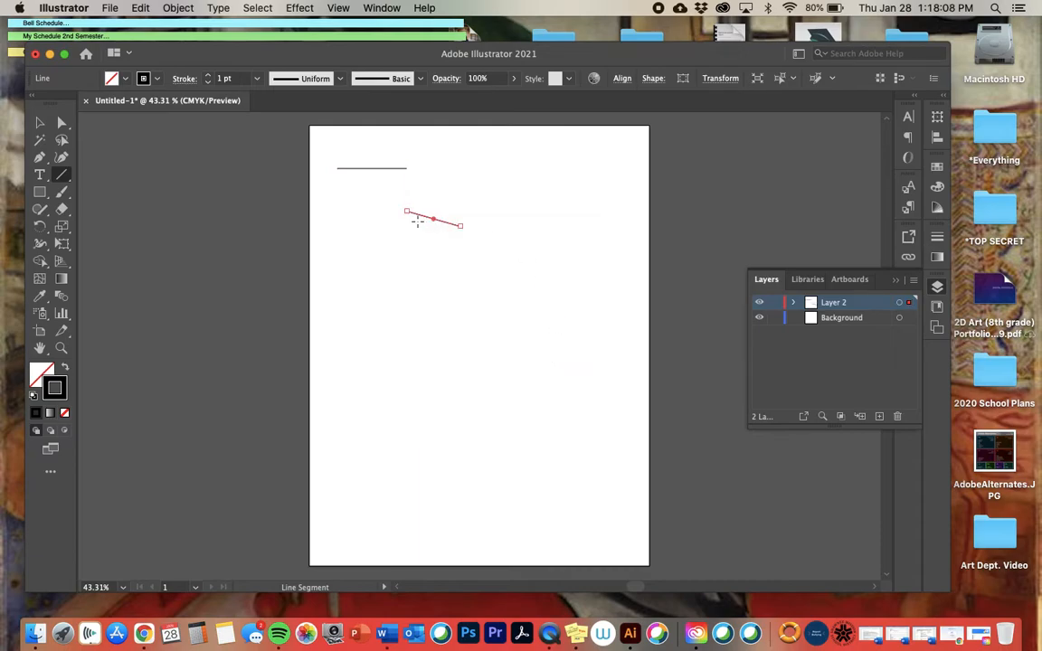
left_click_drag(406, 212, 407, 170)
left_click_drag(461, 231, 417, 244)
Add five separate 1.3889 in line segments at 344° around the area below and beside the vertical line
left_click(434, 225)
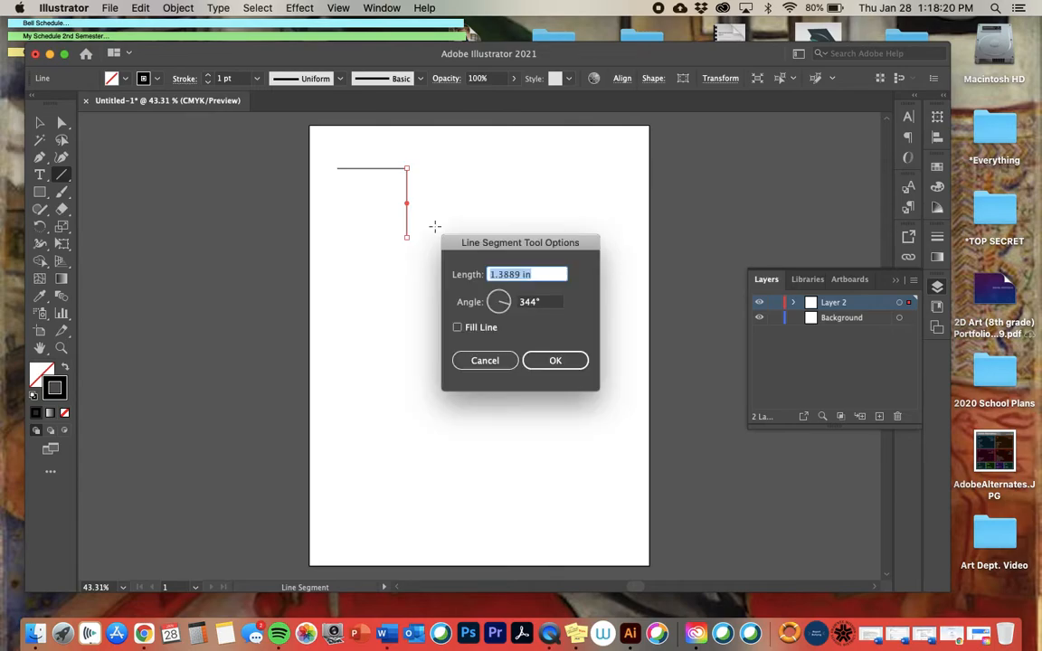
left_click(546, 363)
left_click(546, 290)
left_click(553, 361)
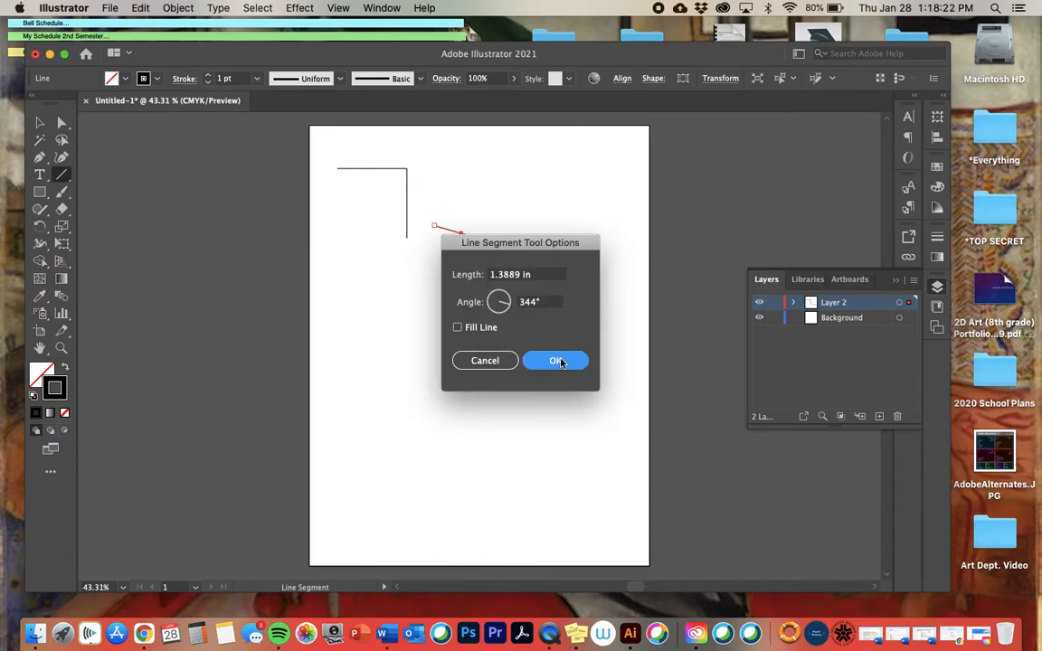
left_click(460, 285)
left_click(545, 358)
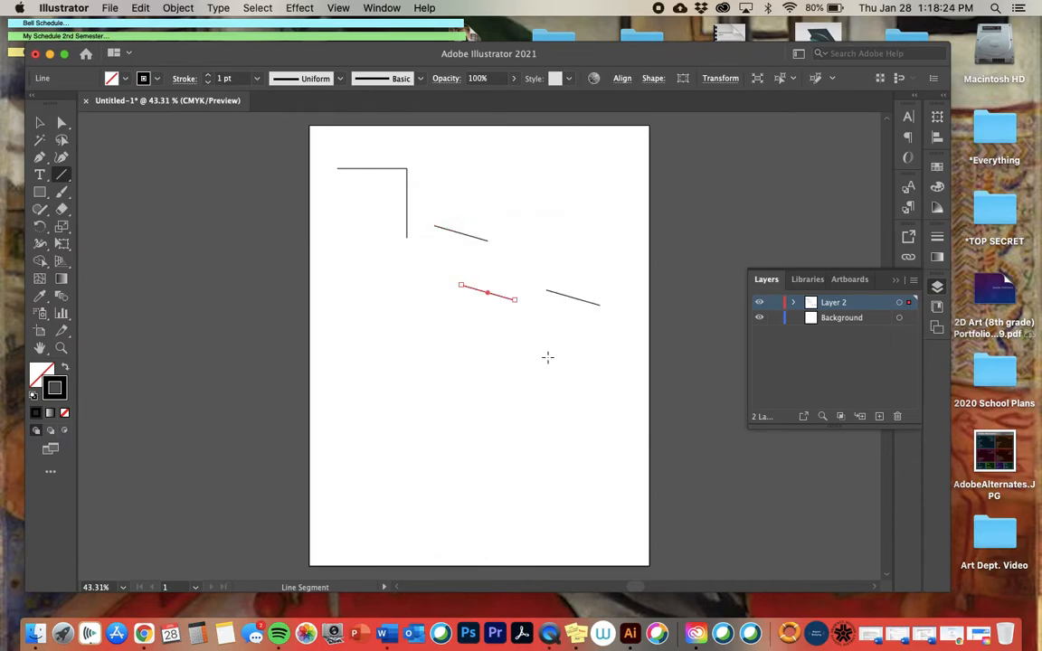
left_click(403, 305)
left_click(548, 360)
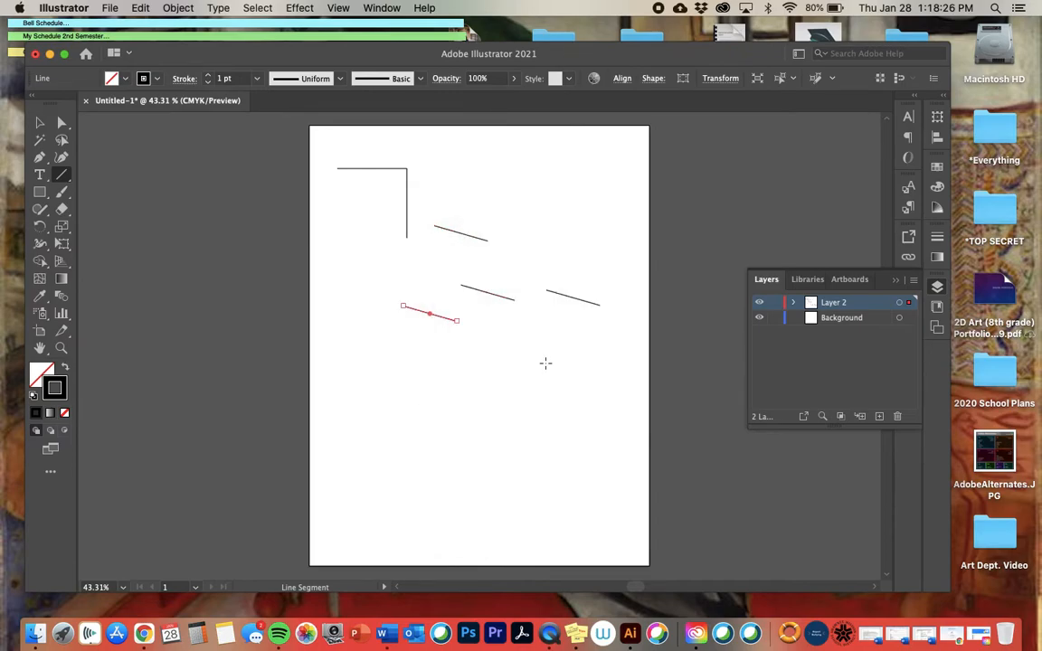
left_click(371, 258)
left_click(552, 361)
Arrange the five slanted lines in an evenly spaced, left-aligned column just beside the vertical line
left_click(40, 126)
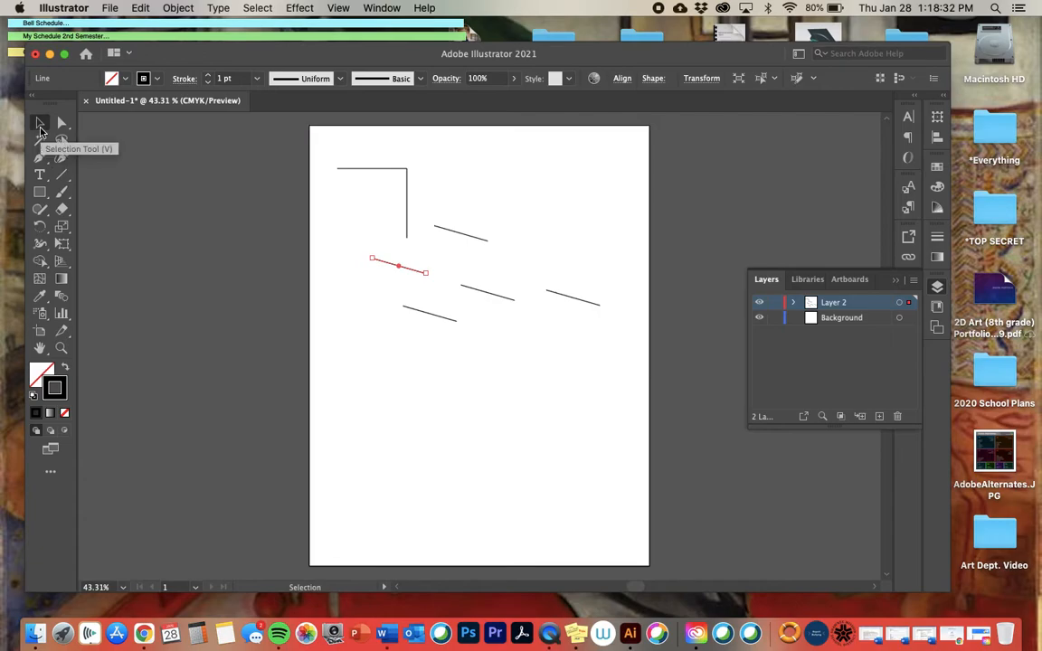
left_click_drag(463, 239, 447, 181)
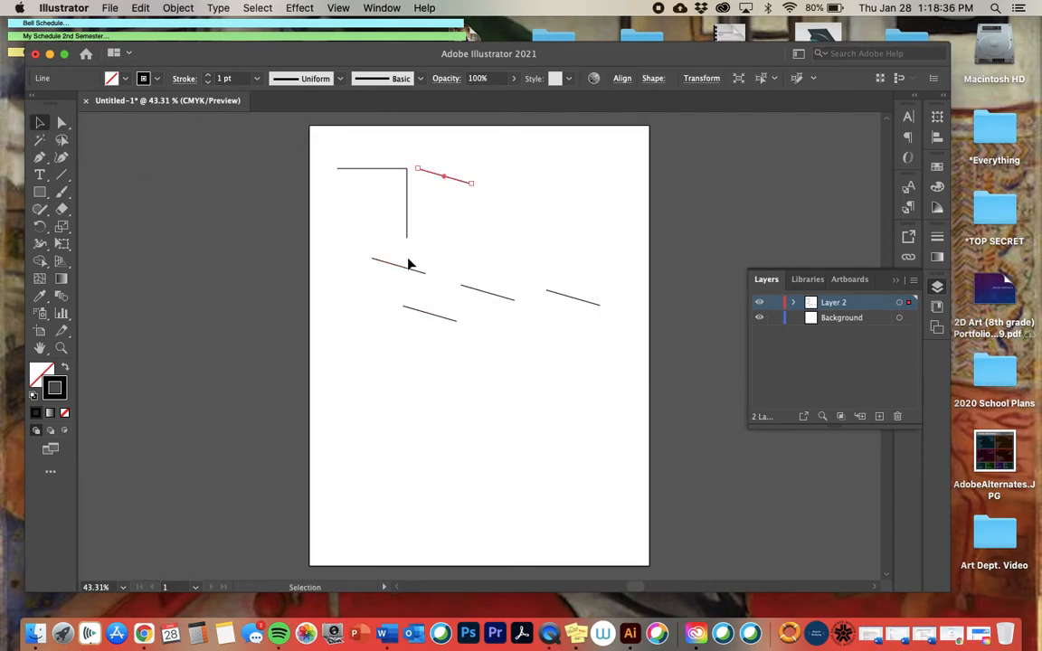
left_click_drag(406, 268, 450, 201)
left_click_drag(429, 319, 441, 219)
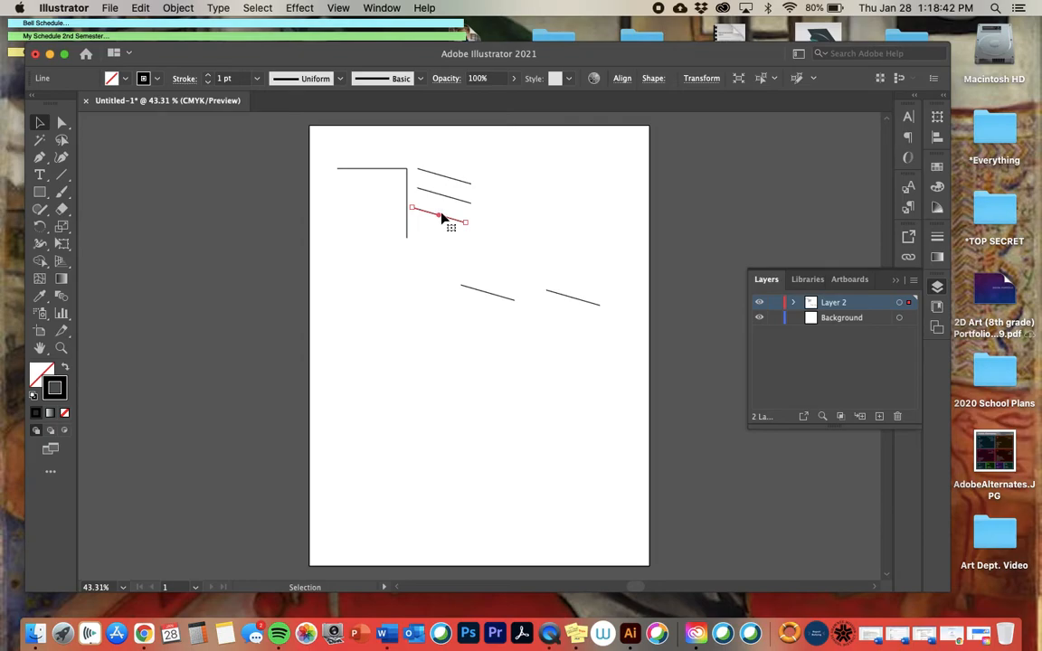
left_click_drag(425, 215, 434, 216)
left_click_drag(481, 292, 435, 235)
left_click_drag(567, 301, 440, 158)
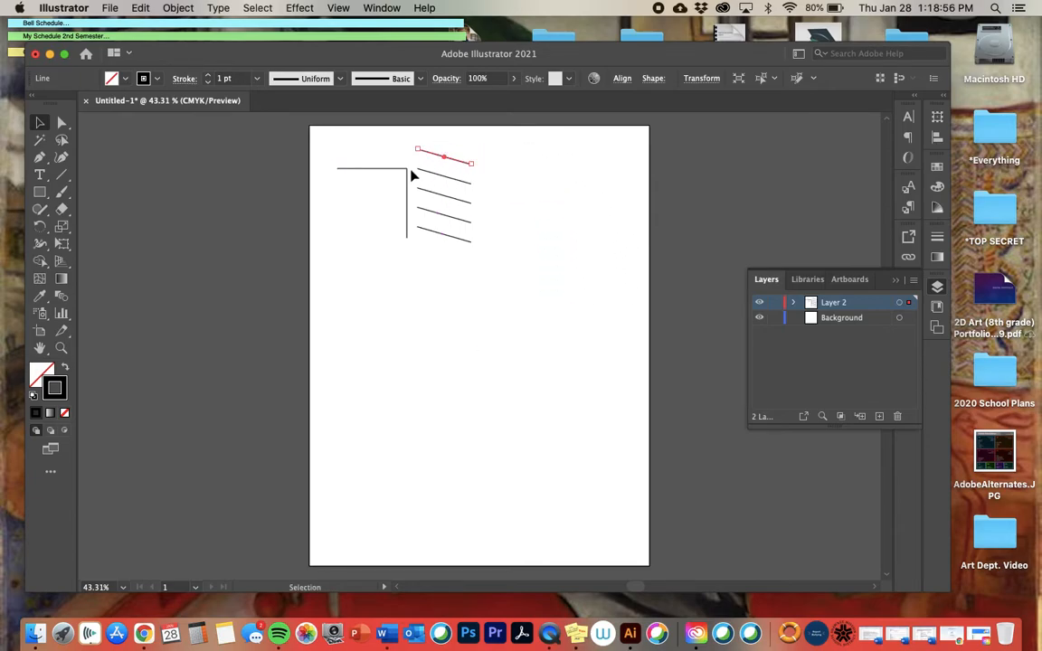
Raise the horizontal line to the top slanted line's level and stretch the vertical line down to the lowest slanted line's end
left_click_drag(378, 169, 377, 148)
left_click_drag(408, 207, 408, 242)
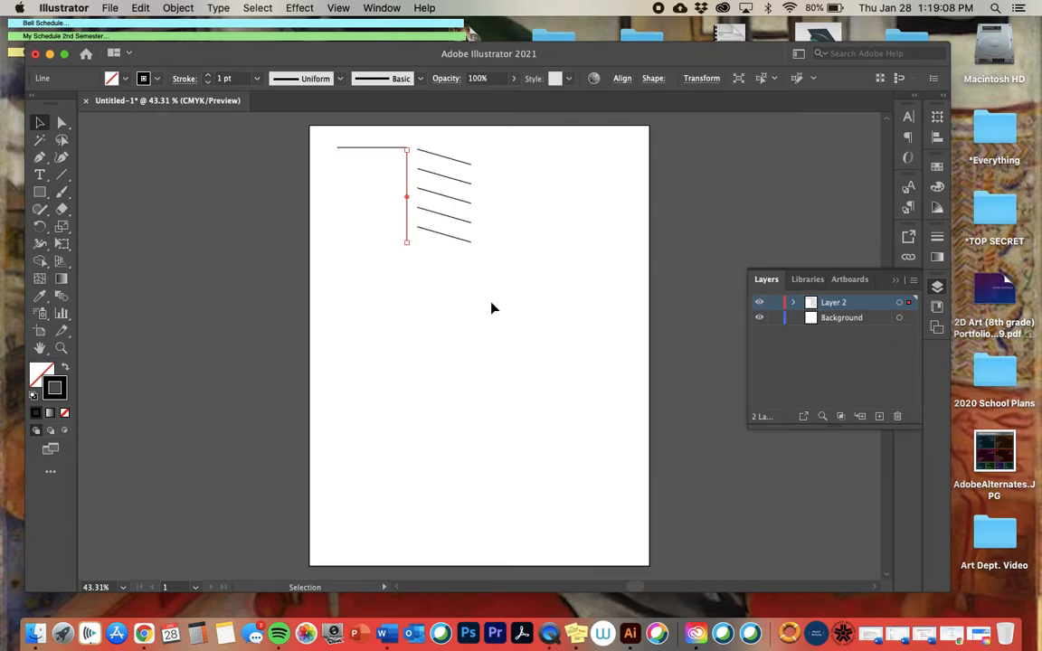
left_click(215, 199)
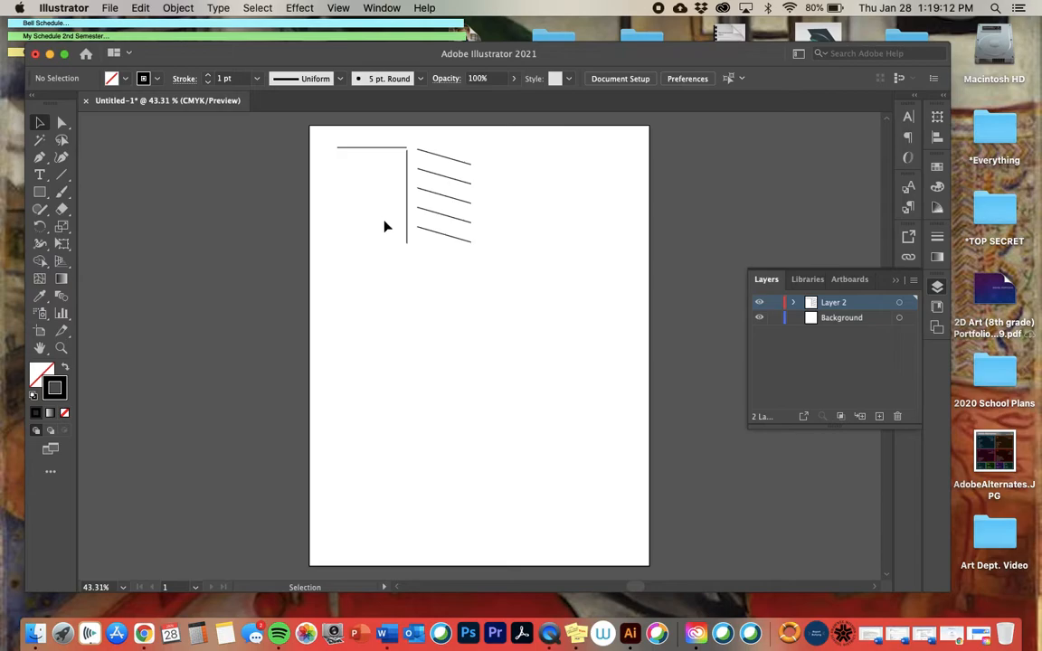
Nudge the vertical line up until its upper end meets the horizontal line's right end exactly
left_click(408, 226)
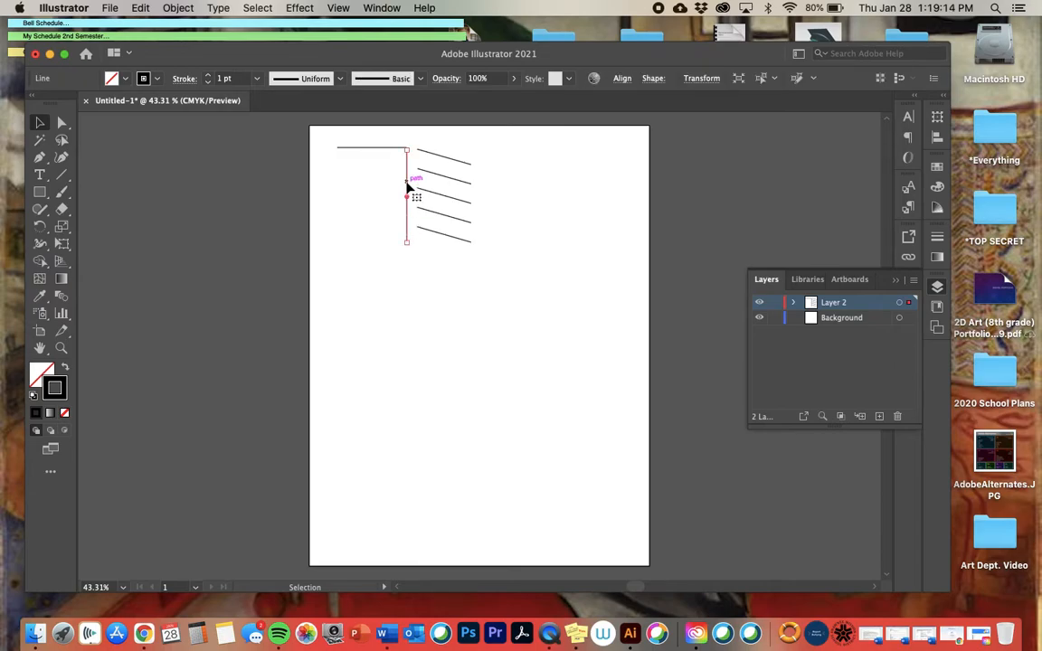
key("Up")
key("Up")
key("Up")
key("super+equal")
key("super+equal")
key("super+equal")
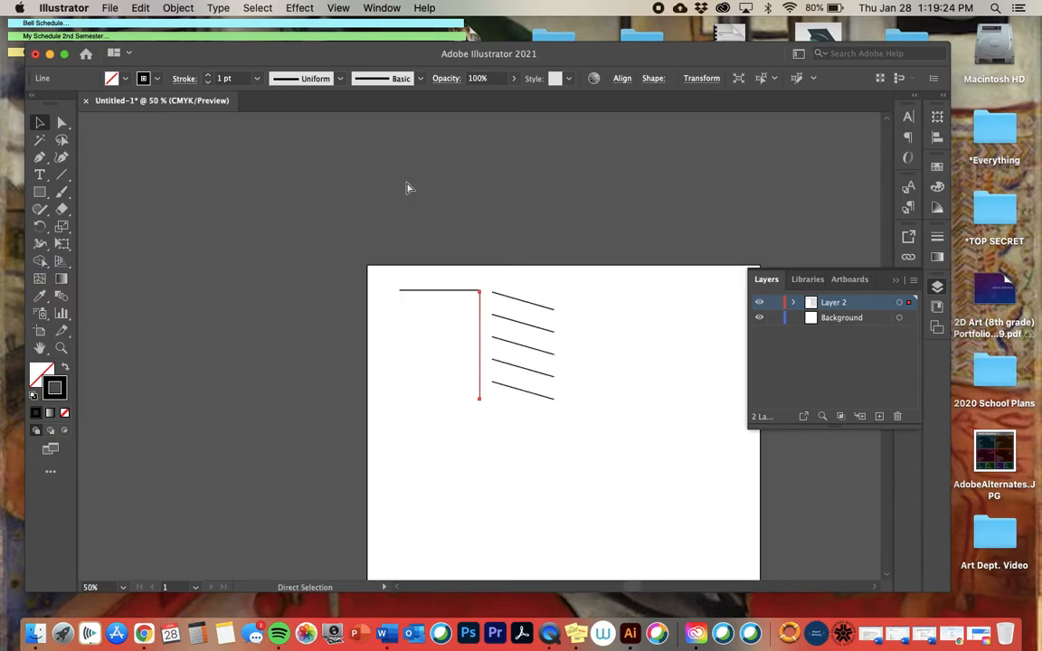
key("super+equal")
key("super+equal")
key("super+equal")
key("super+equal")
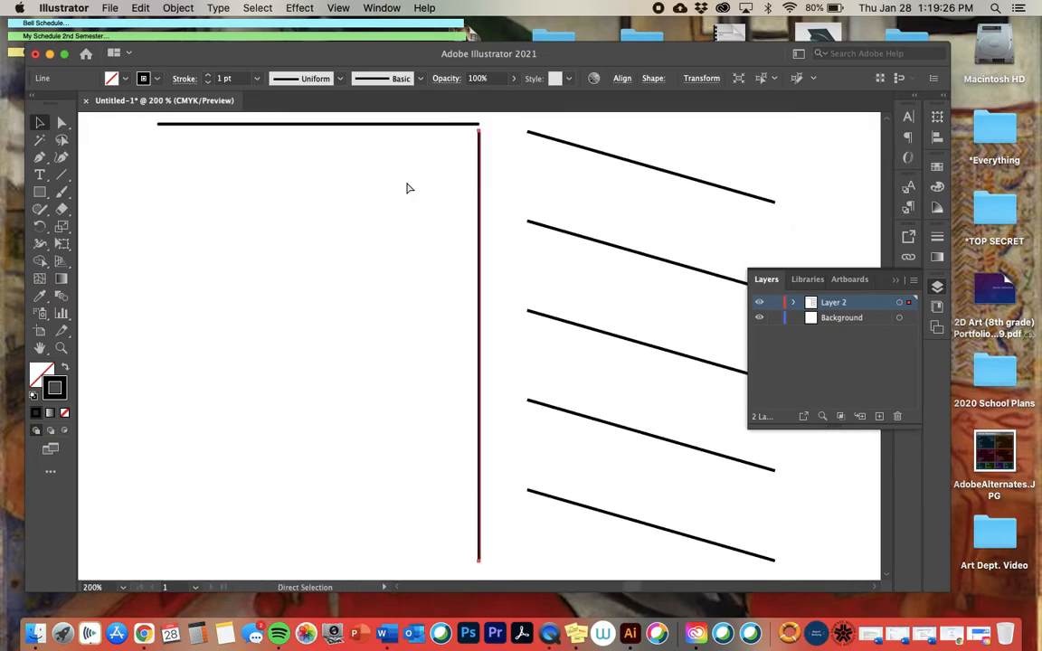
scroll(444, 232, "up", 3)
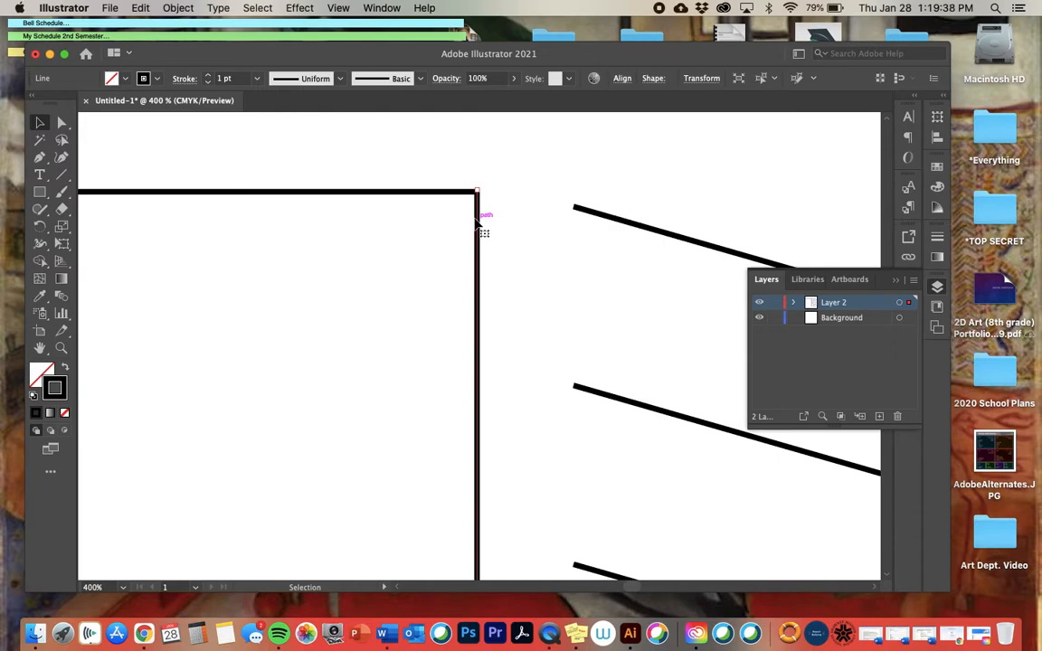
left_click(477, 223)
key("cmd+0")
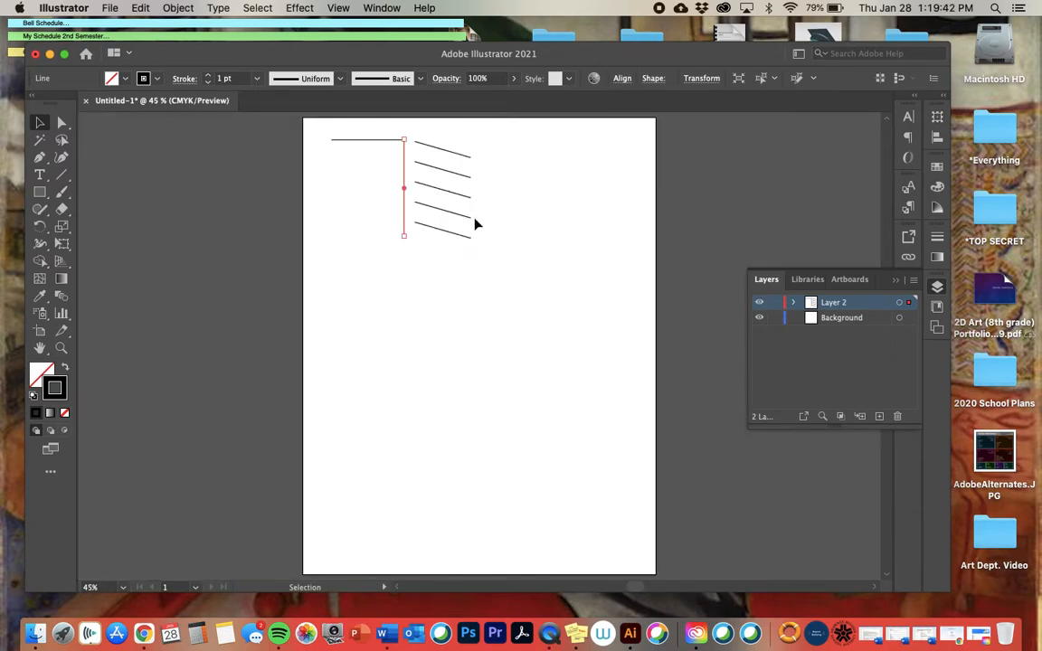
left_click(219, 234)
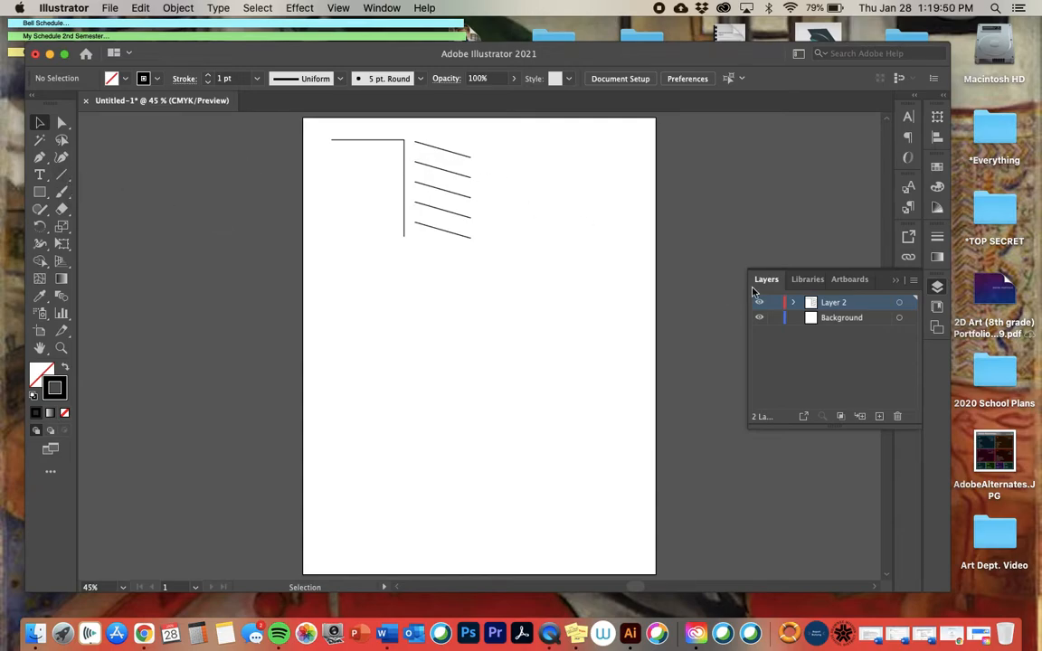
Rename Layer 2 as Lines
double_click(832, 305)
type("Lines")
key("Return")
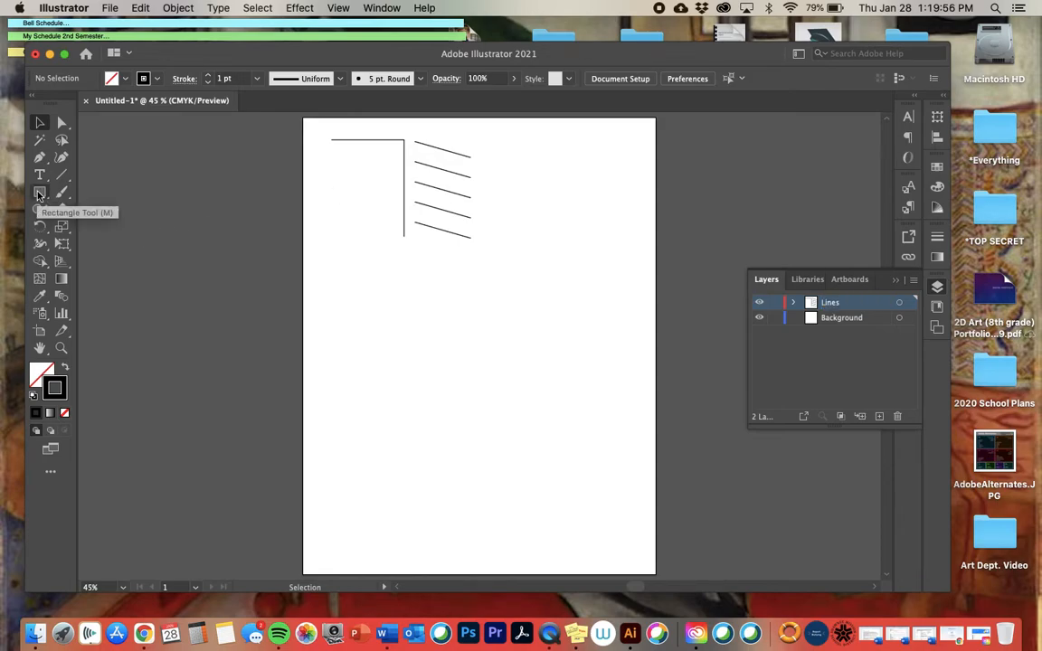
Add a new layer named Large Square and draw a large square on it below the vertical line
left_click(879, 417)
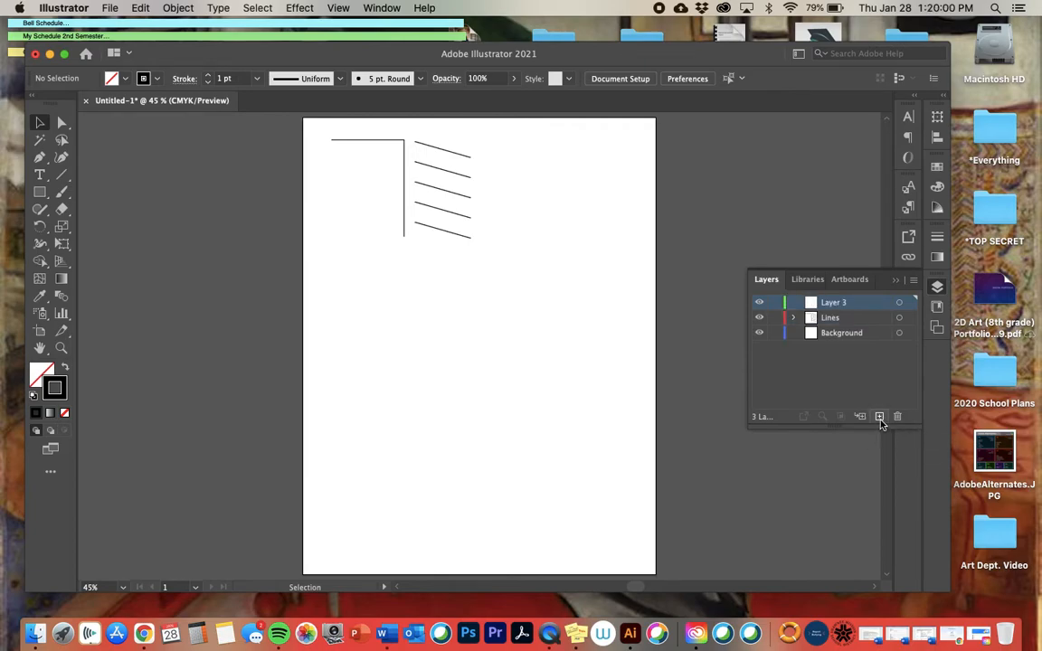
double_click(832, 305)
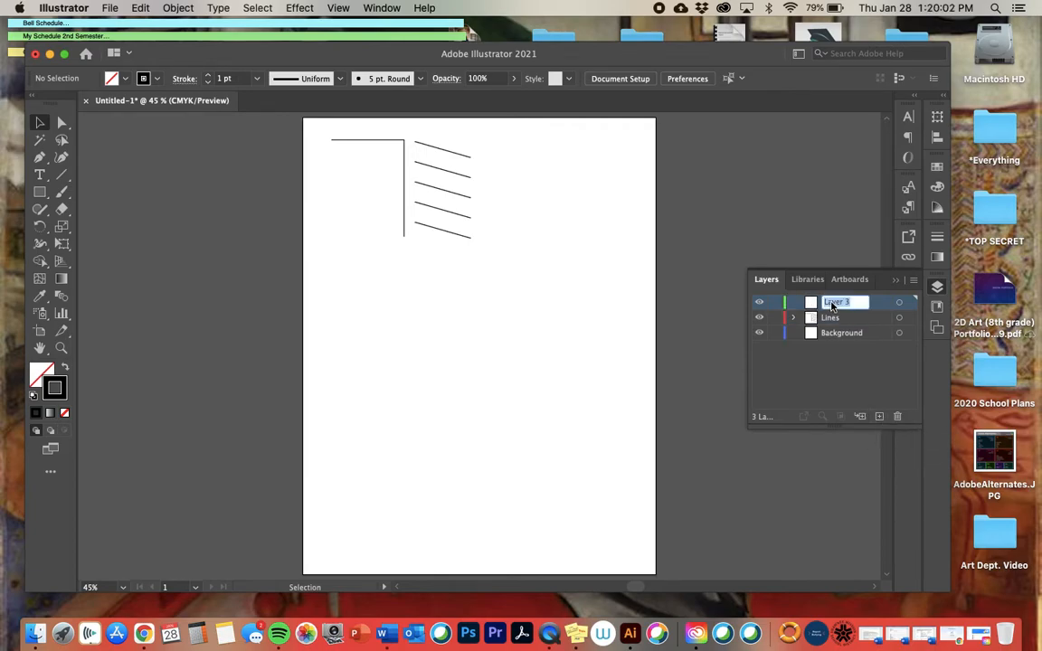
type("Sc")
type("Large Square")
key("Return")
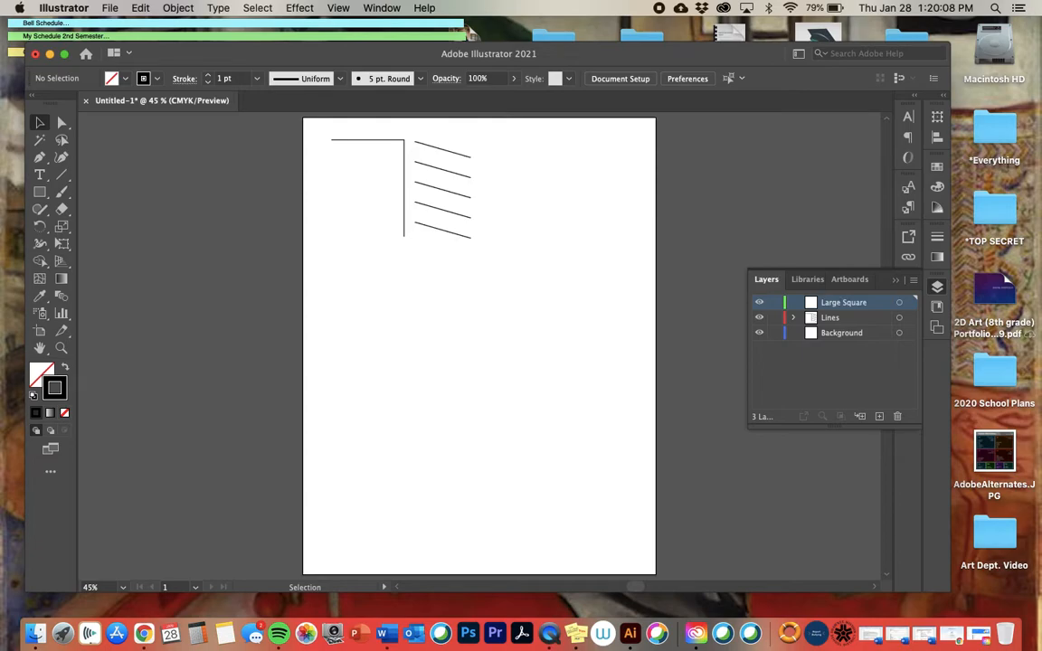
left_click(38, 193)
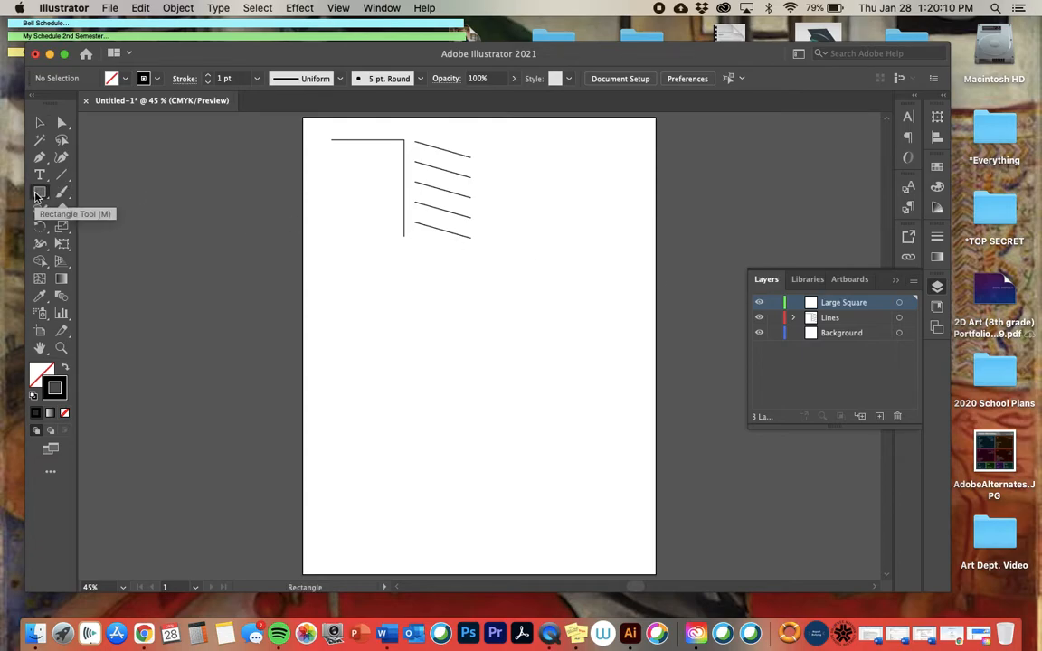
left_click_drag(322, 279, 455, 412)
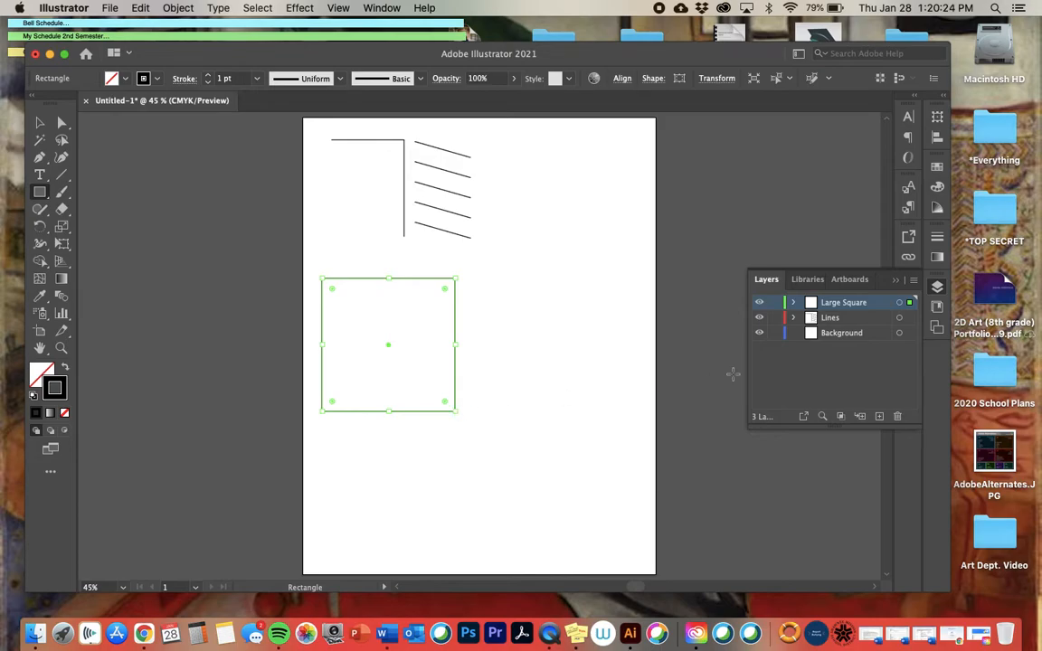
Add a new layer named Small square and draw a smaller square on it to the right of the large one
left_click(880, 417)
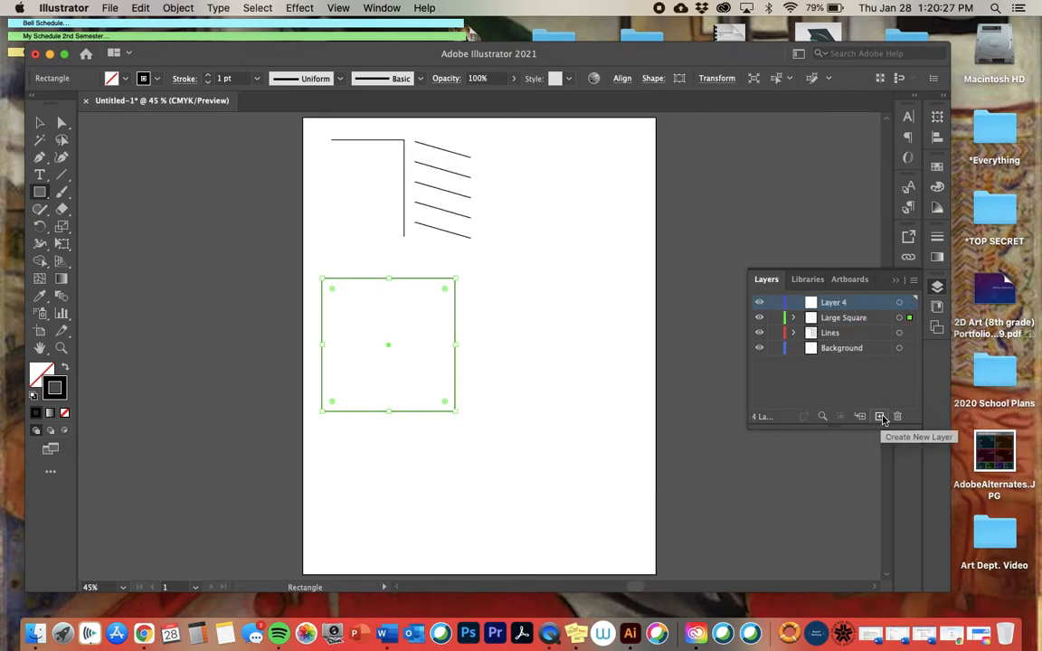
double_click(833, 304)
type("Small s")
type("waure")
key("BackSpace")
key("BackSpace")
key("BackSpace")
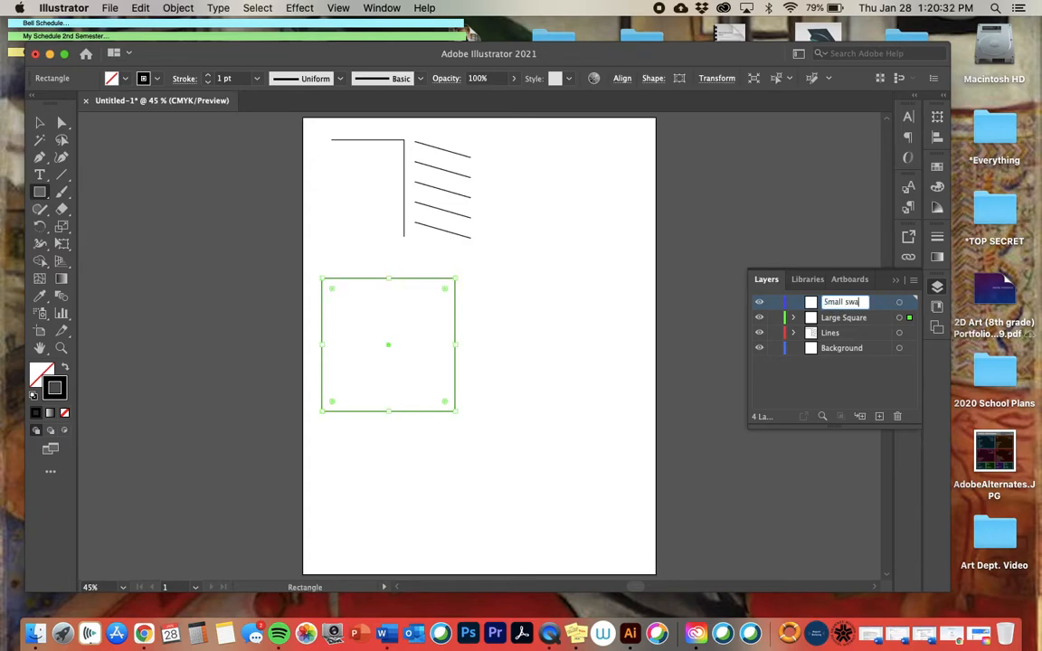
type("quare")
key("Return")
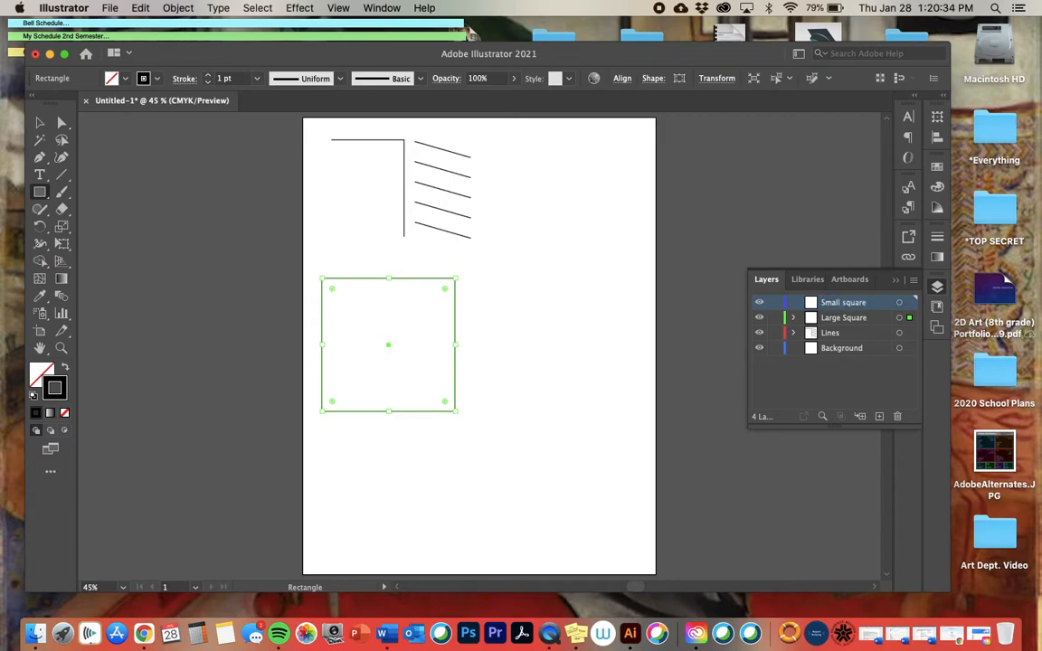
left_click_drag(496, 268, 588, 359)
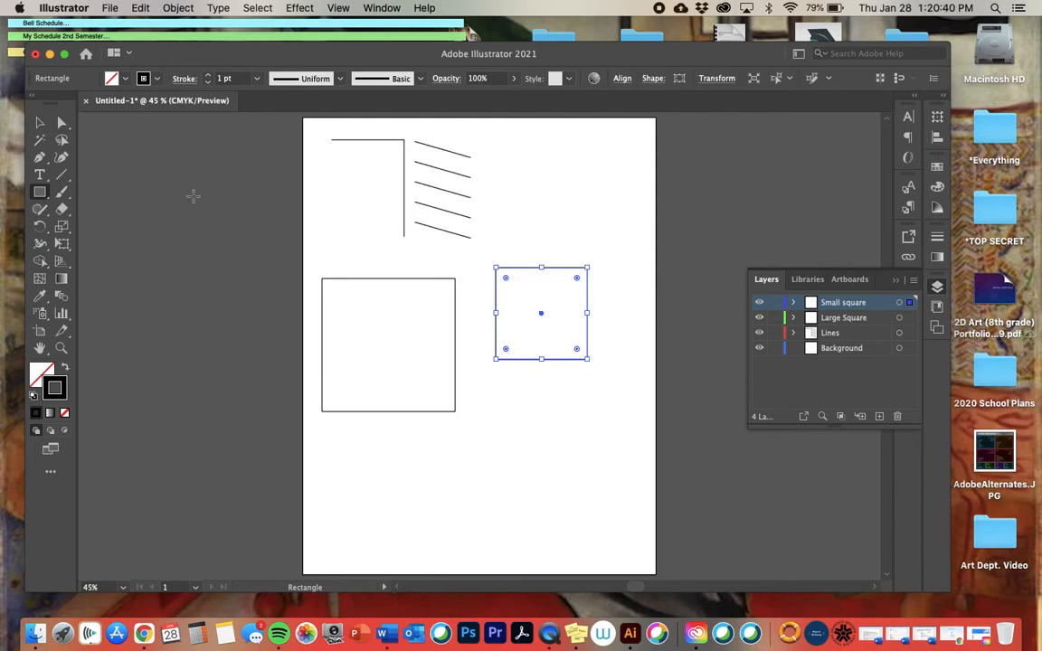
Draw a slightly upright ellipse below the small square with the Ellipse tool, on the Small square layer
left_click(39, 192)
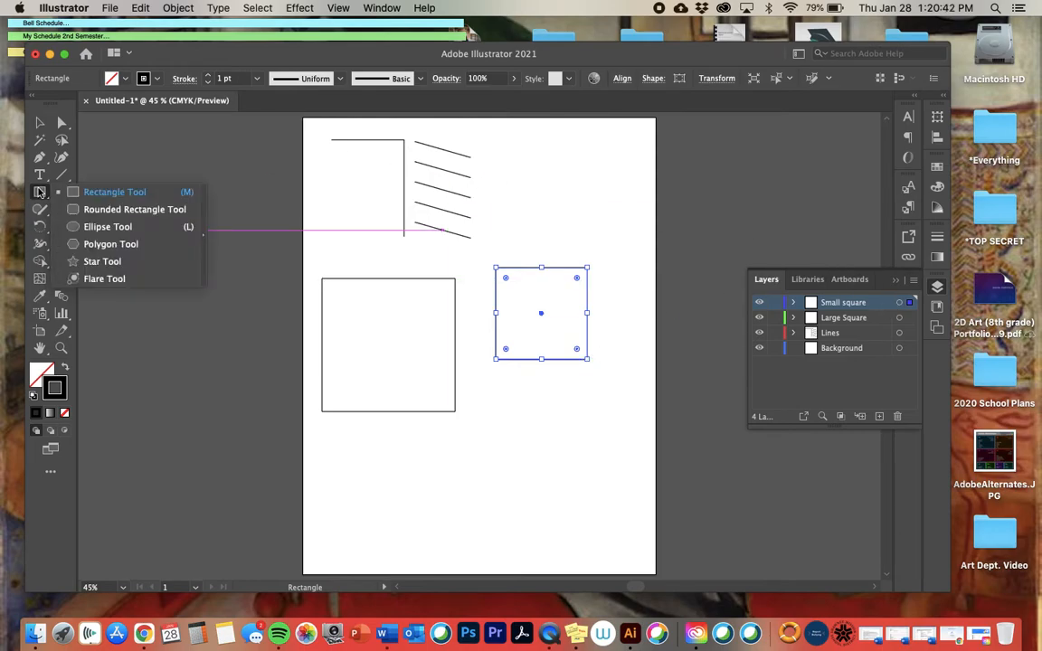
left_click(94, 226)
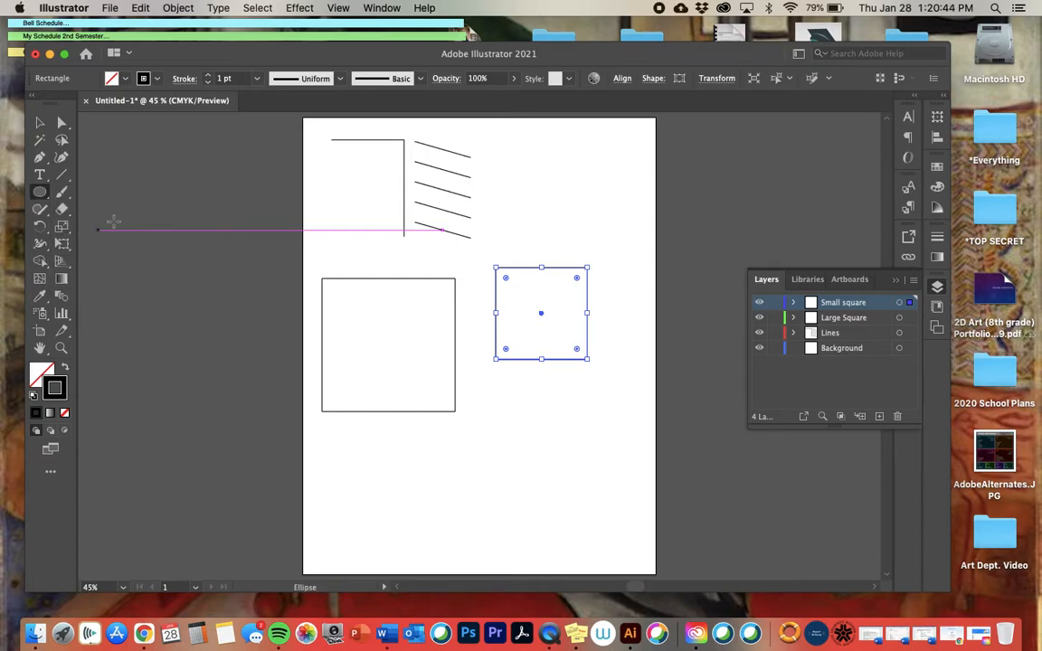
left_click_drag(478, 387, 561, 485)
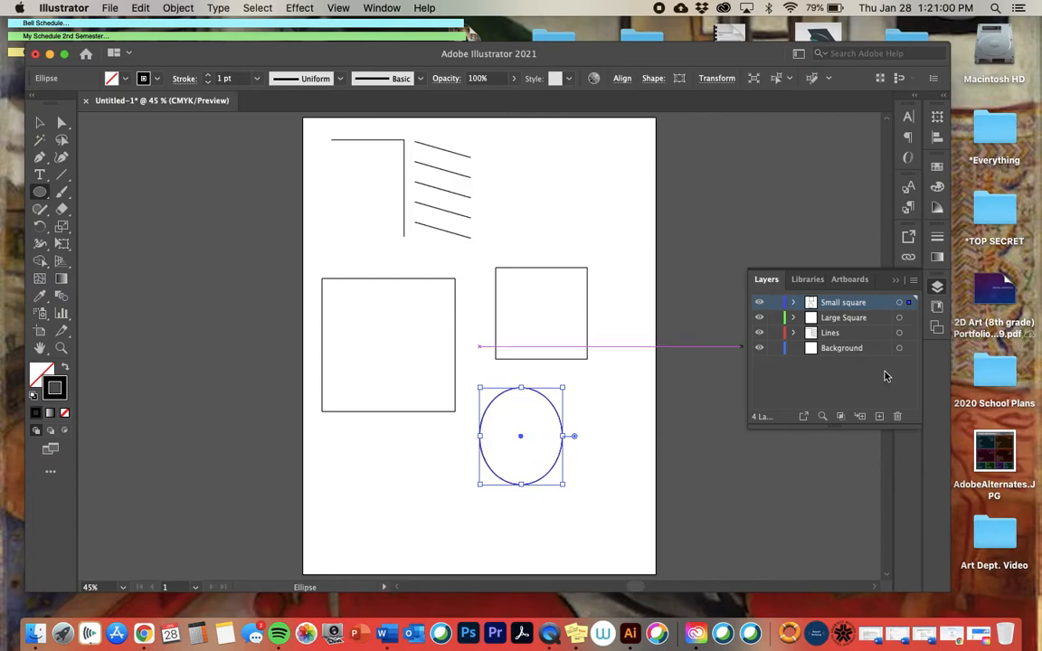
Add a new layer on top, then cut the ellipse from the Small square layer and paste it onto the new one
left_click(878, 417)
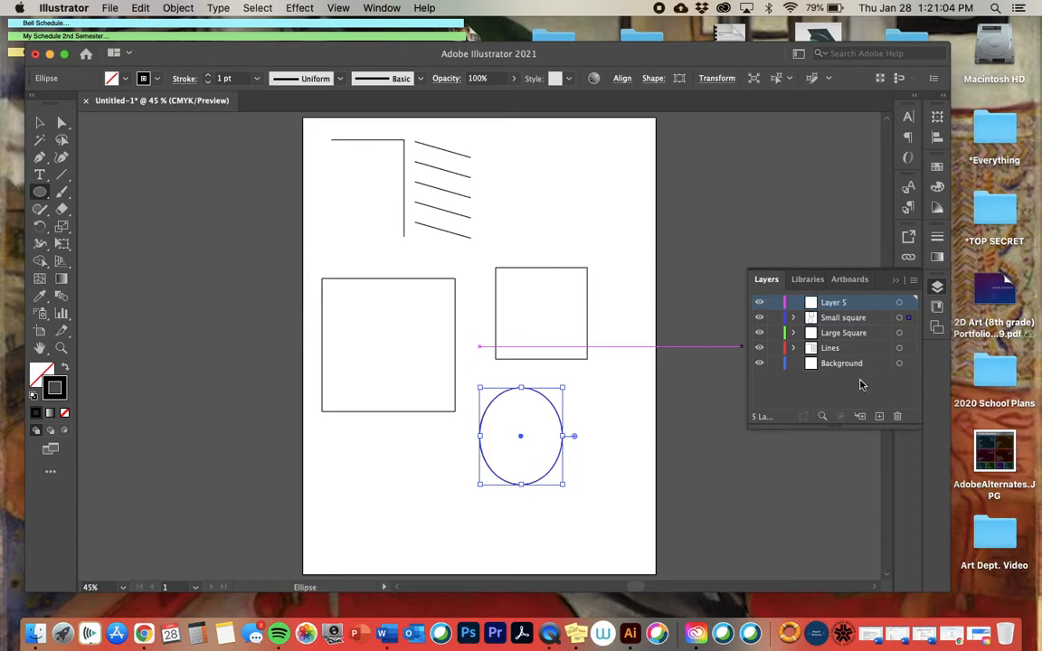
left_click(847, 319)
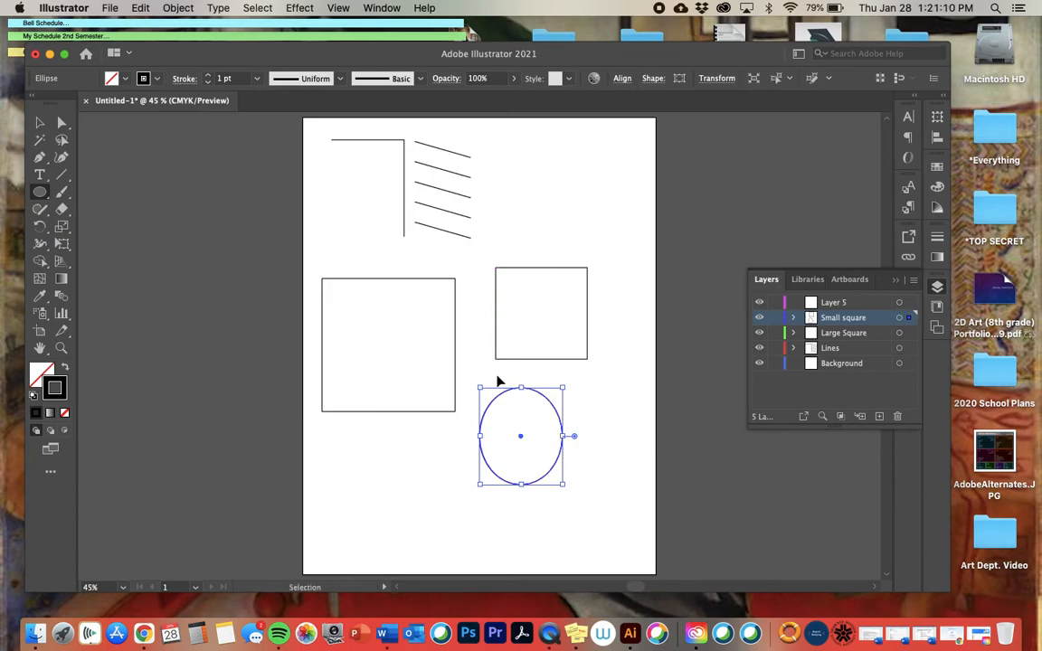
key("Delete")
left_click(862, 306)
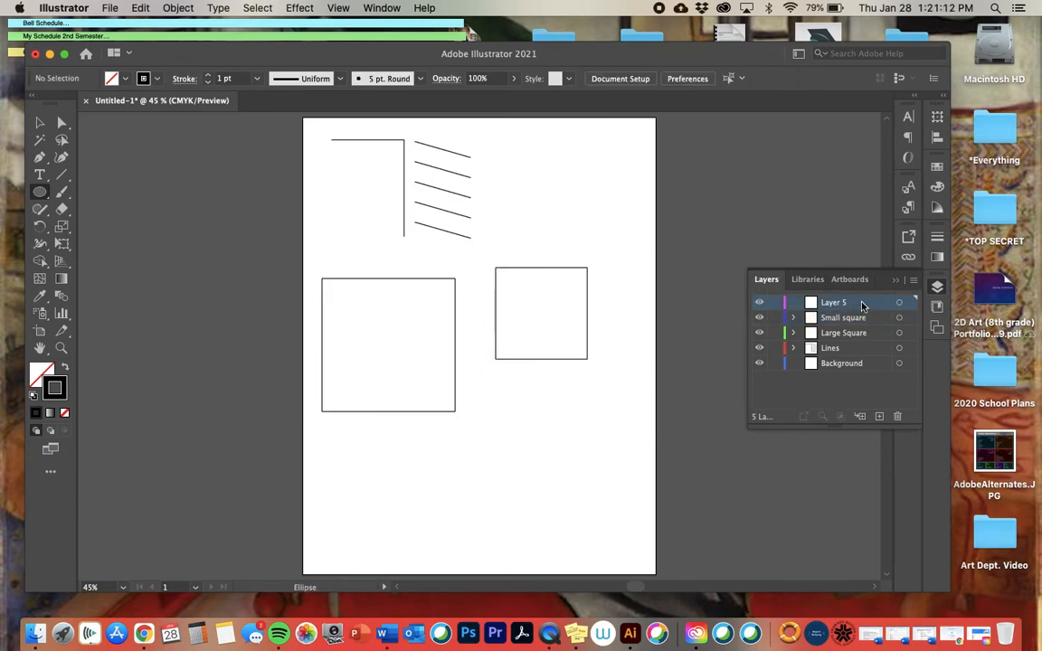
key("super+z")
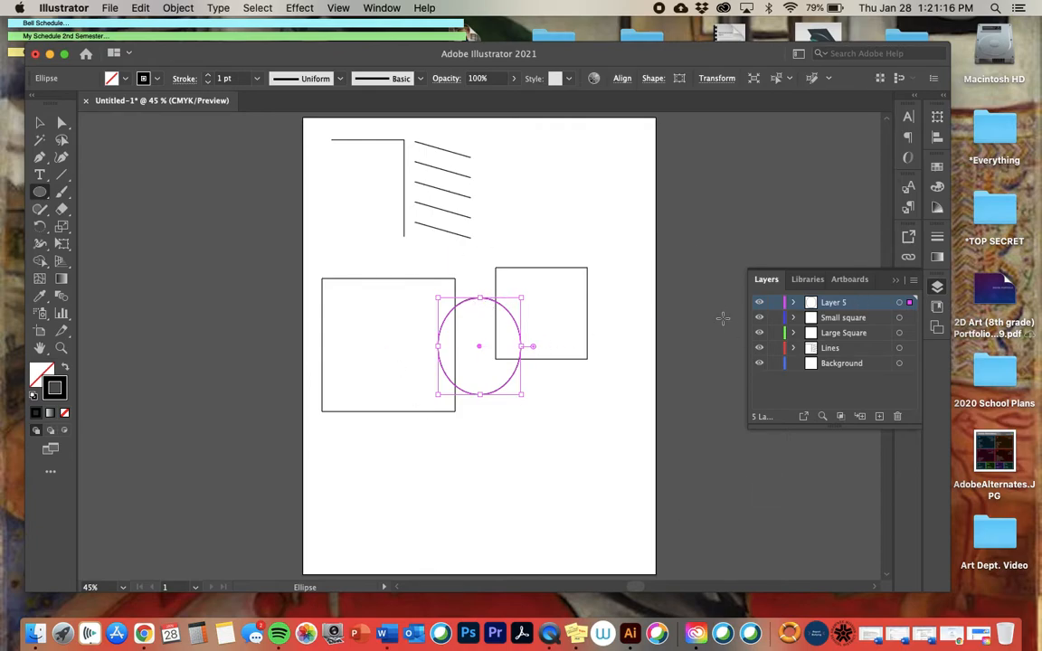
Hide and reshow the Layer 5, Small square, Large Square and Lines layers to check which artwork each one holds
left_click(759, 304)
left_click(759, 304)
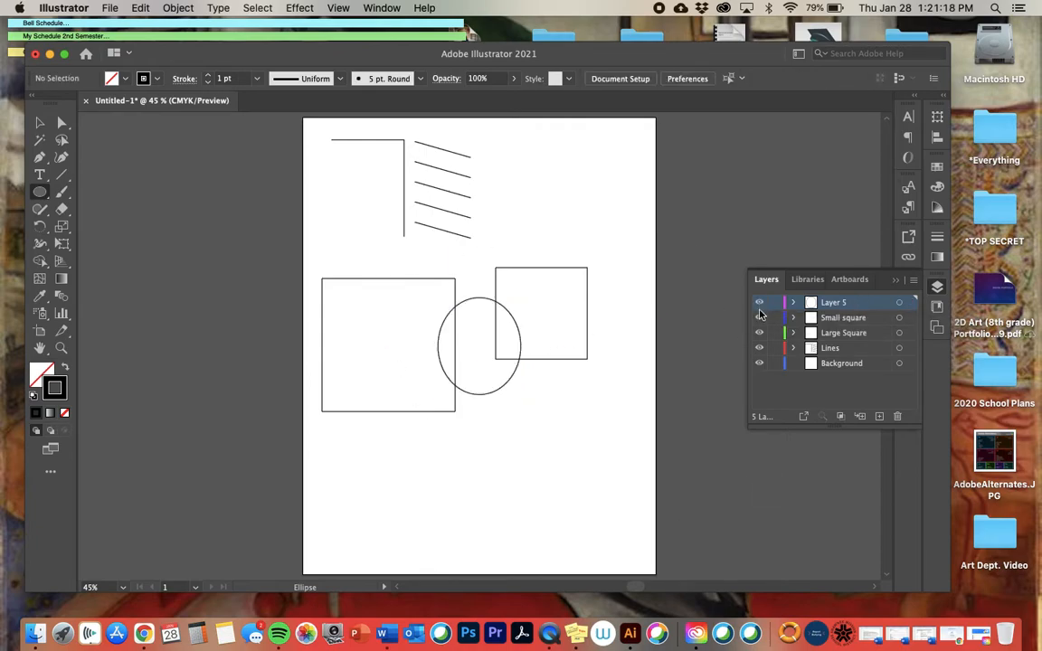
left_click(759, 318)
left_click(759, 319)
left_click(759, 333)
left_click(759, 333)
left_click(760, 349)
left_click(759, 349)
left_click(759, 333)
left_click(760, 333)
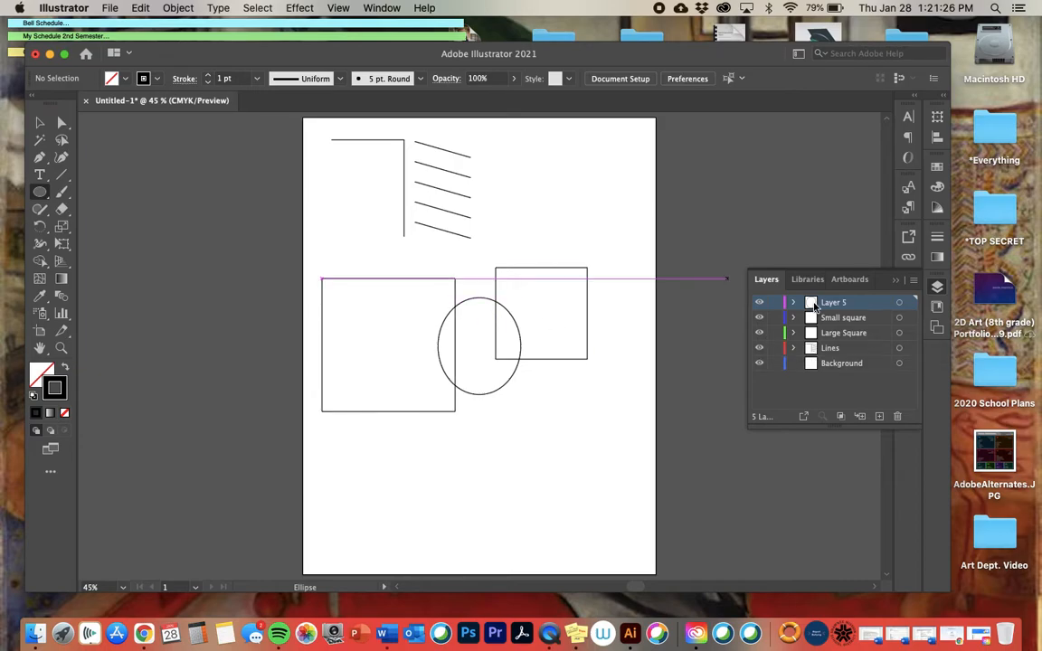
Rename the Layer 5 layer as small oval
double_click(832, 303)
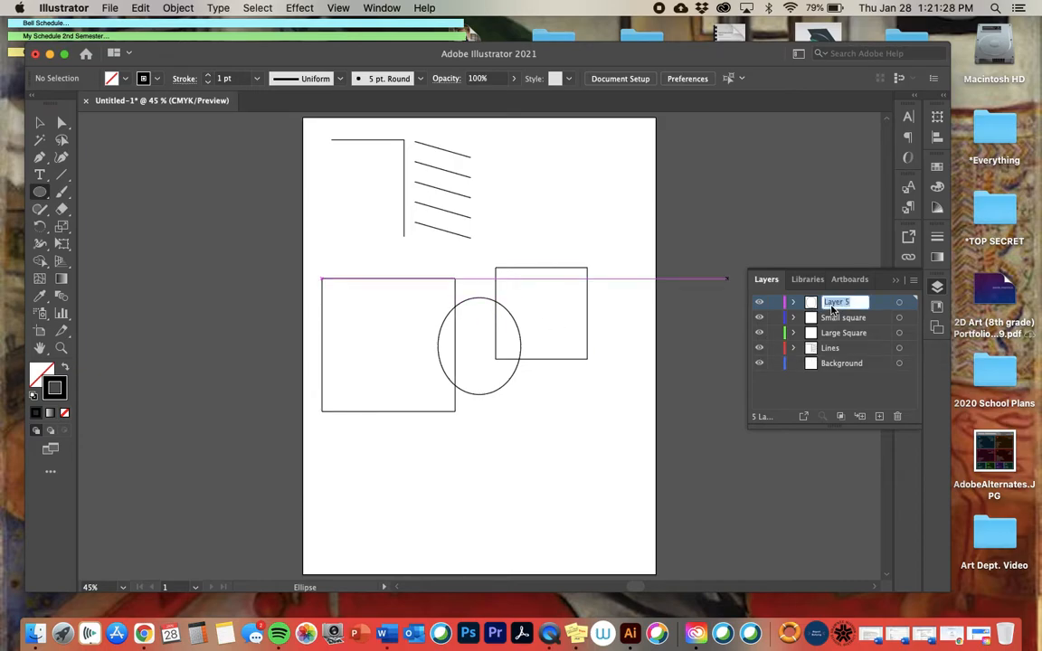
type("small oval")
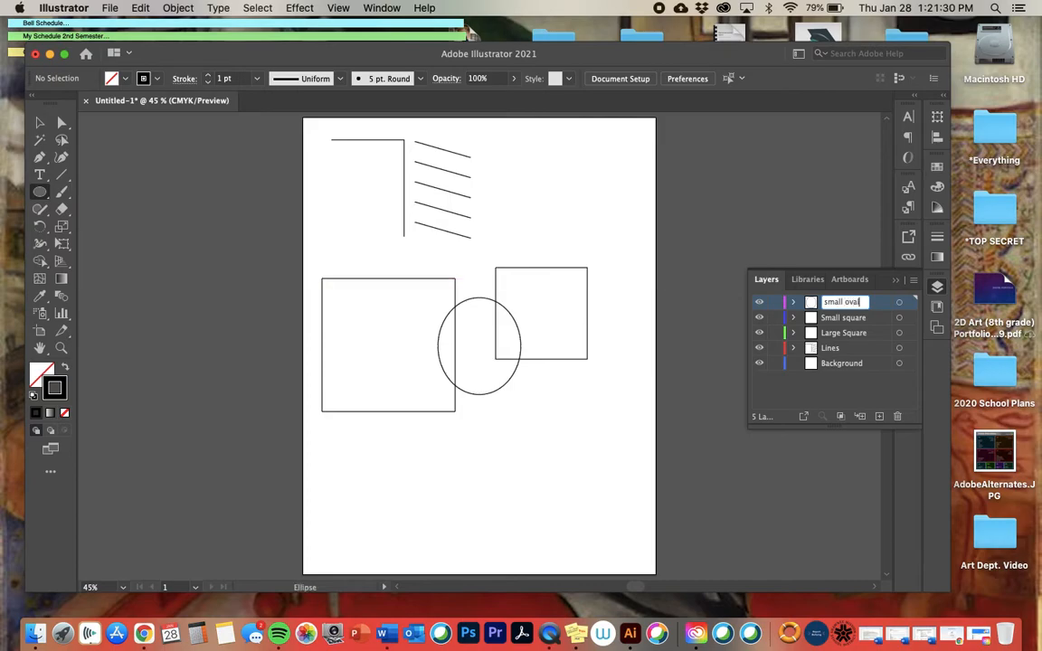
key("Return")
Try to move the ellipse with the Selection tool, and undo the last change
left_click(39, 124)
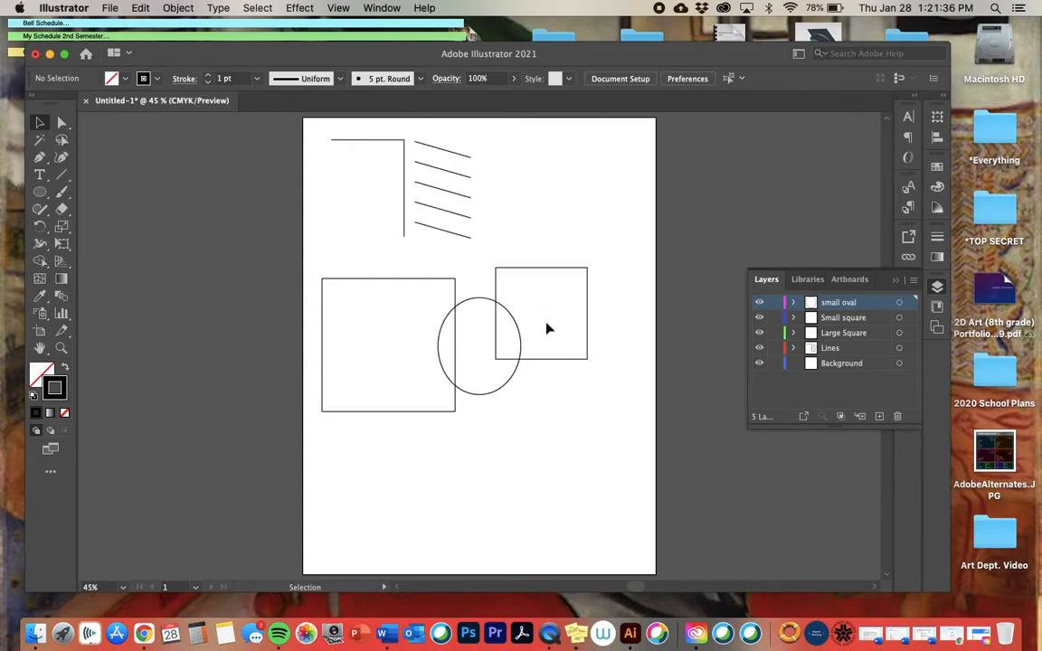
left_click(476, 301)
left_click_drag(475, 321, 572, 441)
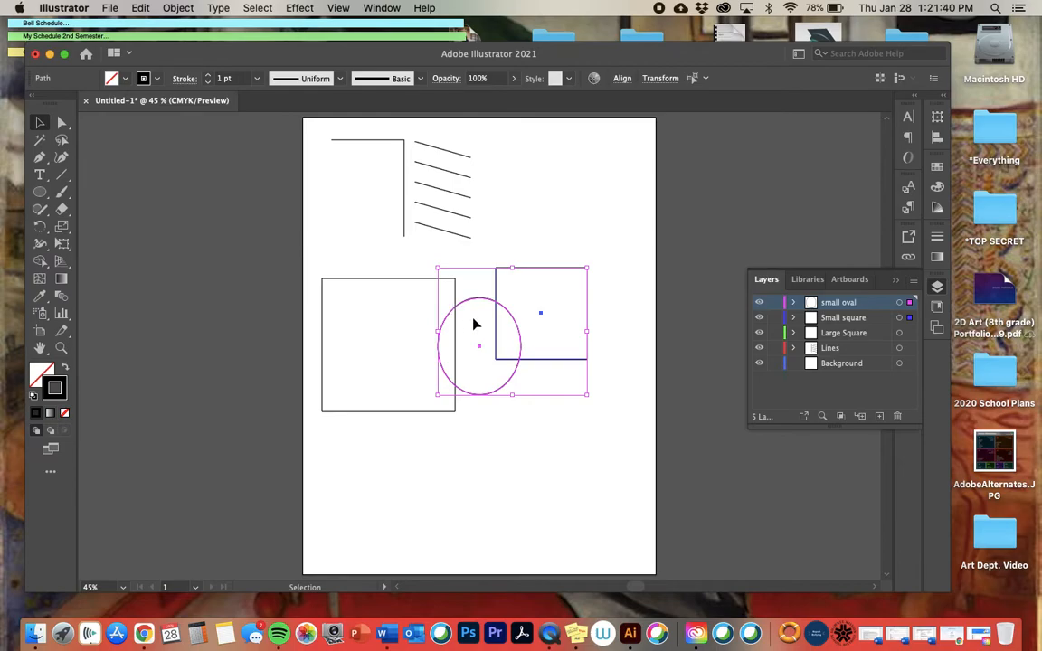
key("super+z")
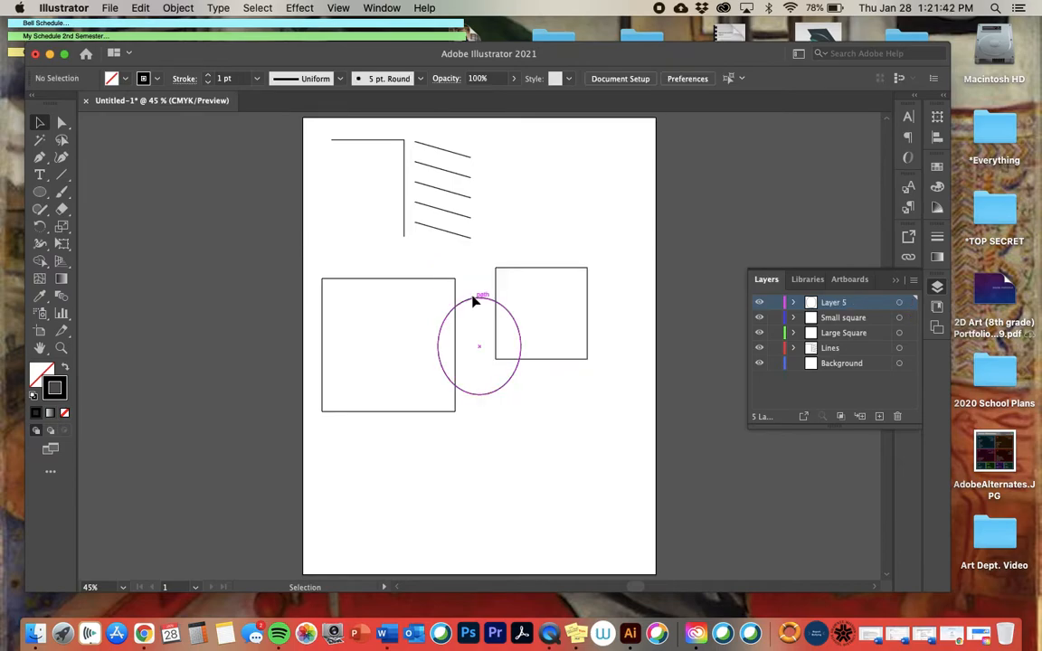
Move the ellipse down and to the right of the large square, and move the small square up beside the slanted lines
left_click(476, 299)
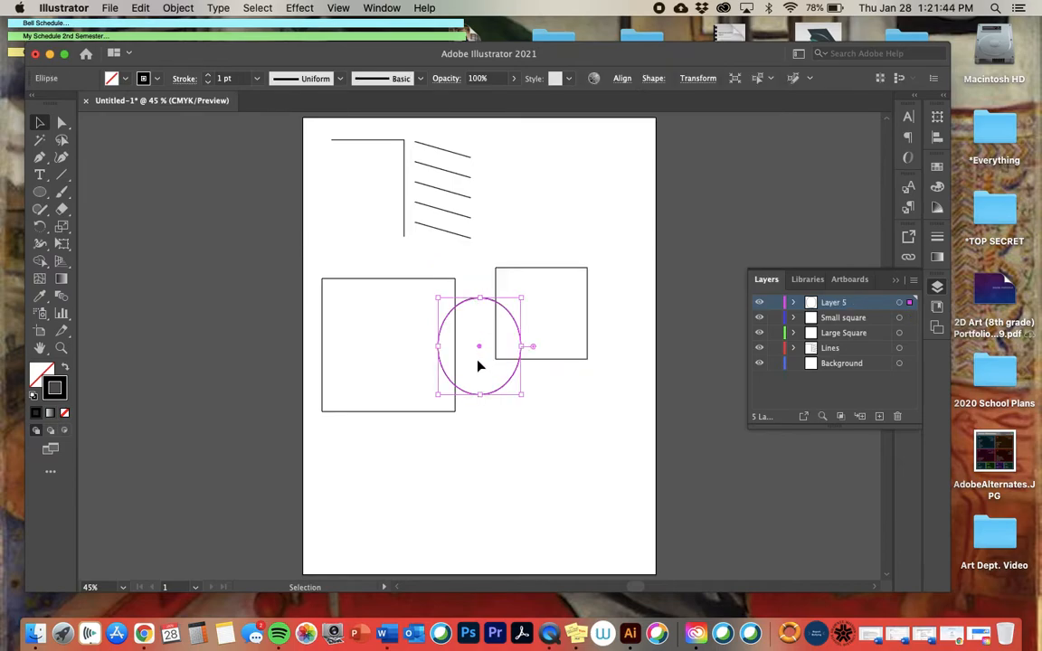
left_click(459, 338)
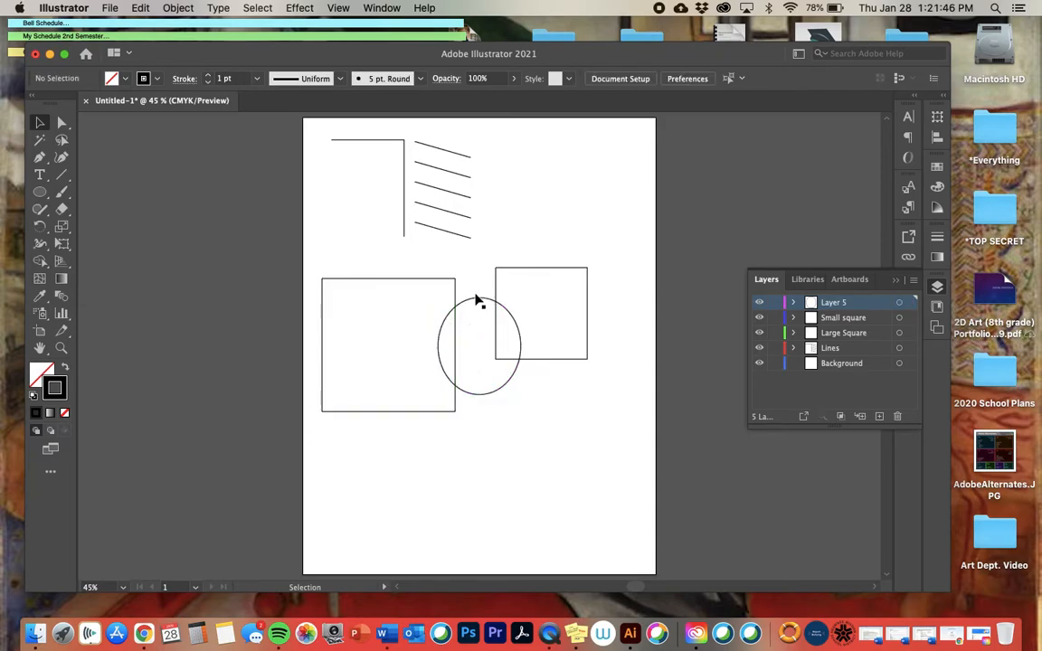
left_click_drag(476, 297, 504, 345)
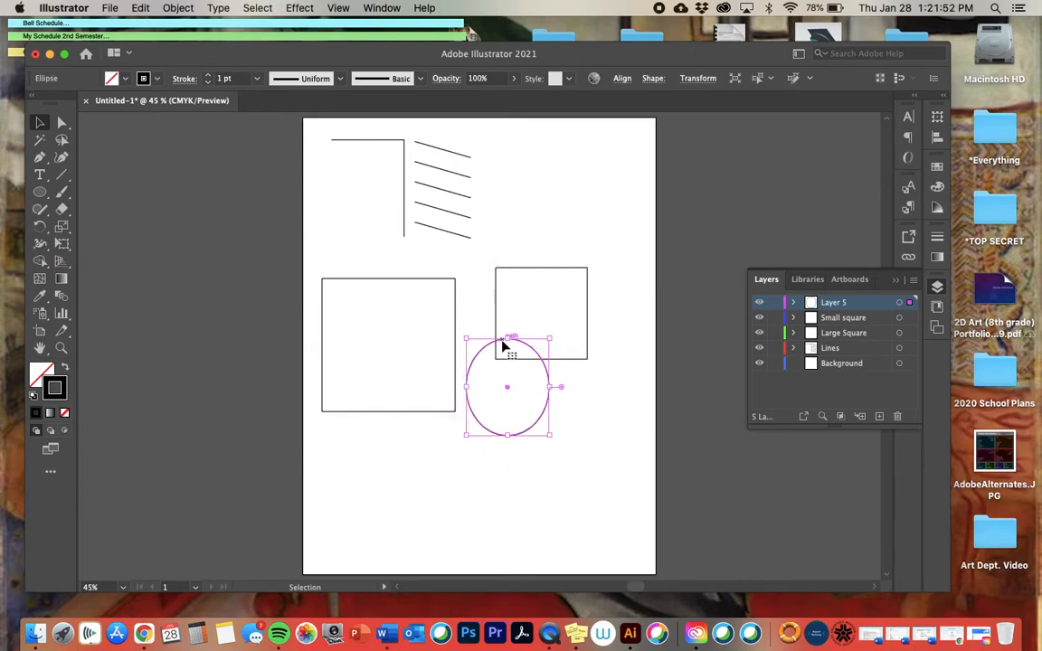
left_click_drag(535, 273, 556, 169)
left_click(556, 218)
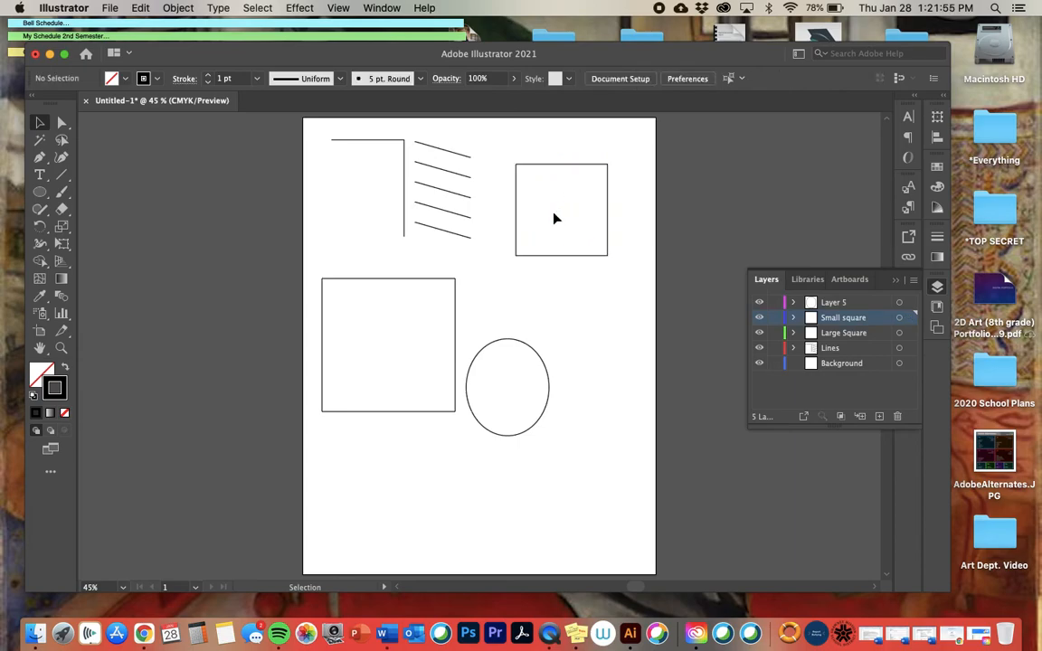
Draw a closed, jagged eight-point shape with the Pen tool below the large square, with its peak overlapping that square
left_click(42, 163)
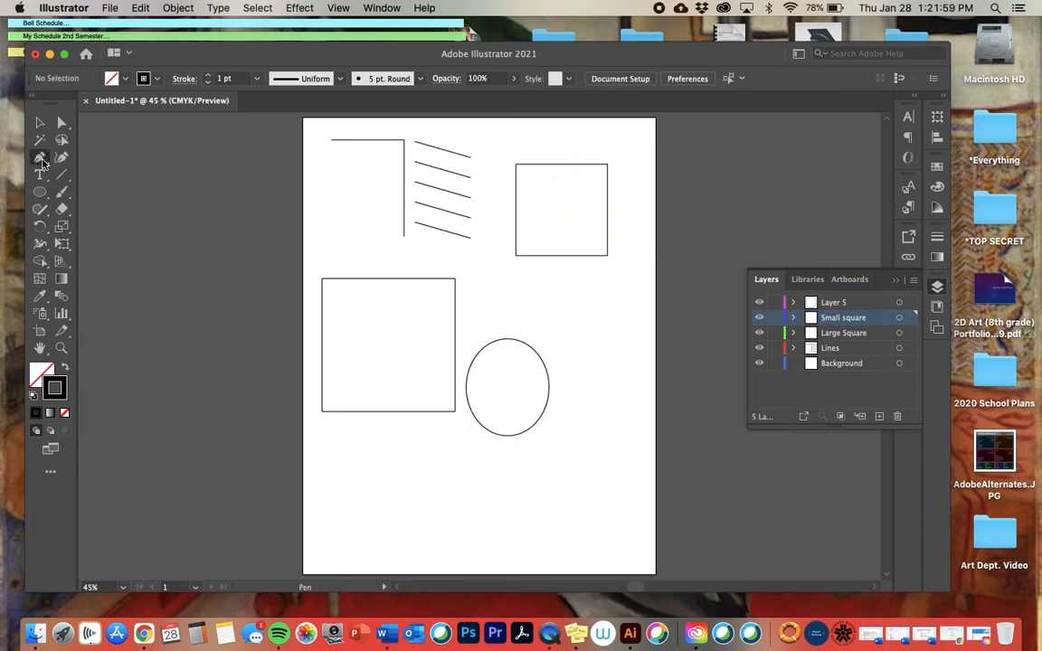
left_click(331, 464)
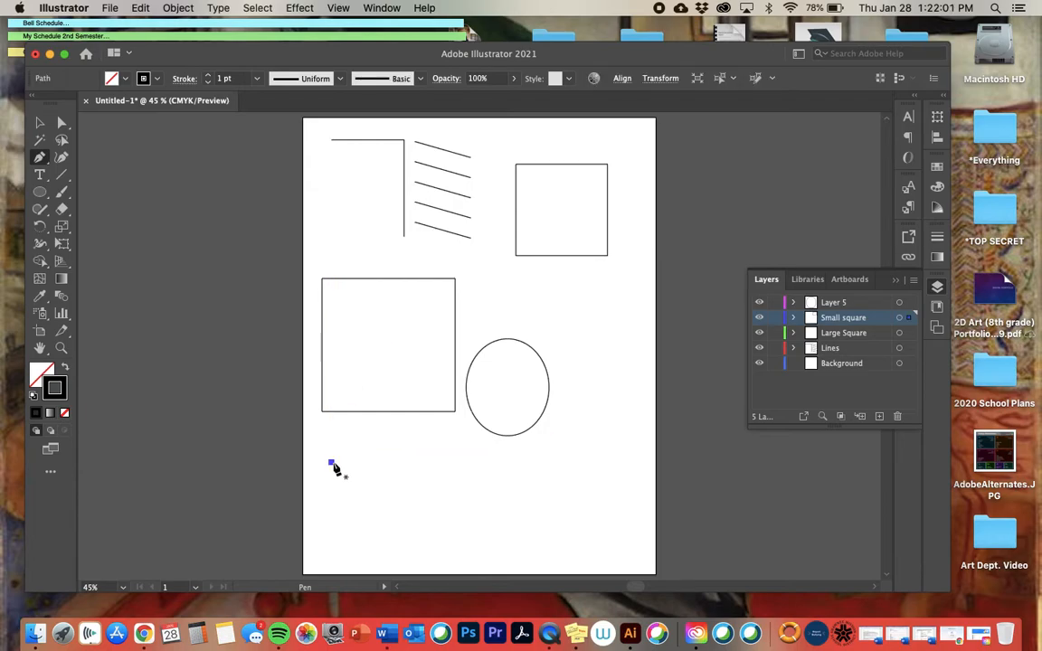
left_click(378, 532)
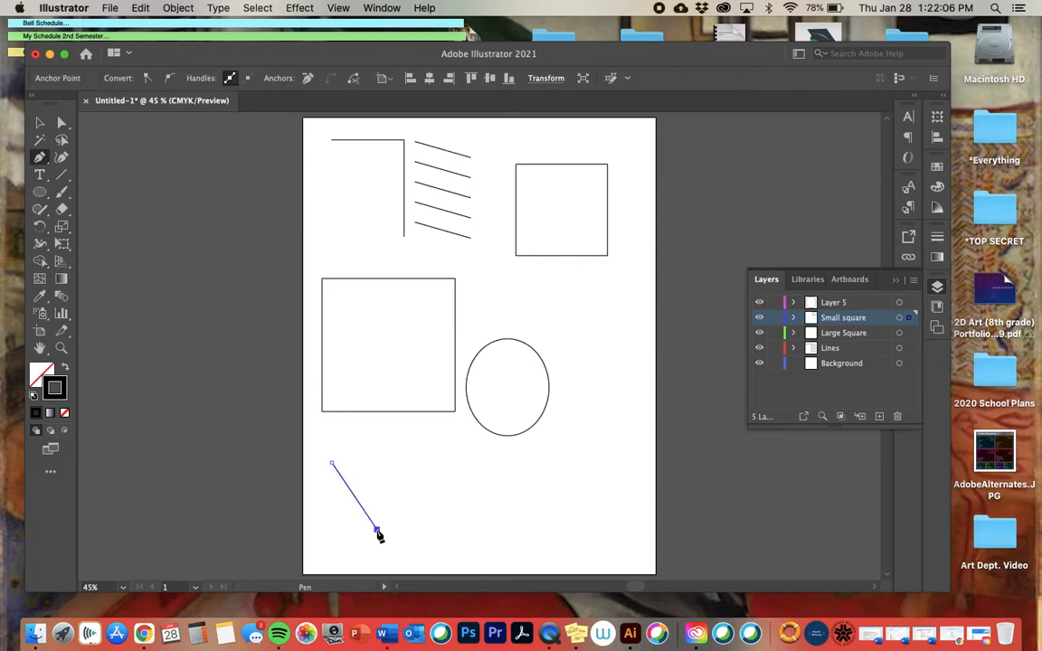
left_click(395, 502)
left_click(447, 491)
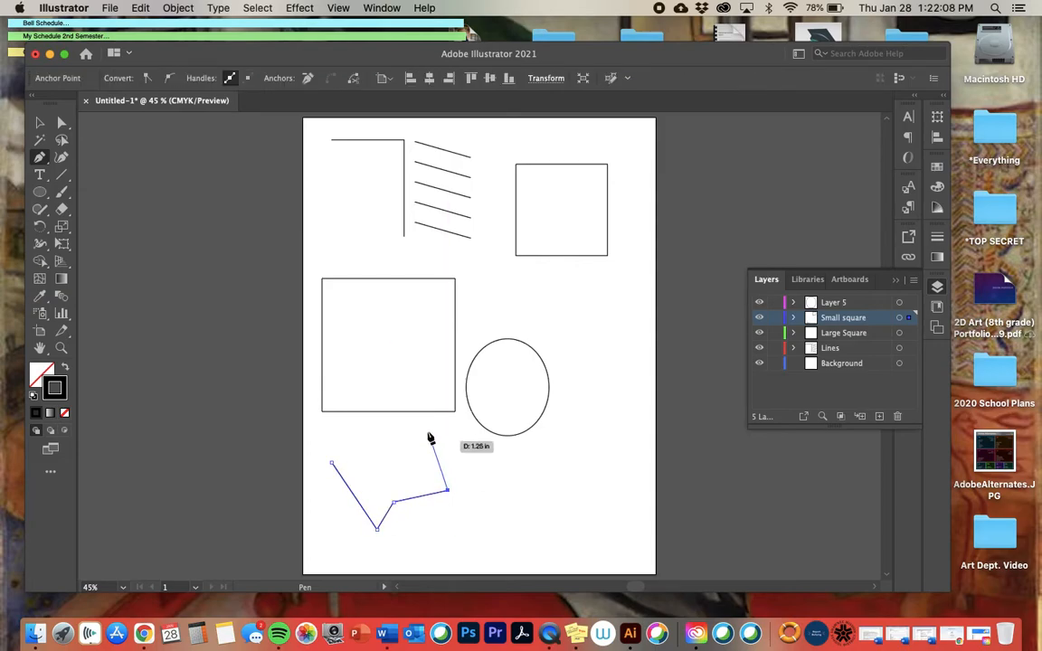
left_click(427, 432)
left_click(393, 459)
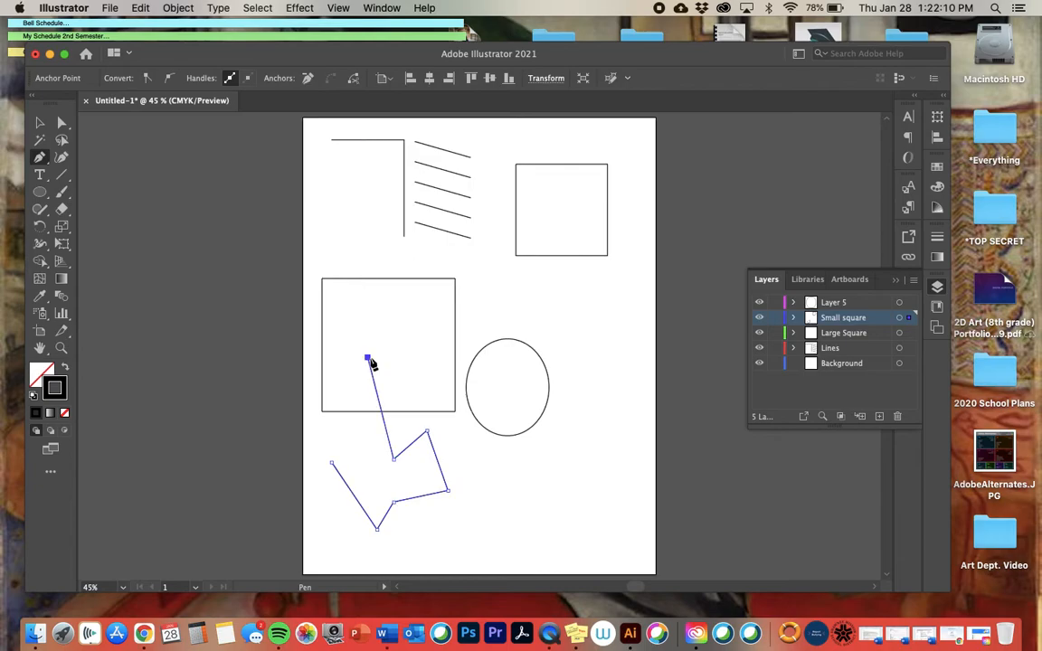
left_click(322, 421)
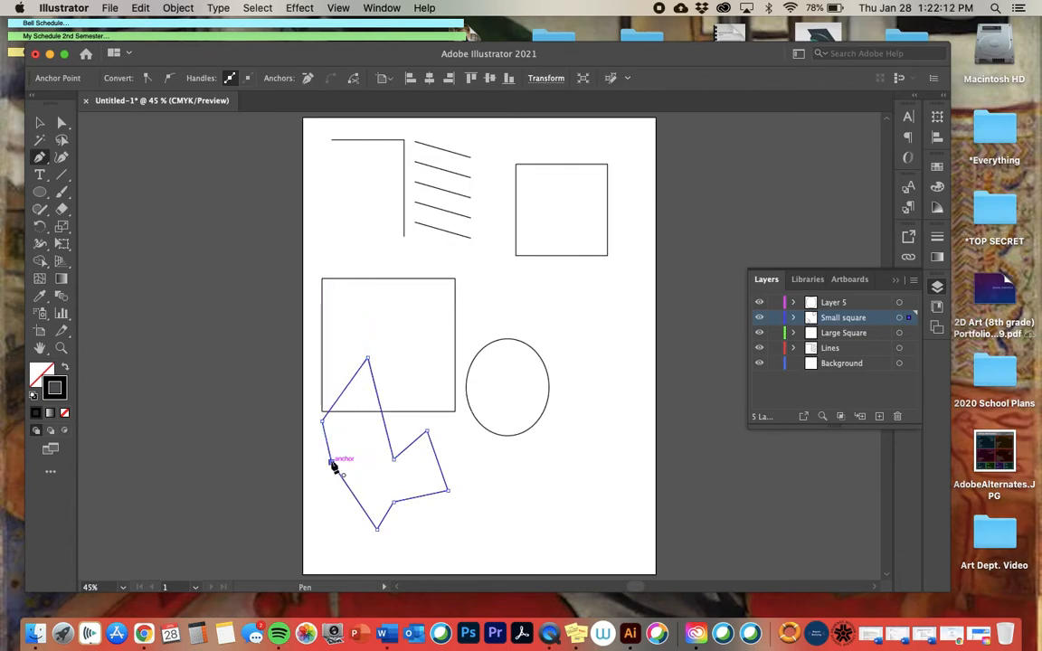
left_click(331, 462)
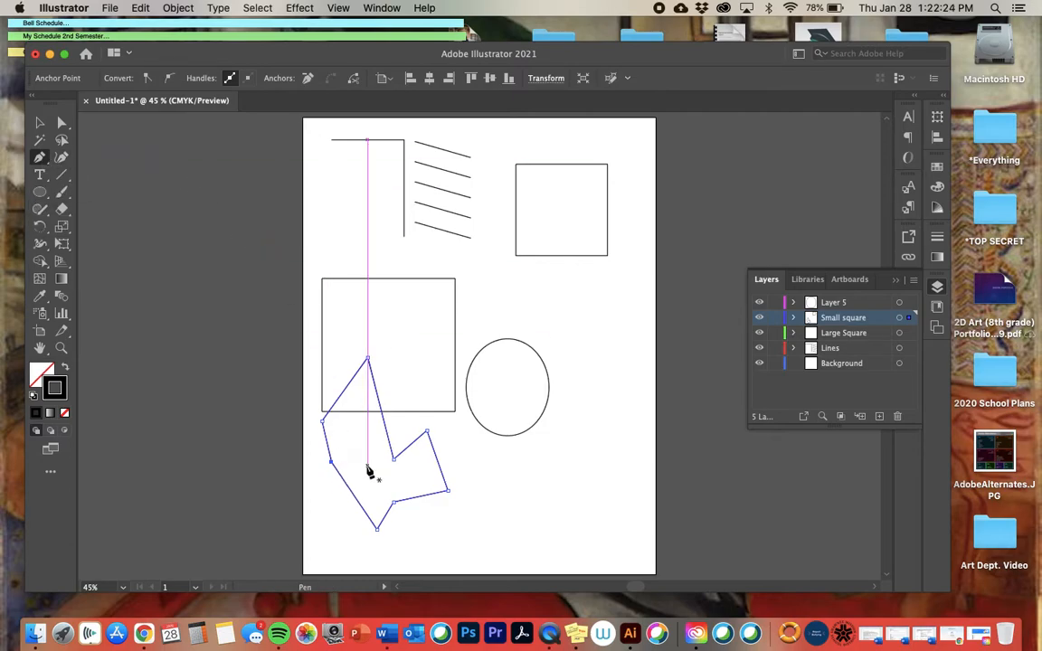
Draw a second closed straight-sided shape with six points in the lower-right area of the artboard using the Pen tool
left_click(462, 511)
left_click(634, 437)
left_click(605, 541)
left_click(554, 515)
left_click(525, 540)
left_click(449, 551)
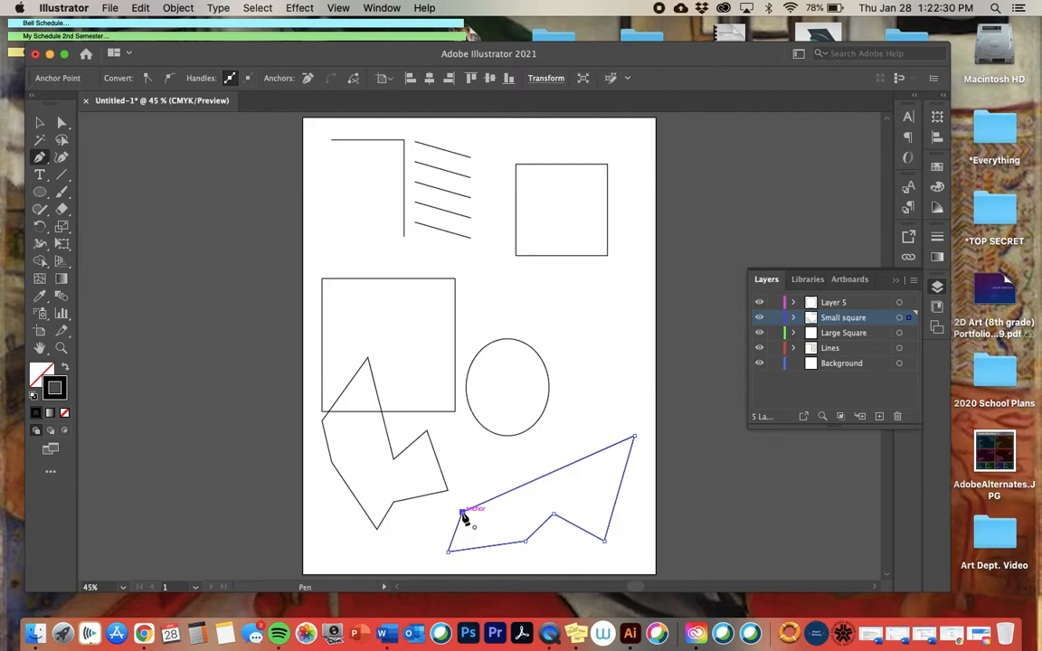
left_click(462, 513)
Add a new layer directly above the Small square layer
left_click(879, 417)
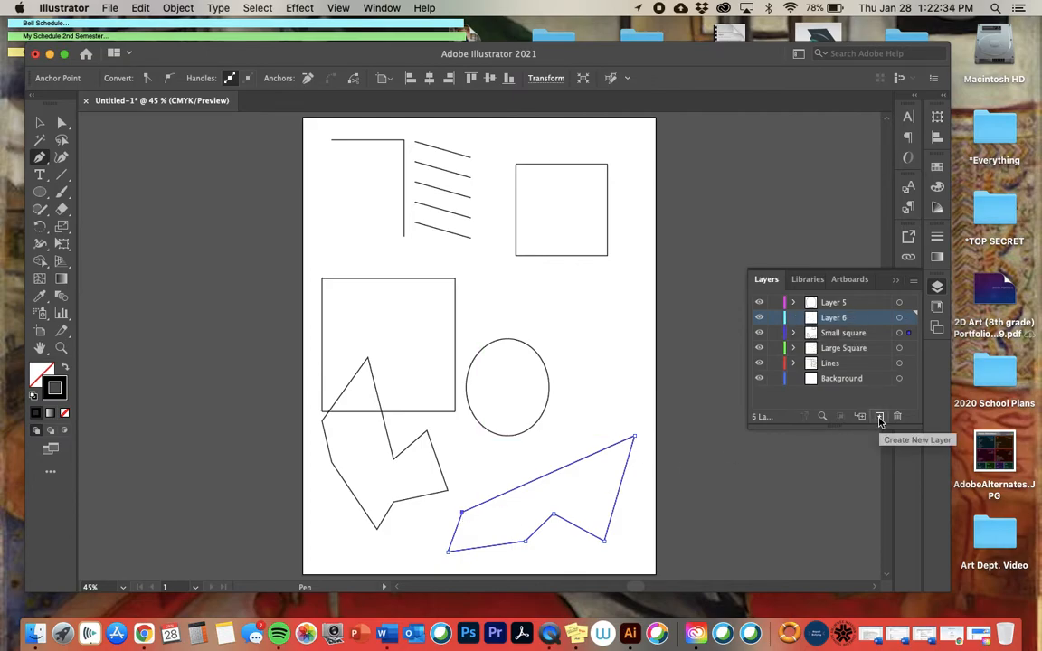
left_click(845, 304)
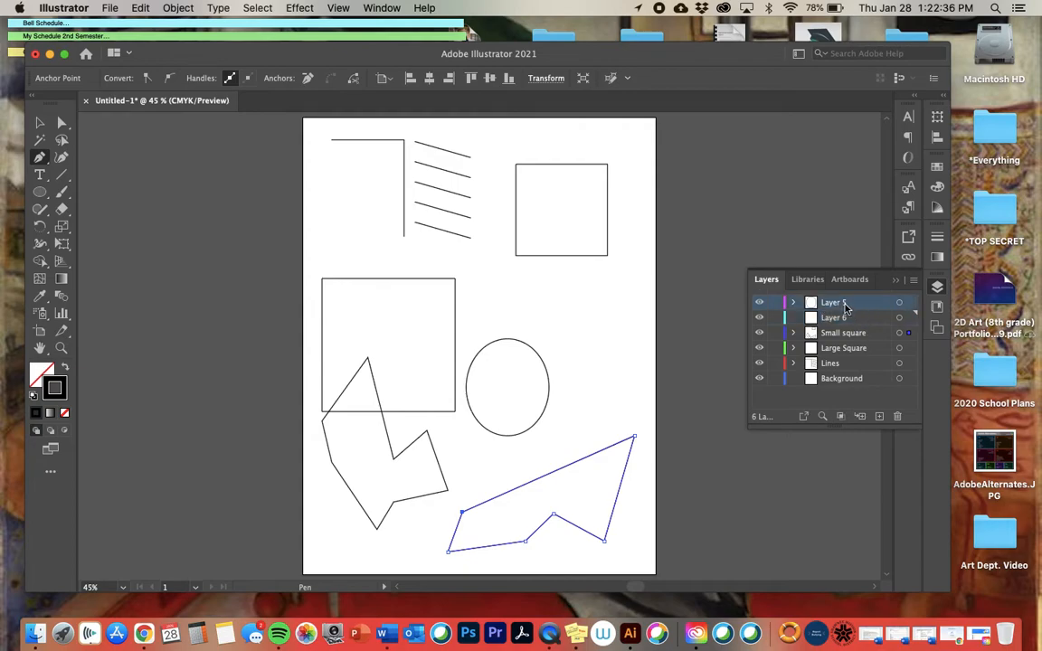
Try to transfer the six-point shape from the Small square layer to Layer 6 by cutting and pasting, and undo it
left_click(39, 122)
key("a")
key("BackSpace")
key("v")
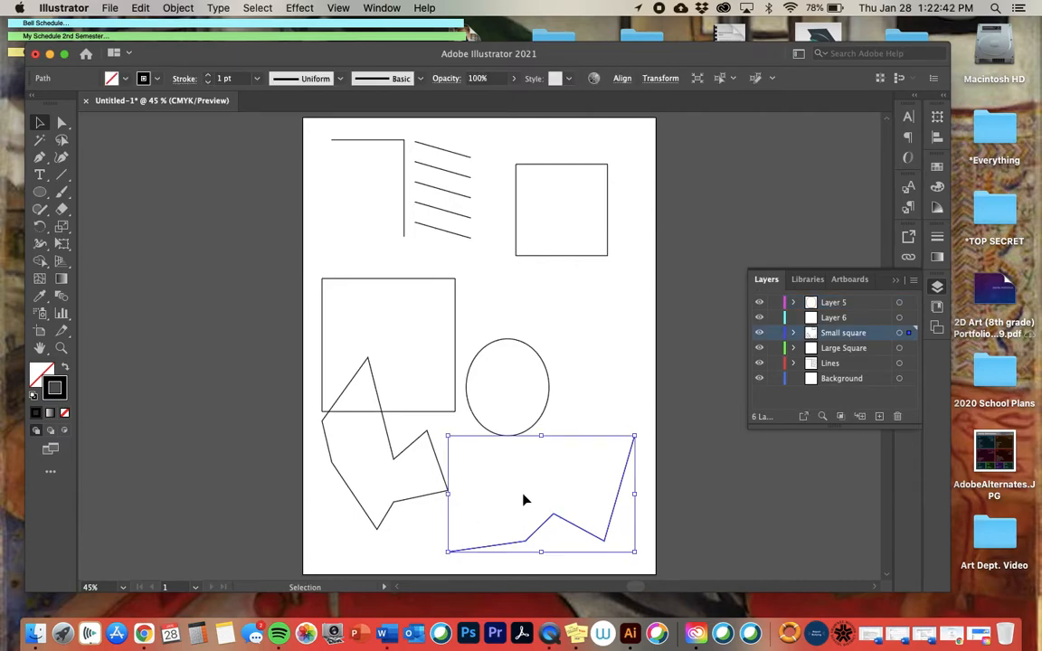
left_click(855, 317)
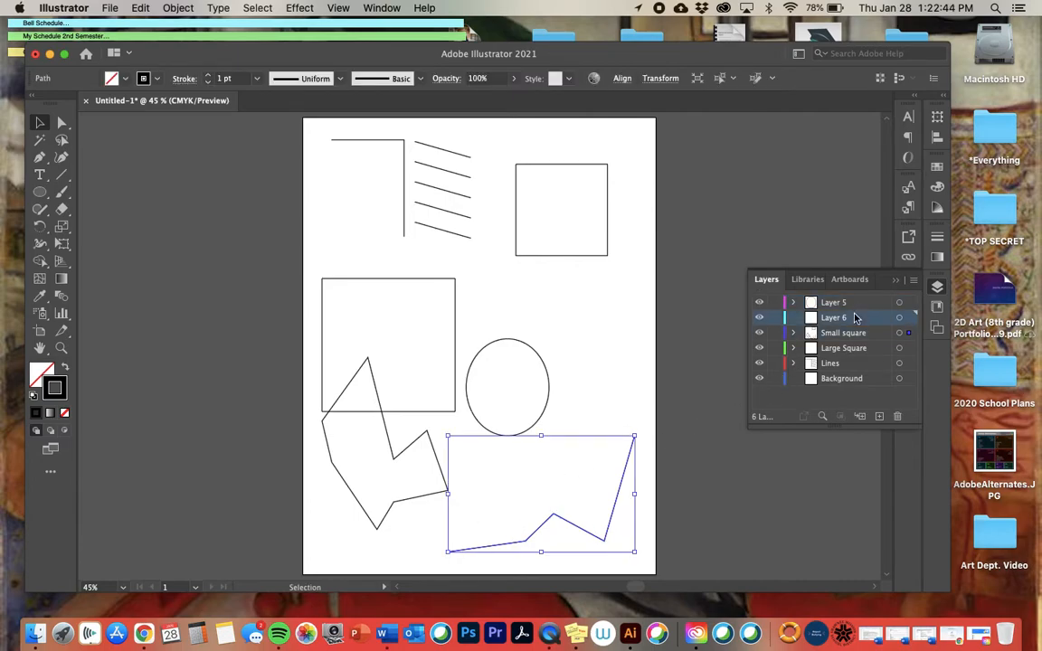
key("ctrl+v")
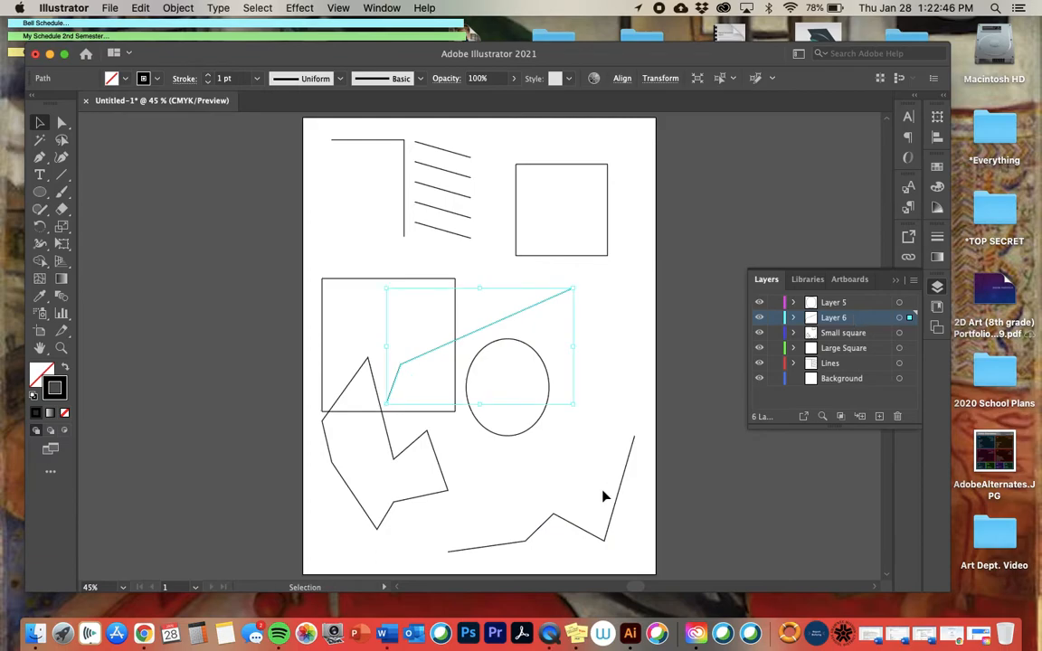
key("ctrl+z")
key("ctrl+j")
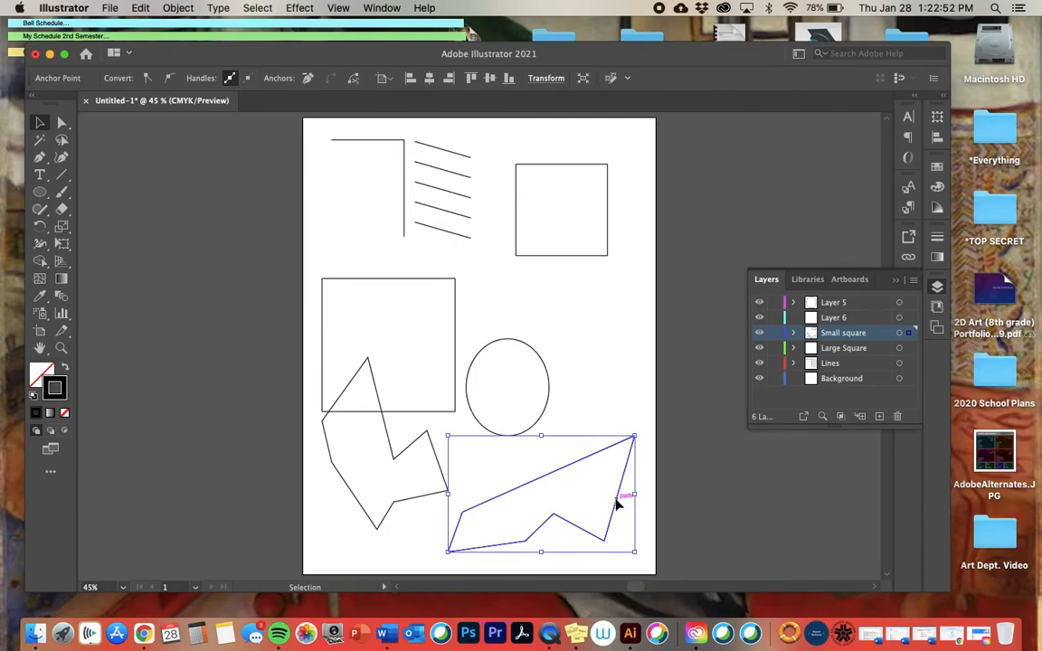
Cut the whole six-point shape from the Small square layer and paste it onto Layer 6
left_click(616, 506)
key("Delete")
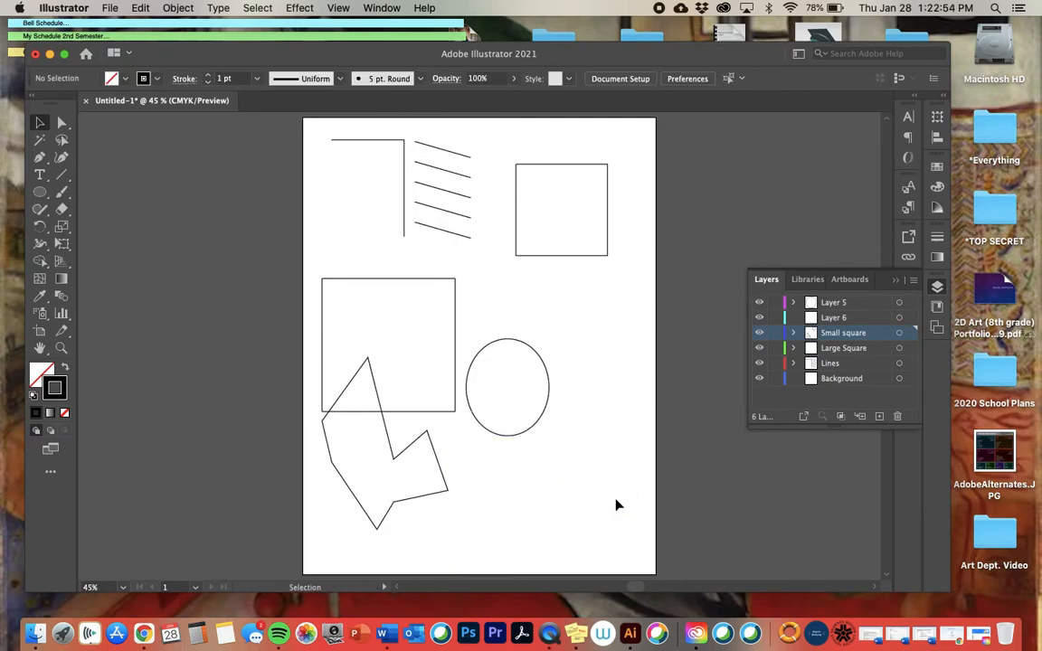
left_click(833, 319)
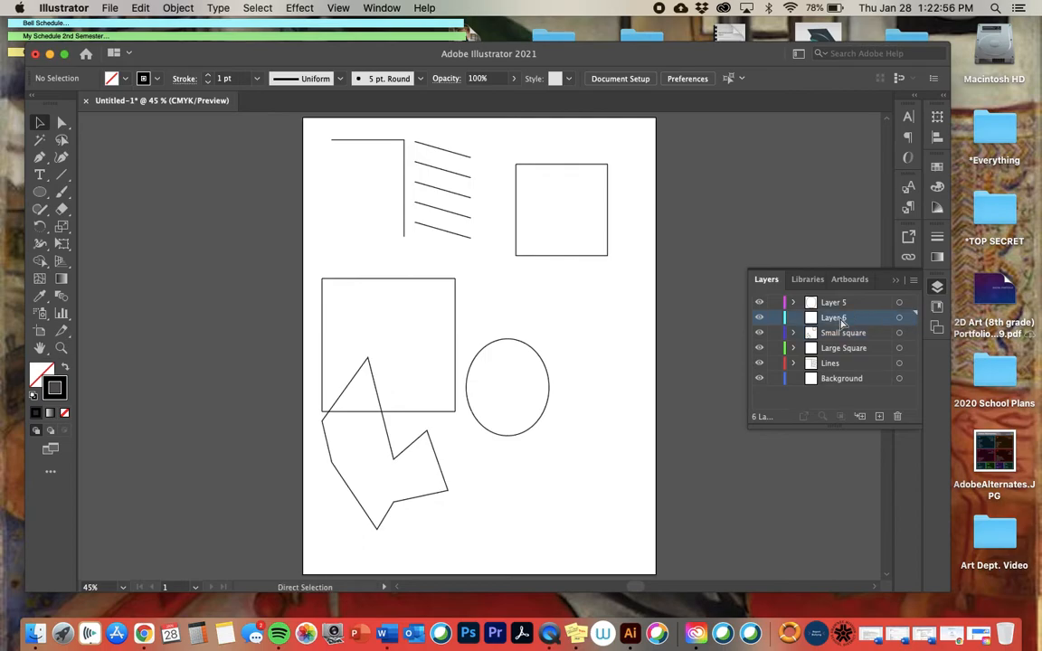
key("cmd+v")
Rename Layer 6 as strange shape
double_click(845, 319)
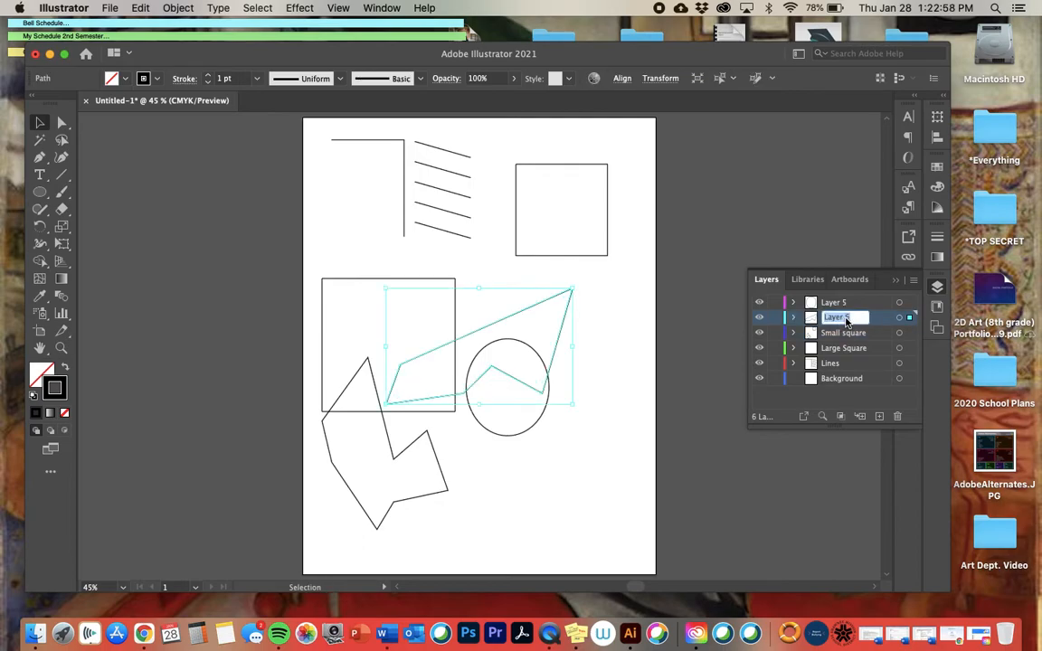
type("st")
type("range shape")
key("Return")
Hide and reshow the strange shape and Small square layers to check which artwork each one holds
left_click(758, 318)
left_click(759, 317)
left_click(759, 332)
left_click(759, 333)
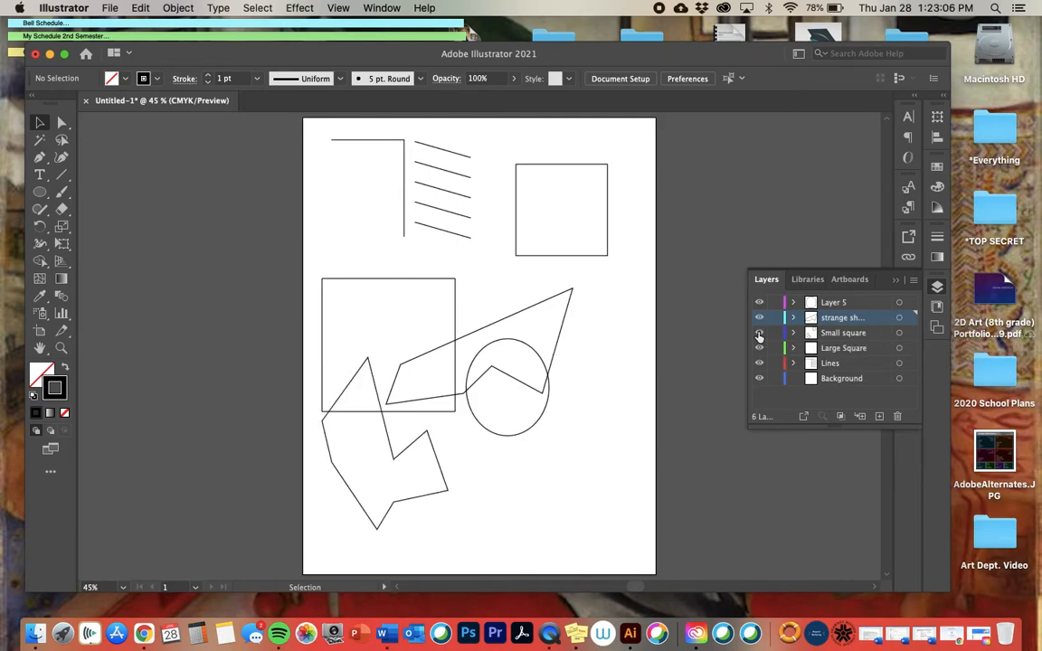
left_click(758, 333)
left_click(759, 333)
left_click(758, 333)
left_click(759, 333)
left_click(758, 332)
left_click(759, 333)
Move the six-point shape up and to the right, and reposition the eight-point shape slightly lower beneath the large square
left_click_drag(386, 435, 543, 464)
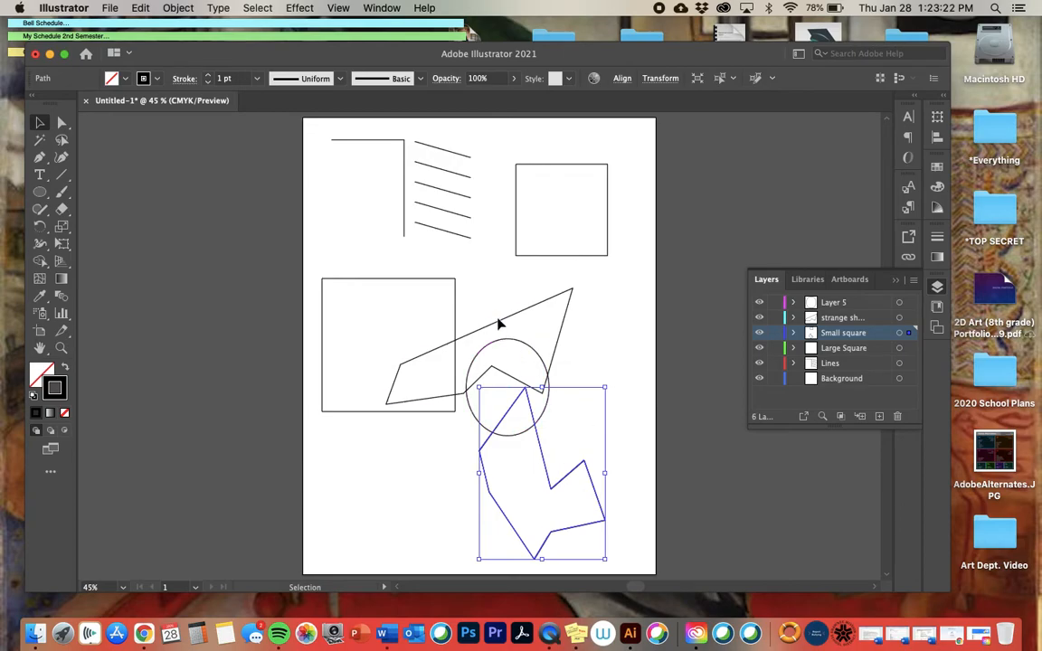
left_click_drag(500, 324, 537, 306)
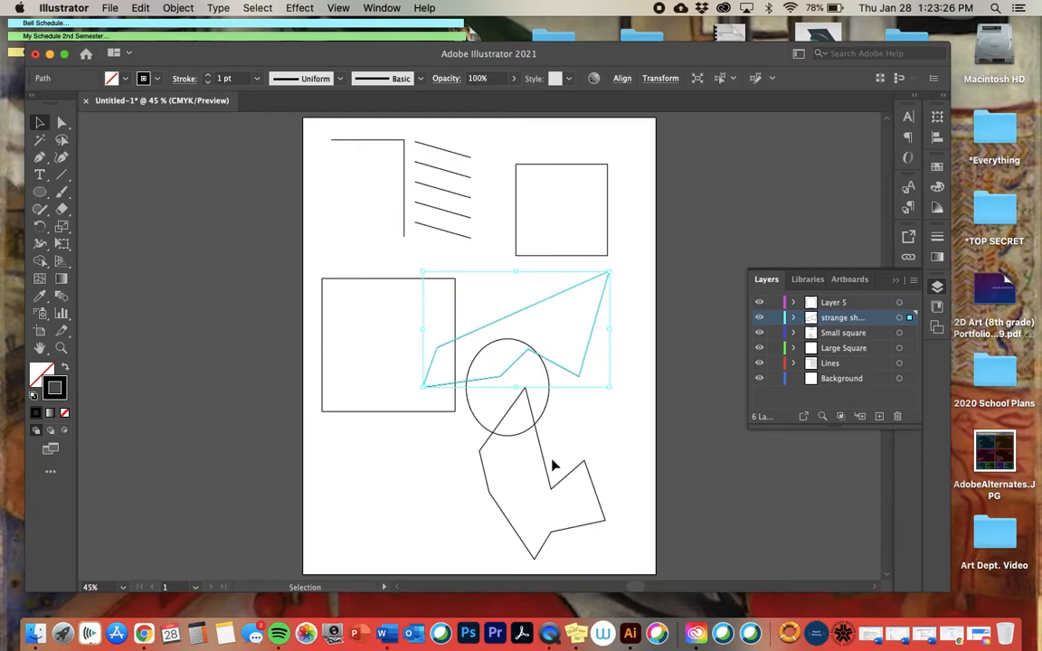
left_click_drag(545, 462, 396, 463)
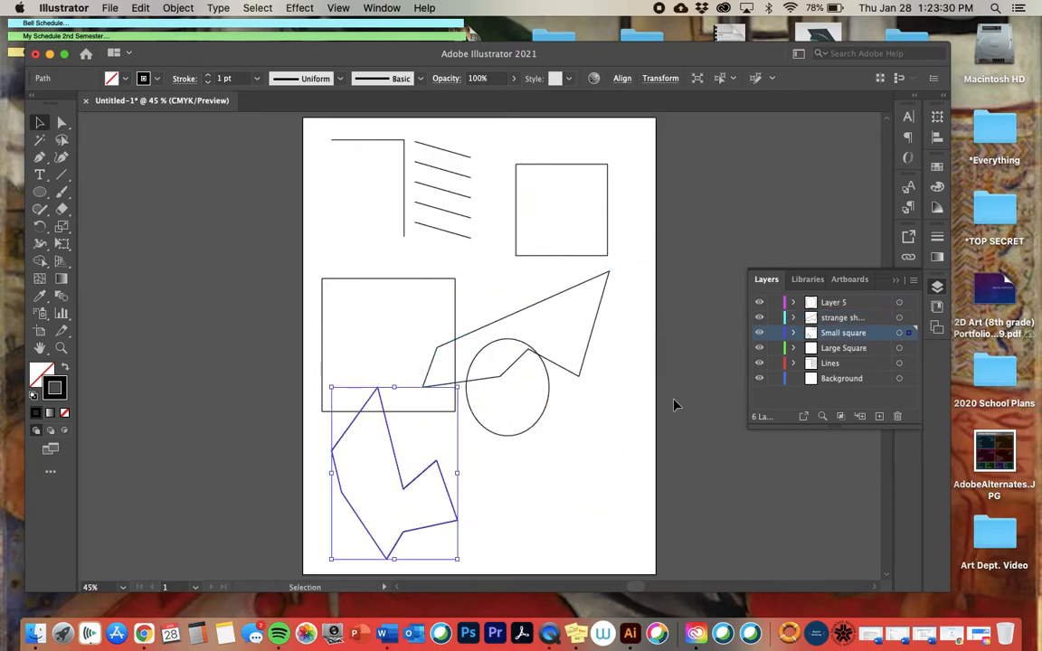
Draw a large closed wavy shape with the Curvature tool, looping around the circle from the page's lower area up through the small square
left_click(61, 160)
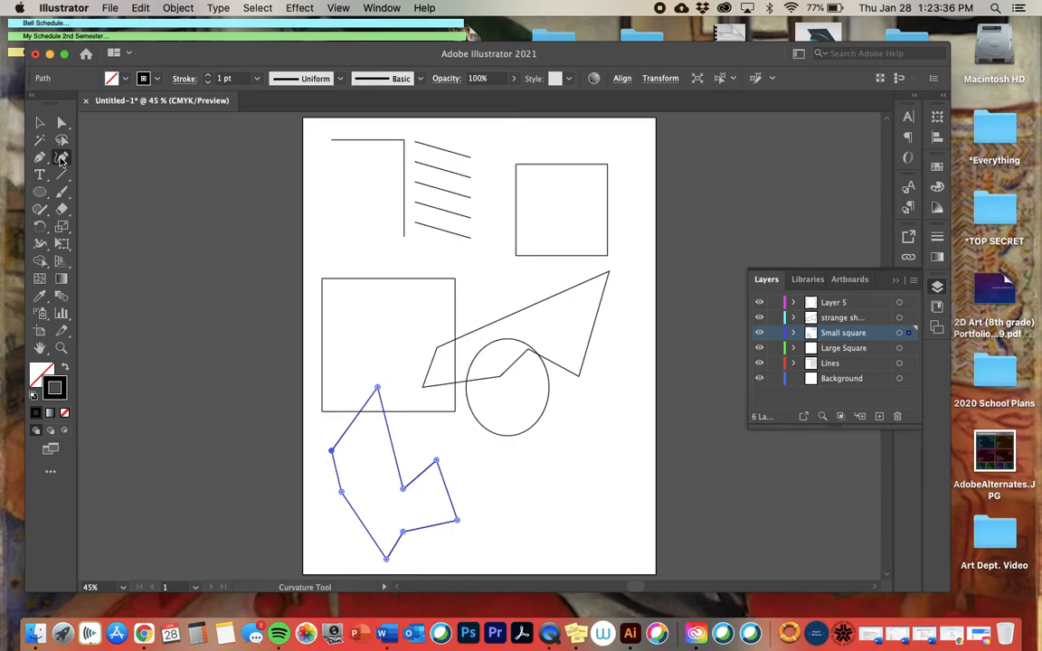
left_click(499, 527)
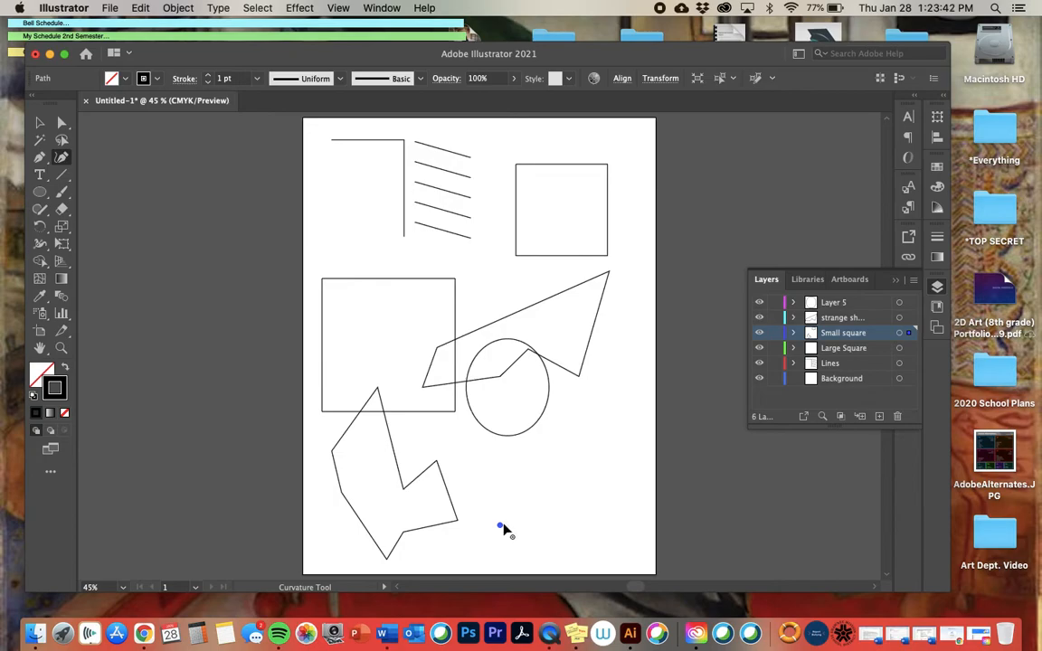
left_click(607, 536)
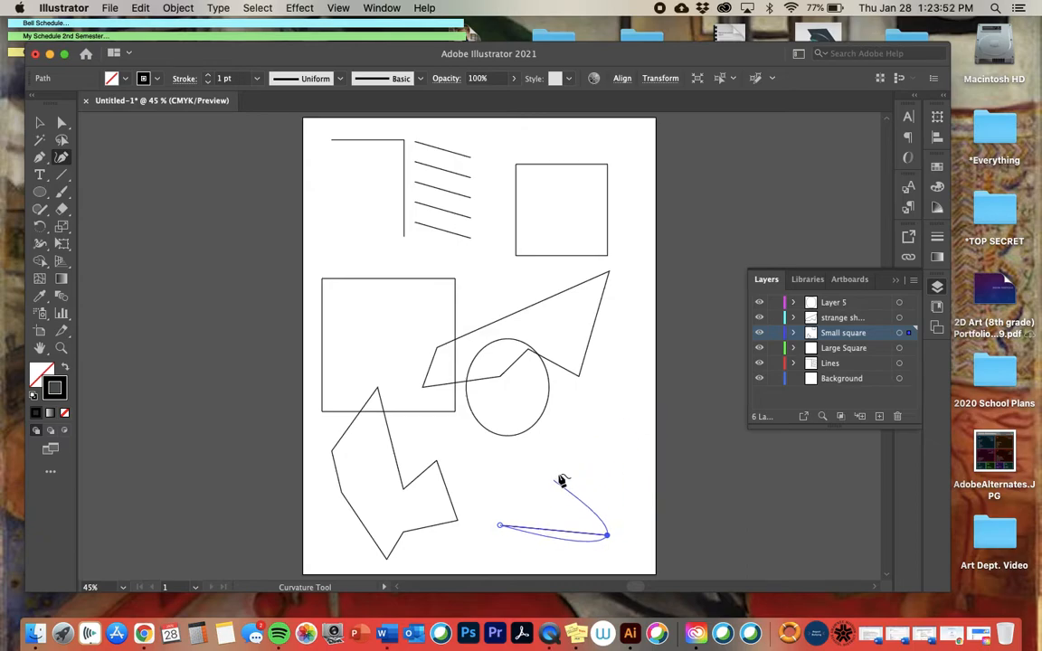
left_click(585, 444)
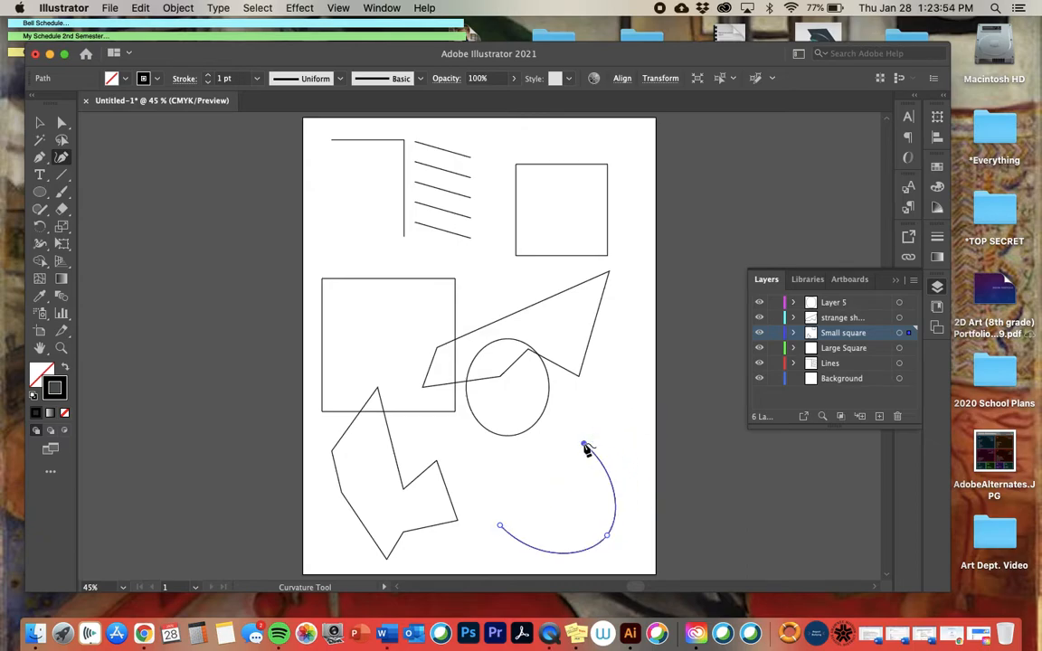
left_click(610, 398)
left_click(631, 342)
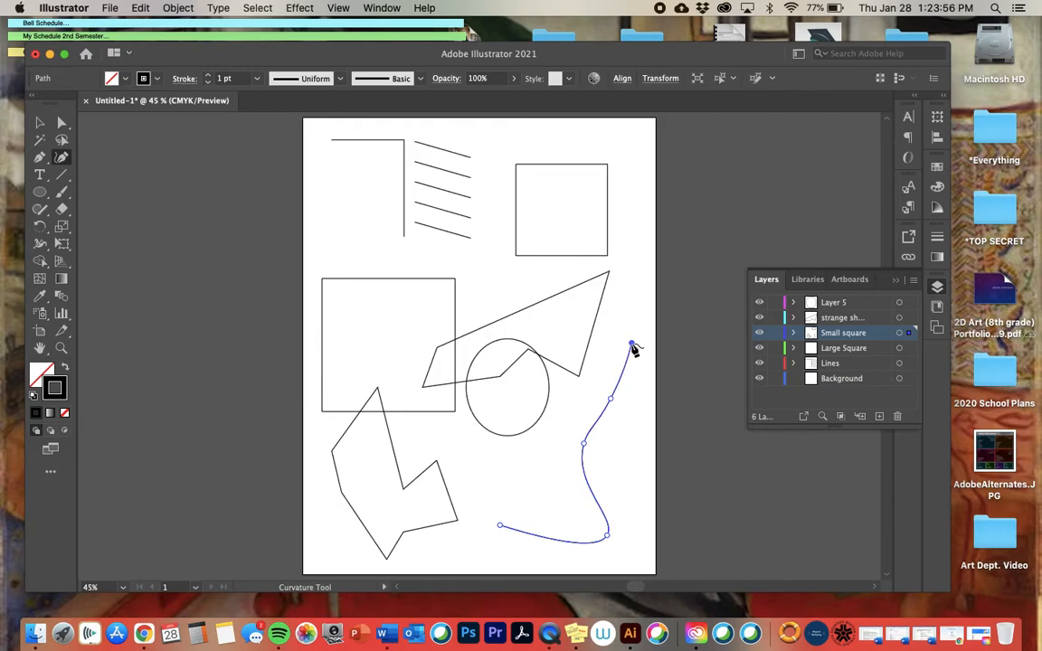
left_click(628, 294)
left_click(615, 238)
left_click(573, 209)
left_click(502, 217)
left_click(475, 252)
left_click(443, 294)
left_click(399, 314)
left_click(367, 355)
left_click(376, 429)
left_click(422, 450)
left_click(453, 456)
left_click(479, 482)
left_click(481, 504)
left_click(499, 524)
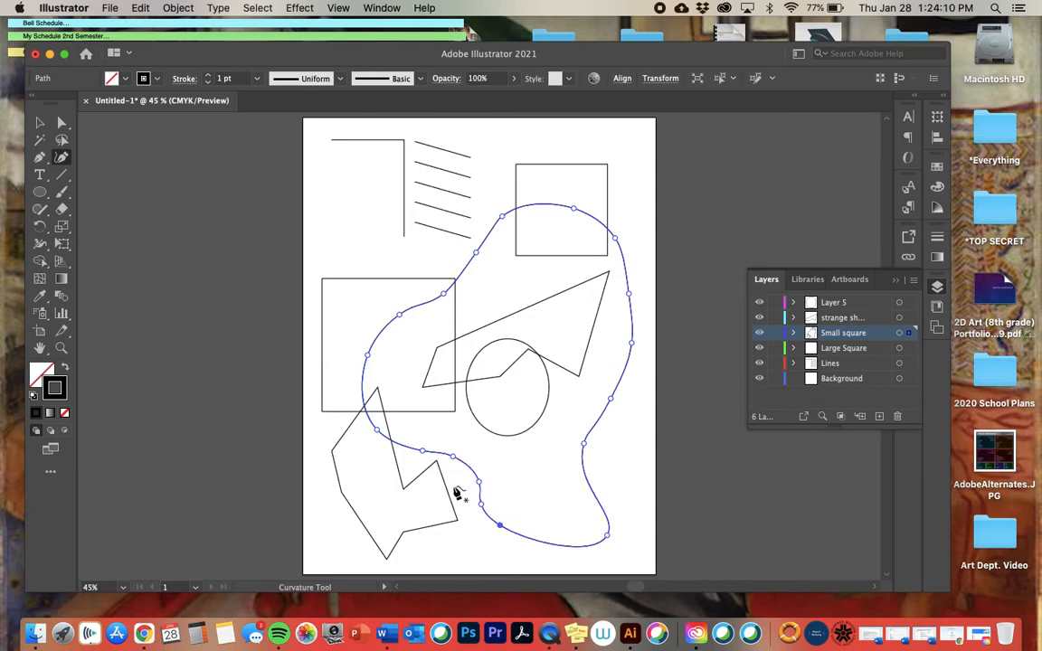
left_click(499, 524)
Draw an open curve with the Curvature tool from below the corner lines down through the large square and up past its edge, and end the path
left_click(365, 192)
left_click(332, 224)
left_click(322, 282)
left_click(333, 350)
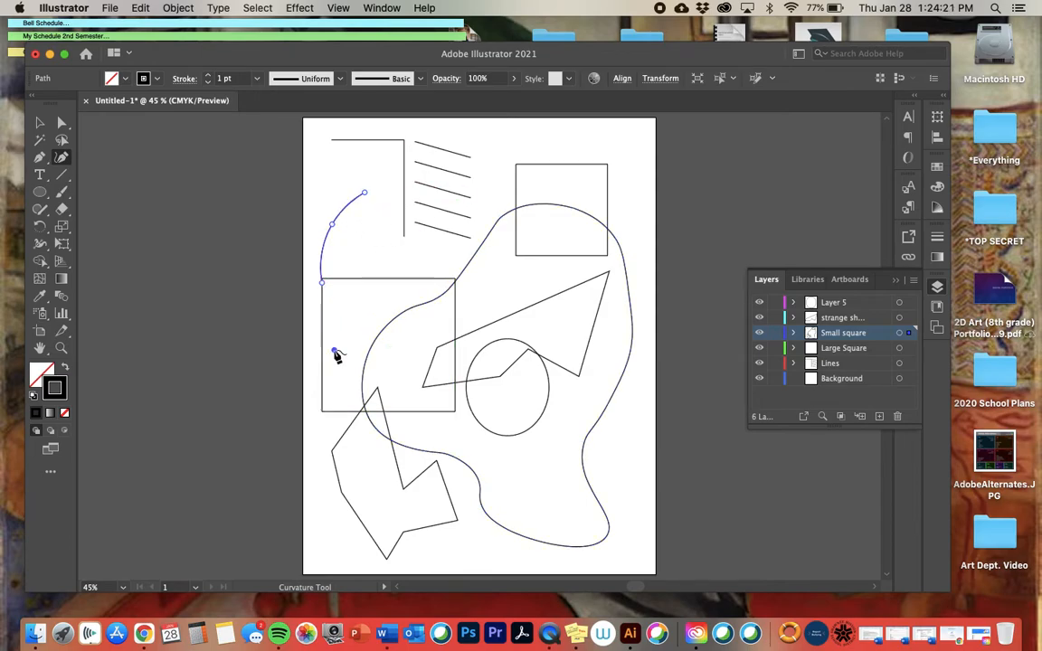
left_click(420, 348)
left_click(472, 308)
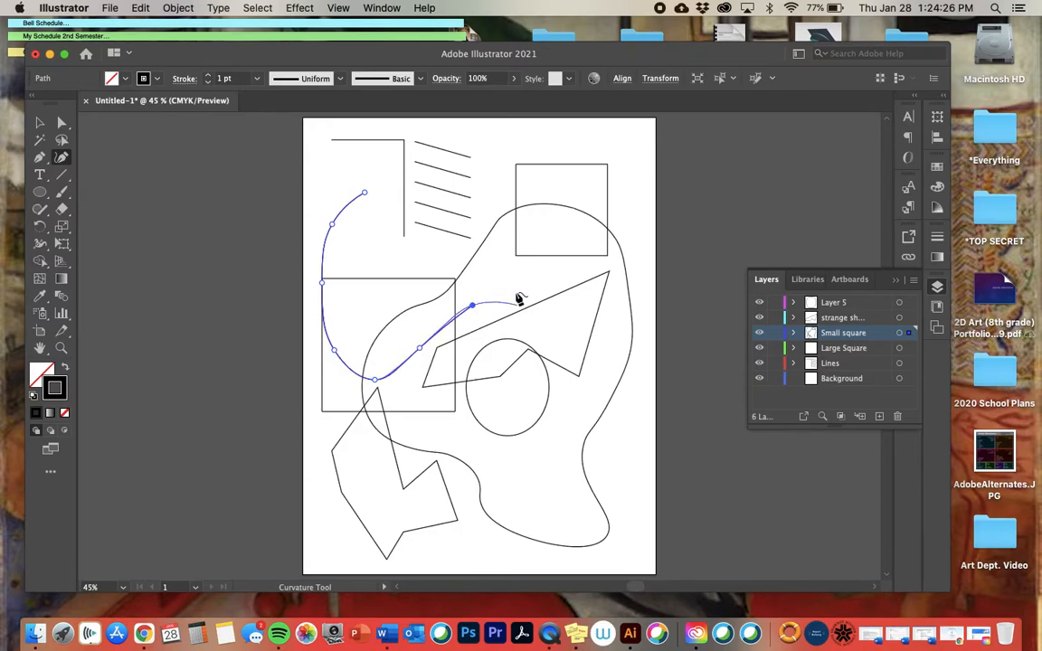
key("super")
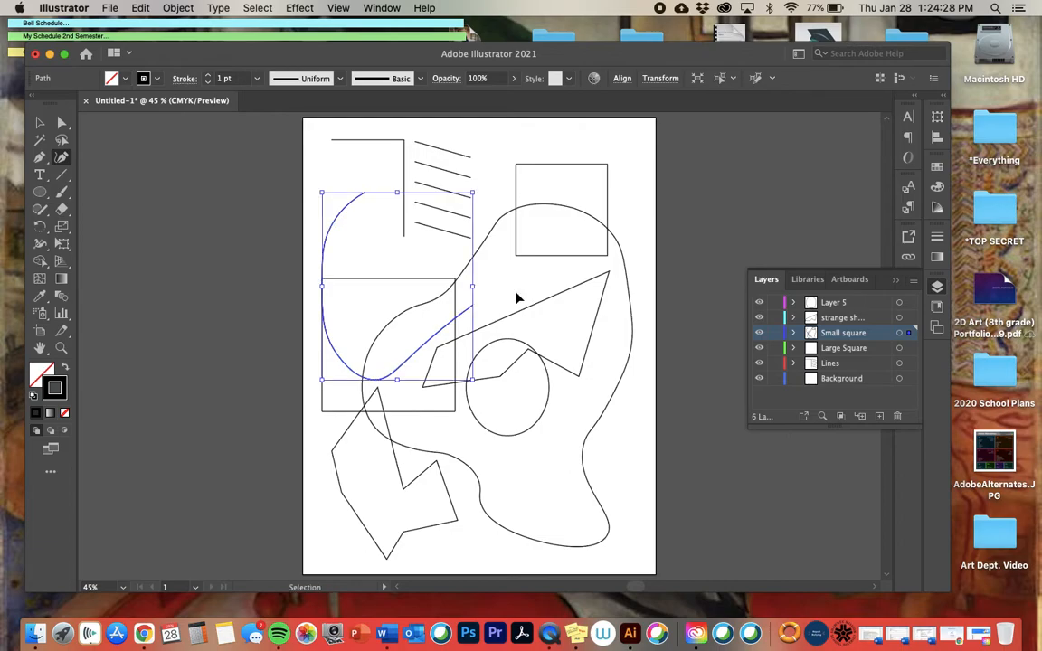
left_click(518, 298, "super")
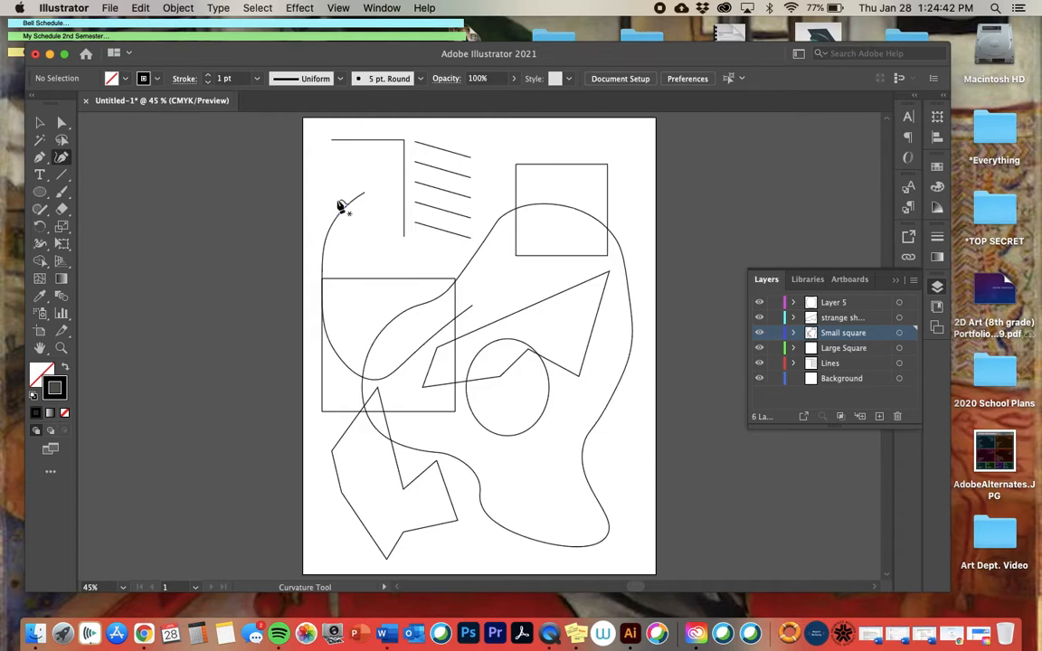
Reshape the closed wavy shape by adding anchor points, bulging its lower end outward and pulling its upper edge down into a deep notch
left_click(472, 263)
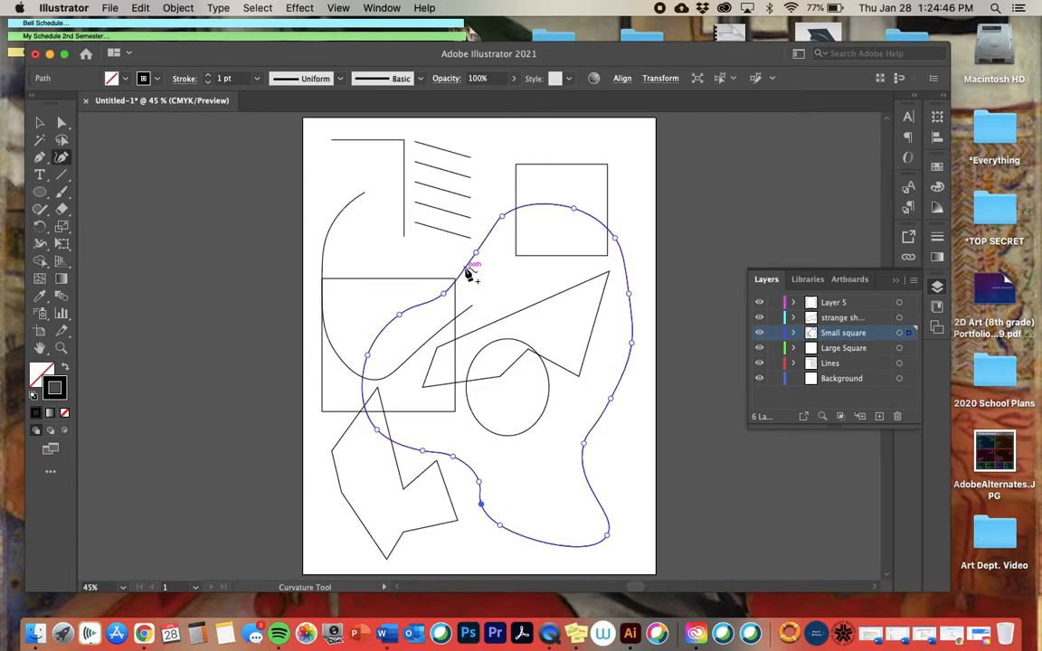
left_click(489, 235)
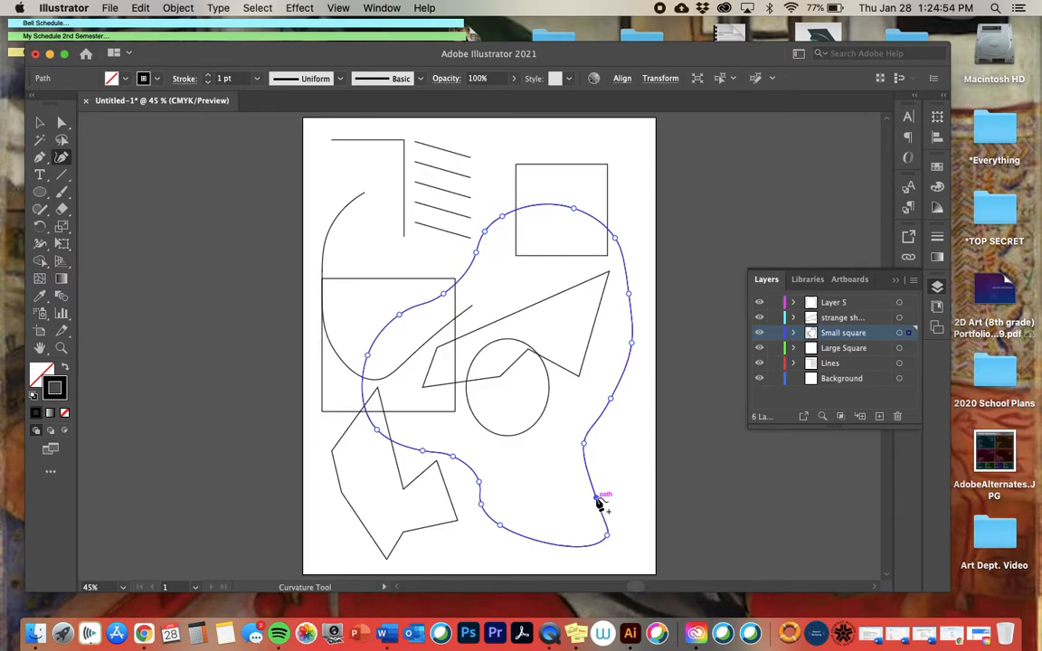
left_click_drag(599, 496, 622, 493)
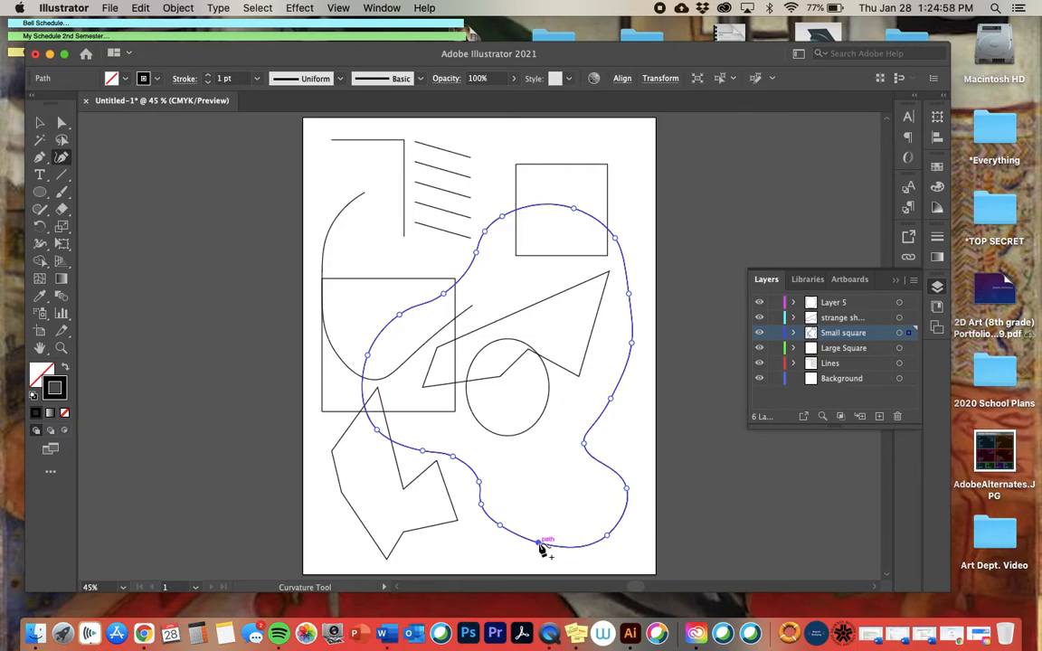
mouse_move(541, 545)
left_mouse_down()
mouse_move(550, 506)
mouse_move(542, 489)
mouse_move(514, 558)
mouse_move(477, 551)
mouse_move(546, 553)
left_mouse_up()
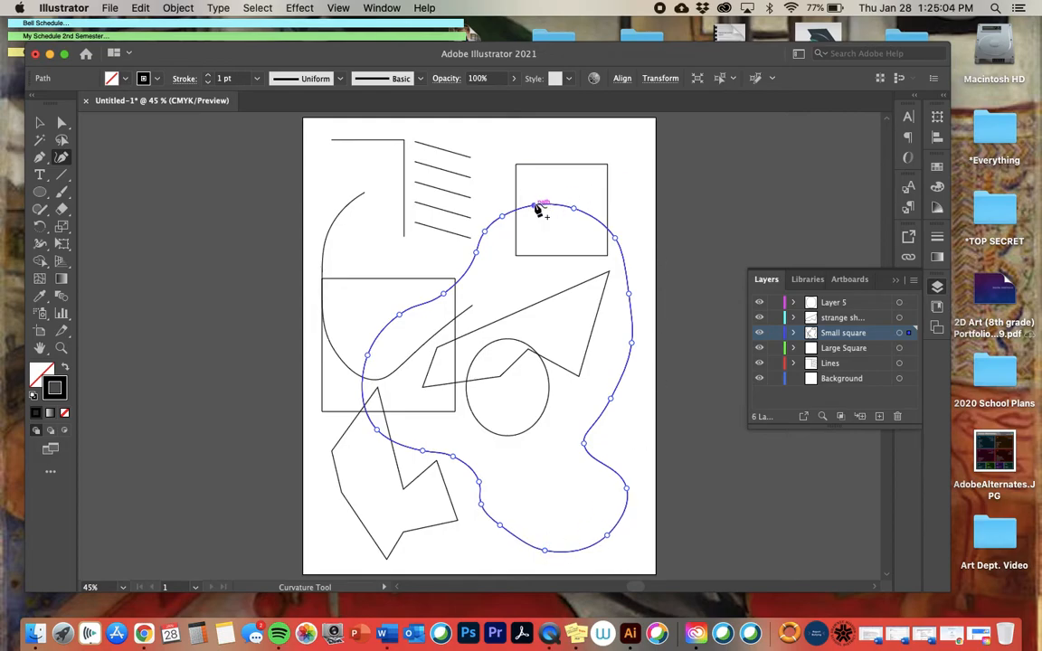
left_click_drag(537, 208, 546, 279)
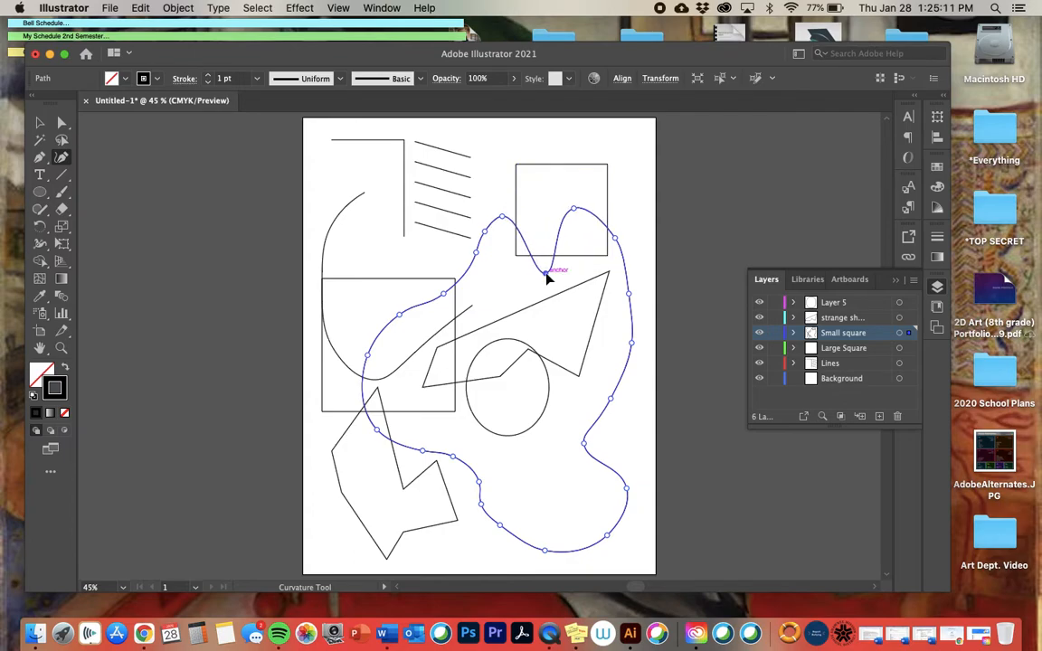
Cut the closed wavy shape and paste it onto a new layer named Large curve
left_click(41, 124)
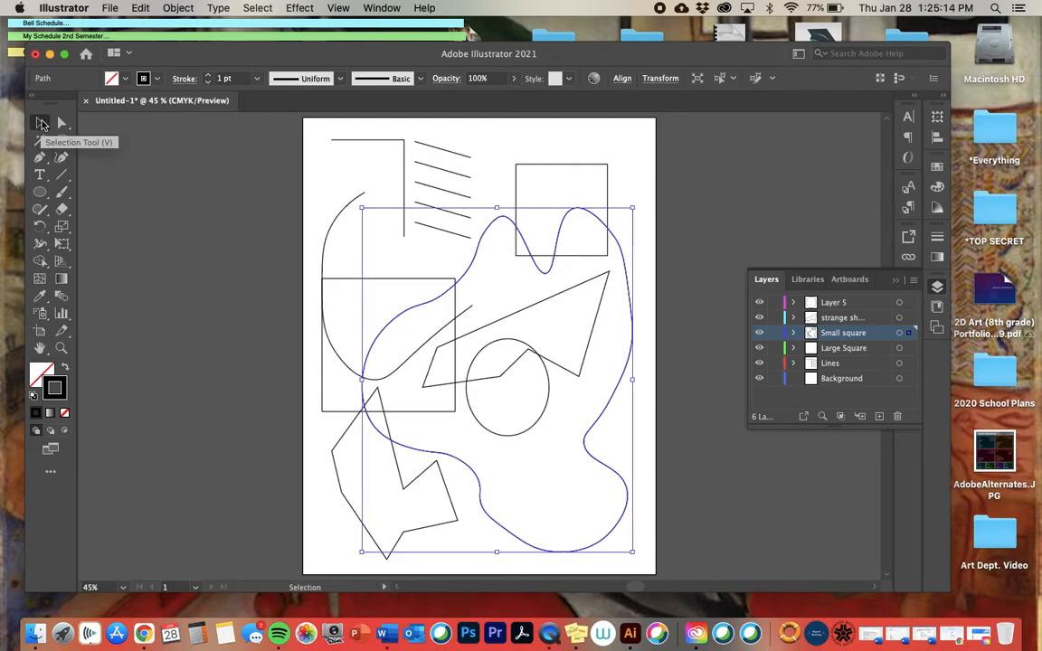
key("Delete")
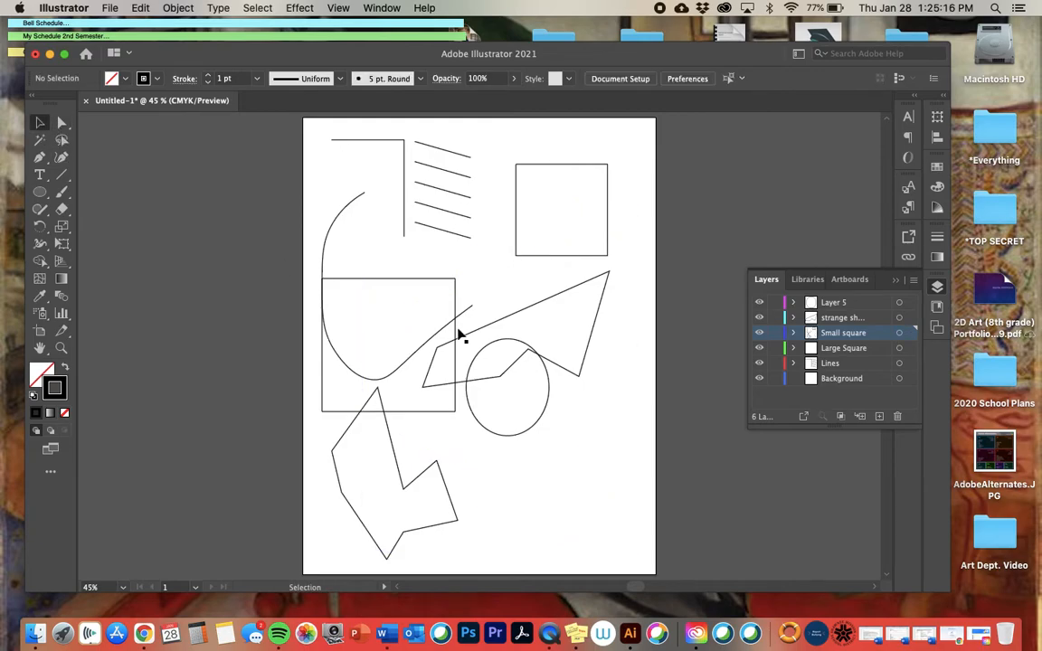
left_click(877, 416)
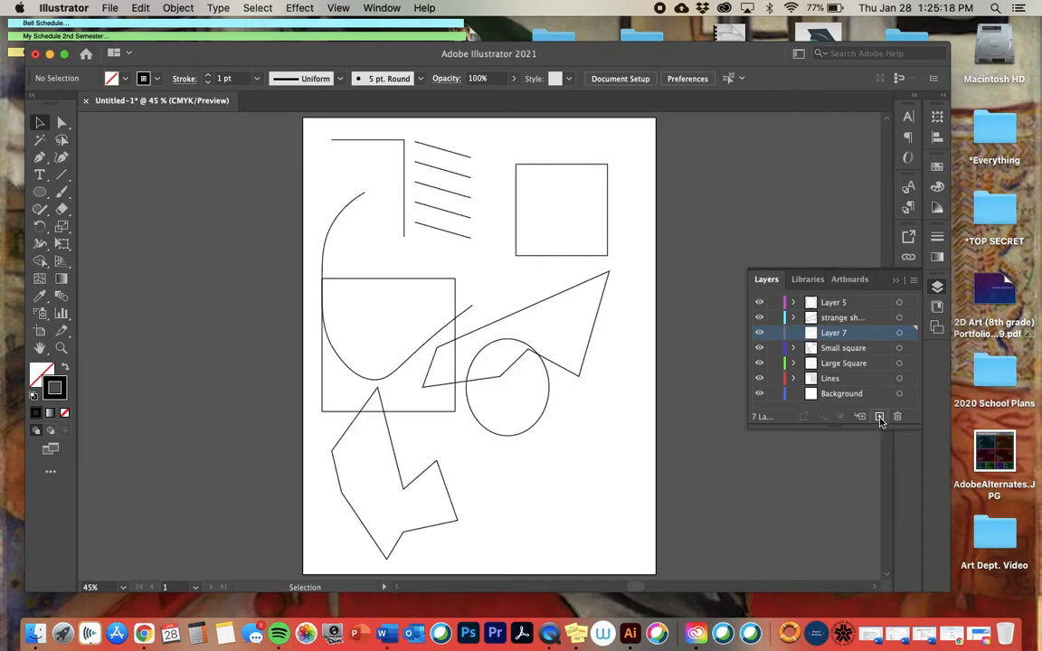
key("g")
key("e")
key("d")
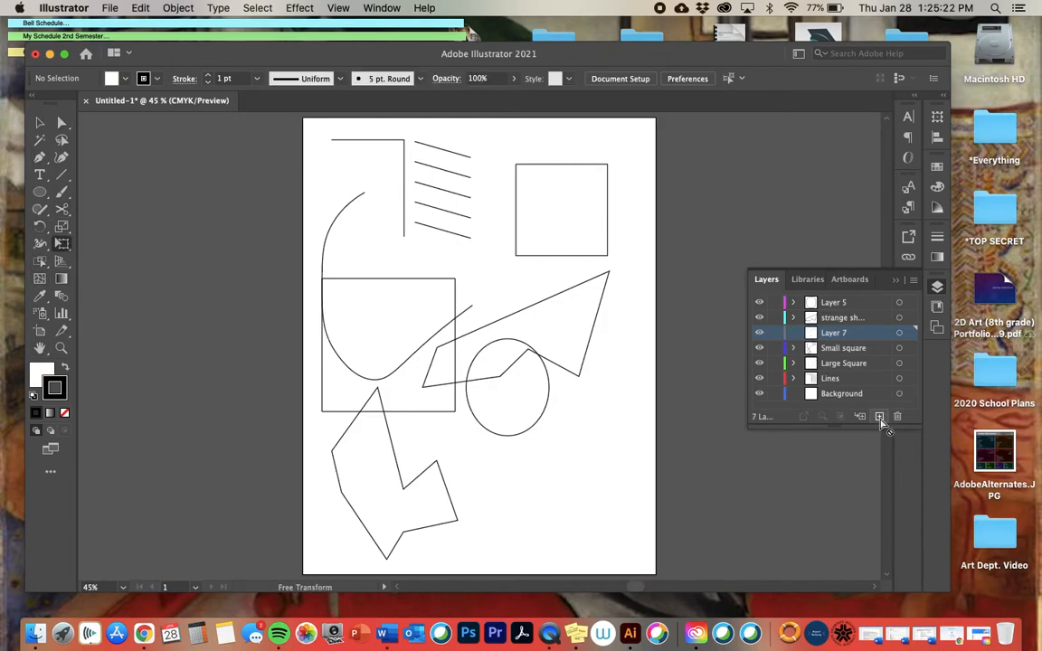
double_click(832, 333)
type("La")
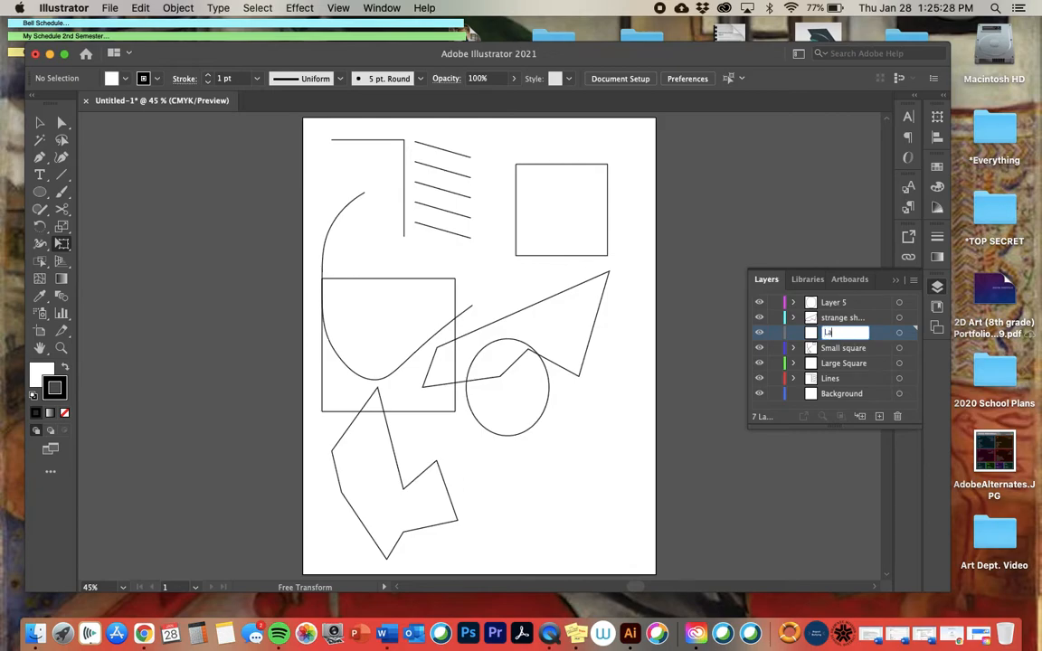
type("rge cu")
key("Return")
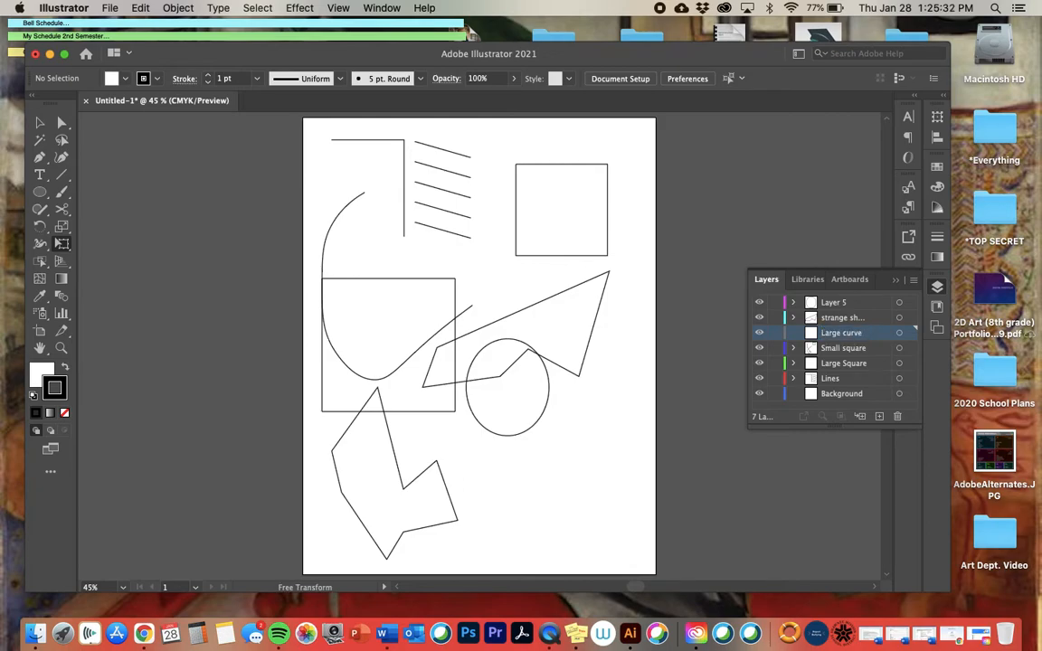
key("super+v")
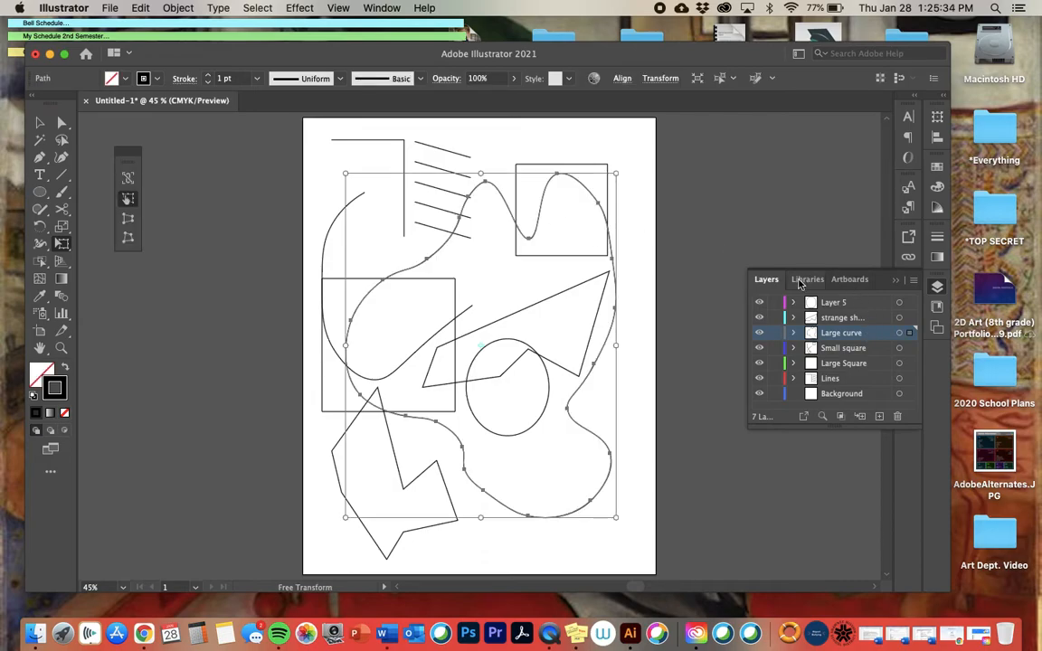
Hide and reshow Layer 5 and the strange shape, Small square and Large Square layers to check what Large curve holds
left_click(758, 303)
left_click(758, 317)
left_click(760, 347)
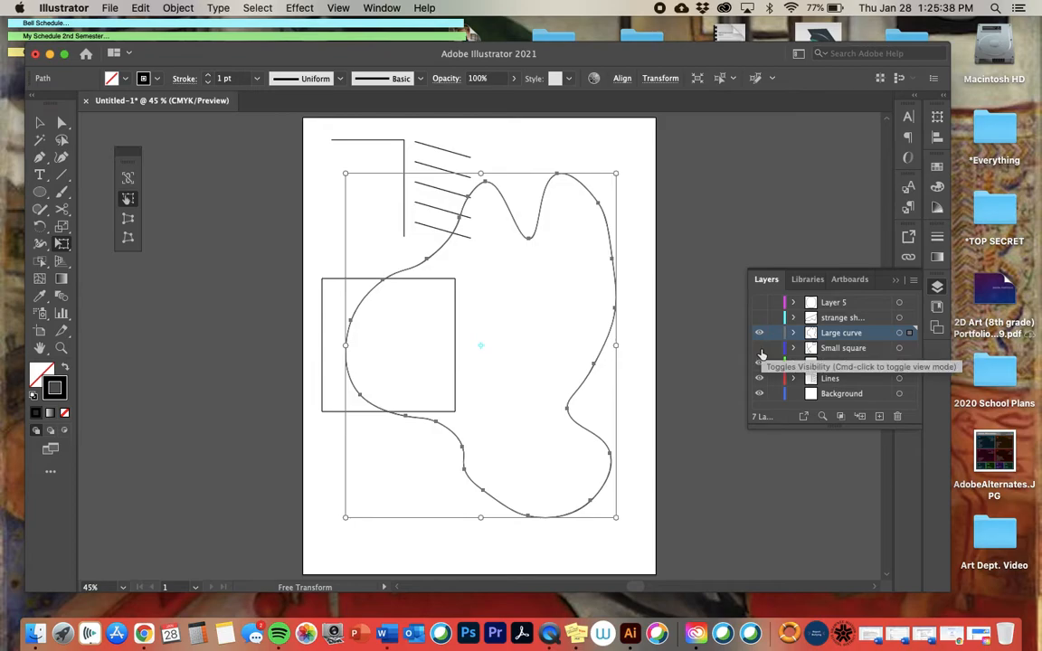
left_click(760, 362)
left_click(759, 303)
left_click(759, 318)
left_click(759, 348)
left_click(760, 362)
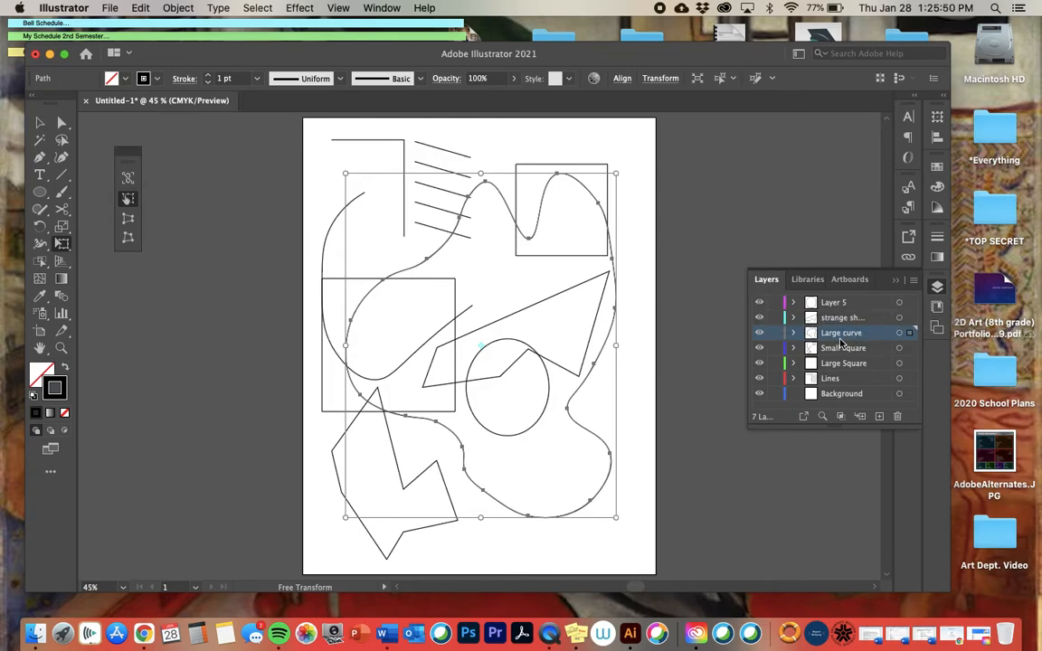
Hide every layer except Large curve and Background
left_click(758, 302)
left_click(758, 317)
left_click(758, 347)
left_click(759, 363)
left_click(759, 378)
left_click(758, 394)
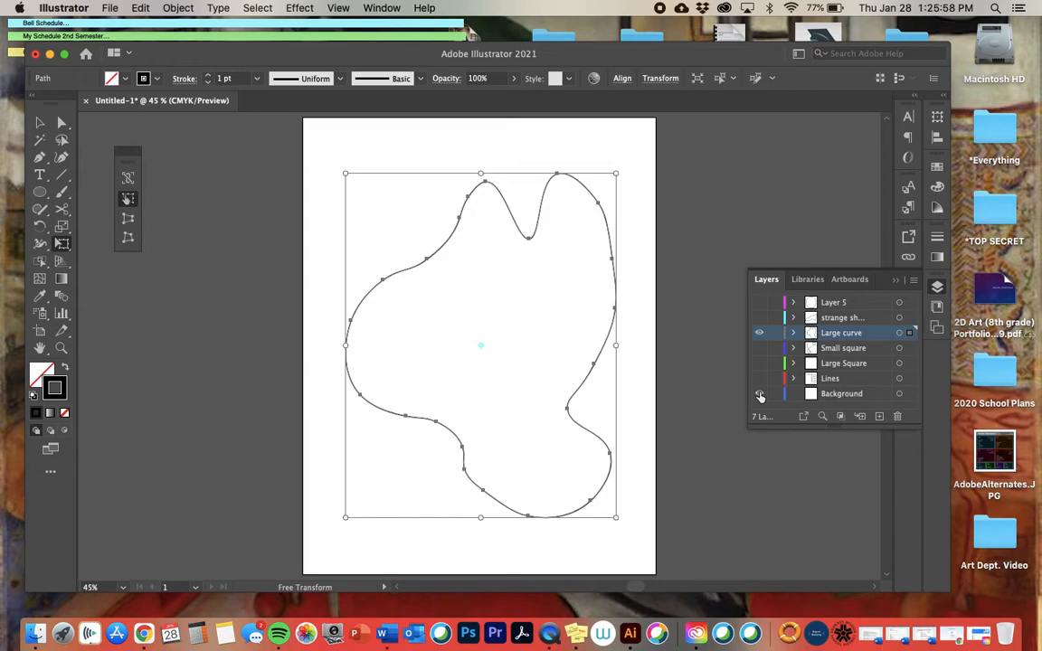
left_click(759, 394)
Swap the fill and stroke of the large curved shape, giving it a black fill and no stroke
left_click(125, 80)
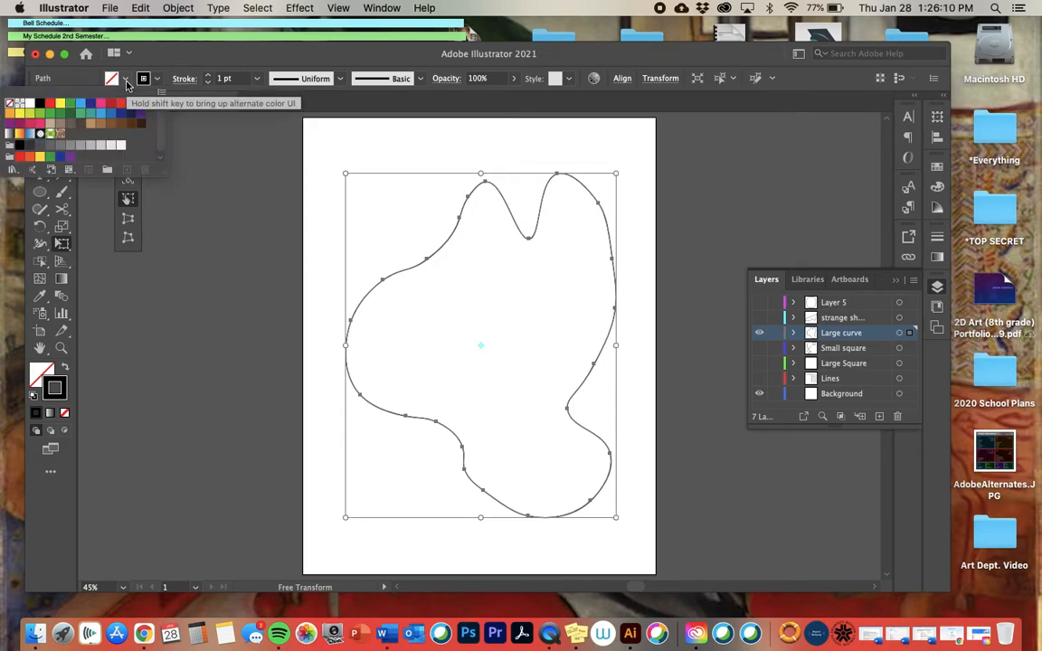
left_click(126, 80)
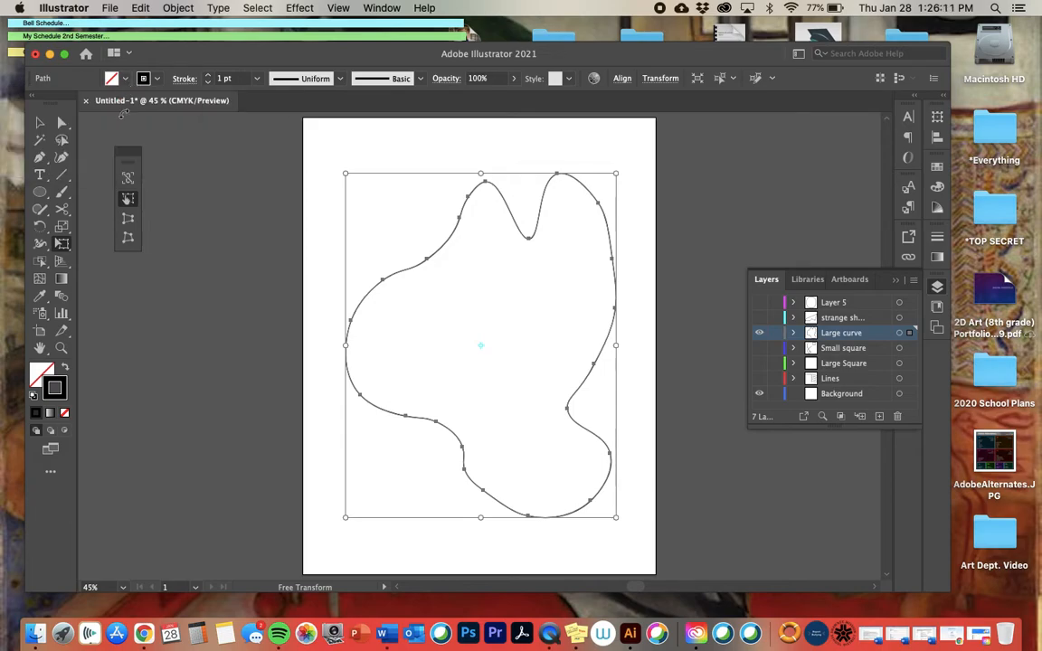
left_click(66, 369)
left_click(65, 369)
left_click(65, 369)
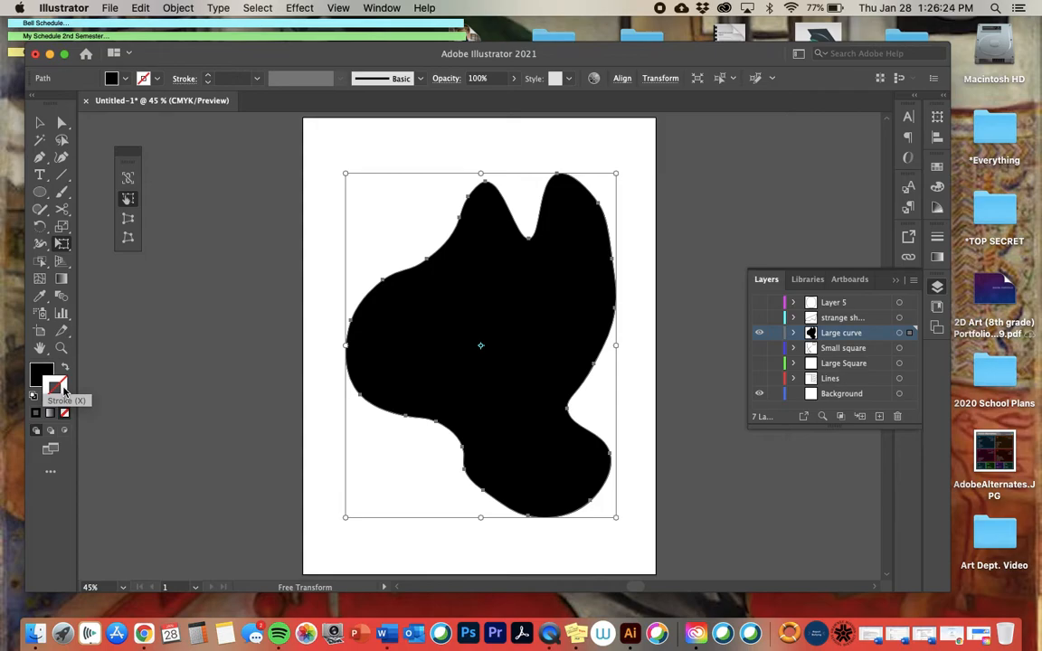
Give the black-filled shape a bright red stroke, and try swapping its fill and stroke colors and back
left_click(63, 391)
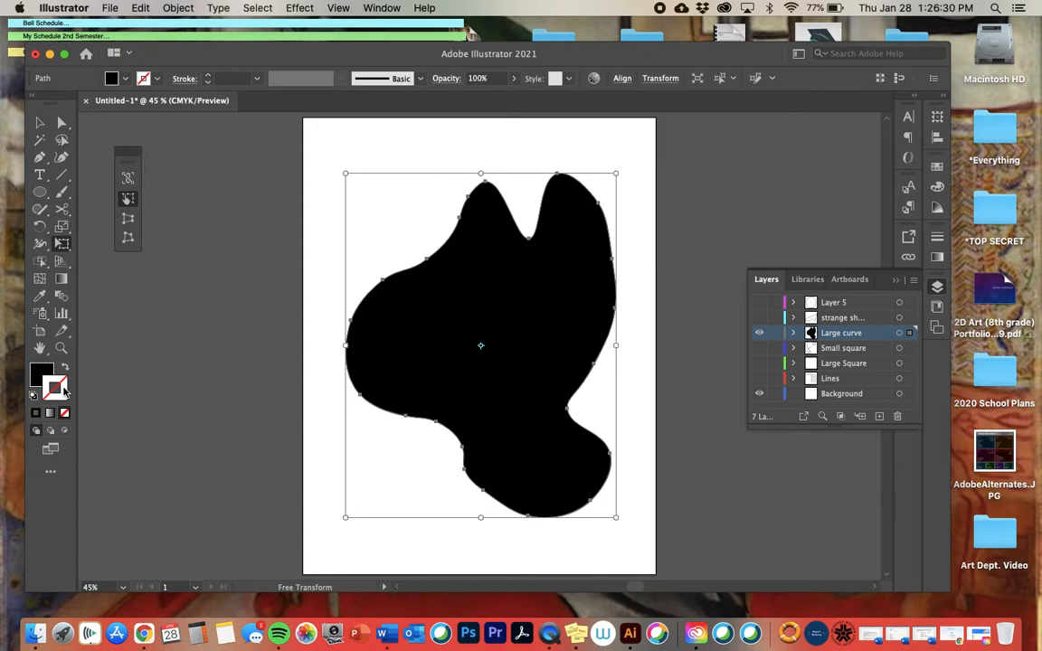
double_click(63, 389)
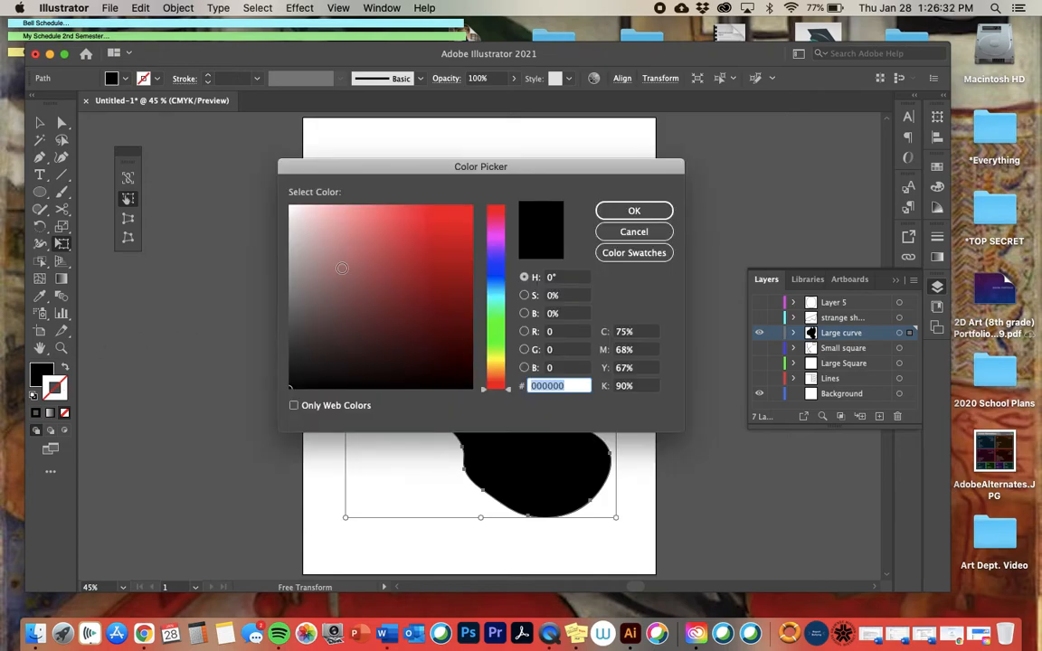
left_click(440, 215)
left_click(626, 210)
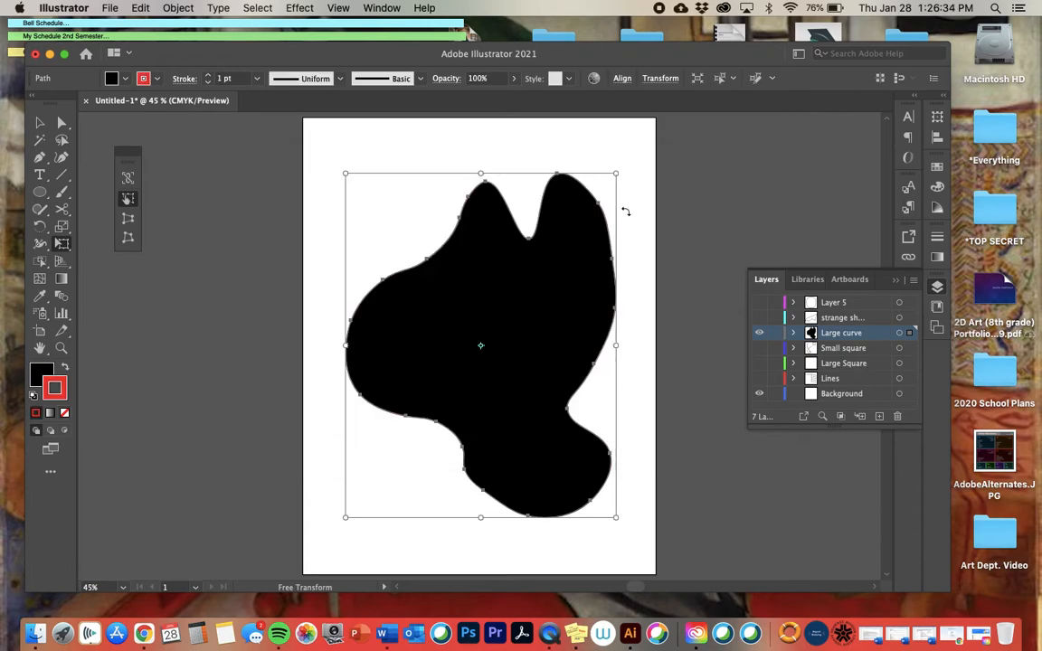
left_click(40, 122)
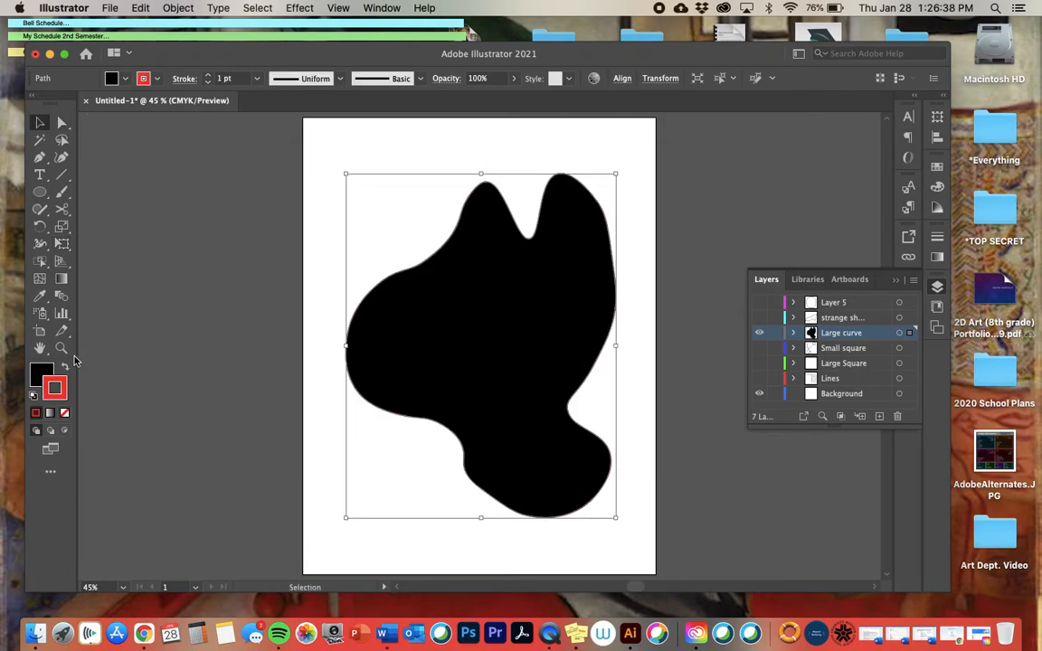
left_click(65, 367)
left_click(65, 366)
Increase the stroke weight of the large curved shape's red outline to 10 pt
scroll(387, 267, "up", 8)
scroll(387, 267, "up", 2)
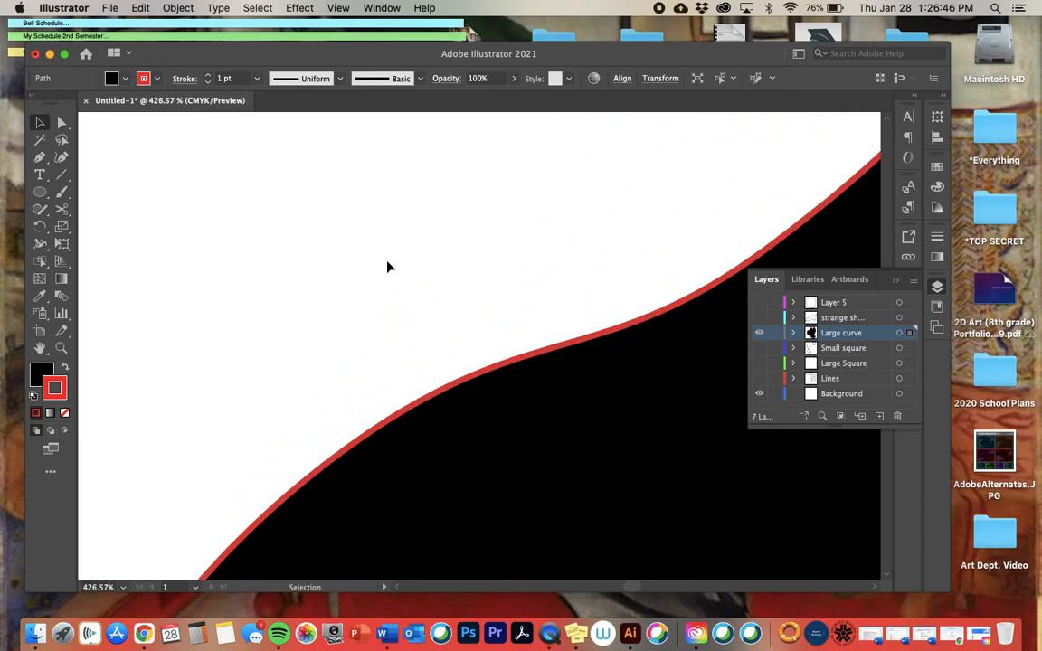
left_click(208, 76)
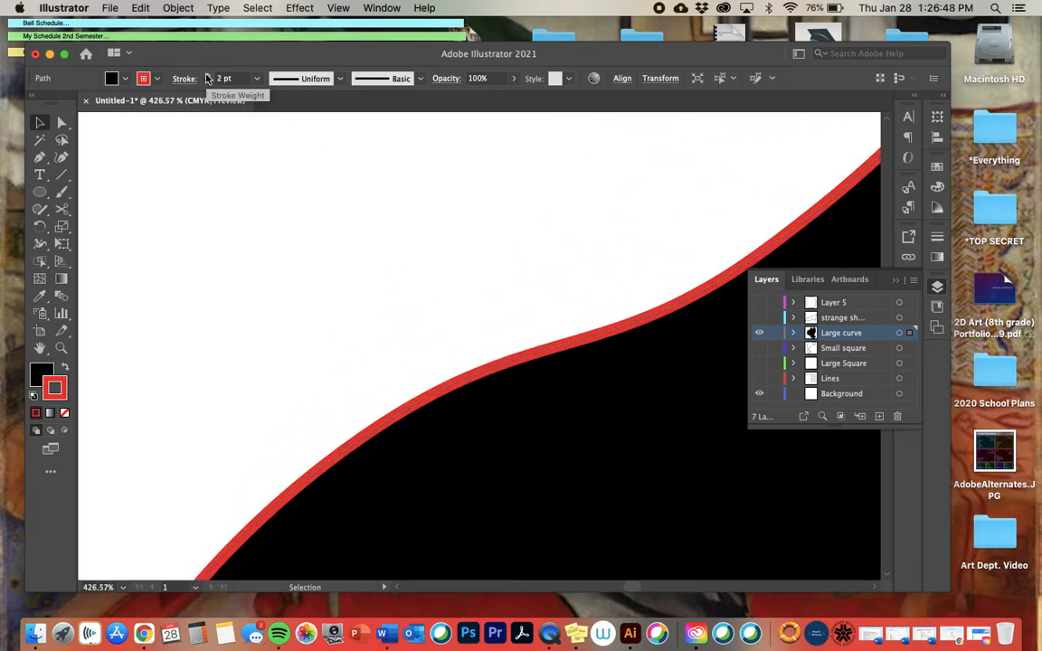
left_click(206, 75)
left_click(206, 76)
left_click(207, 76)
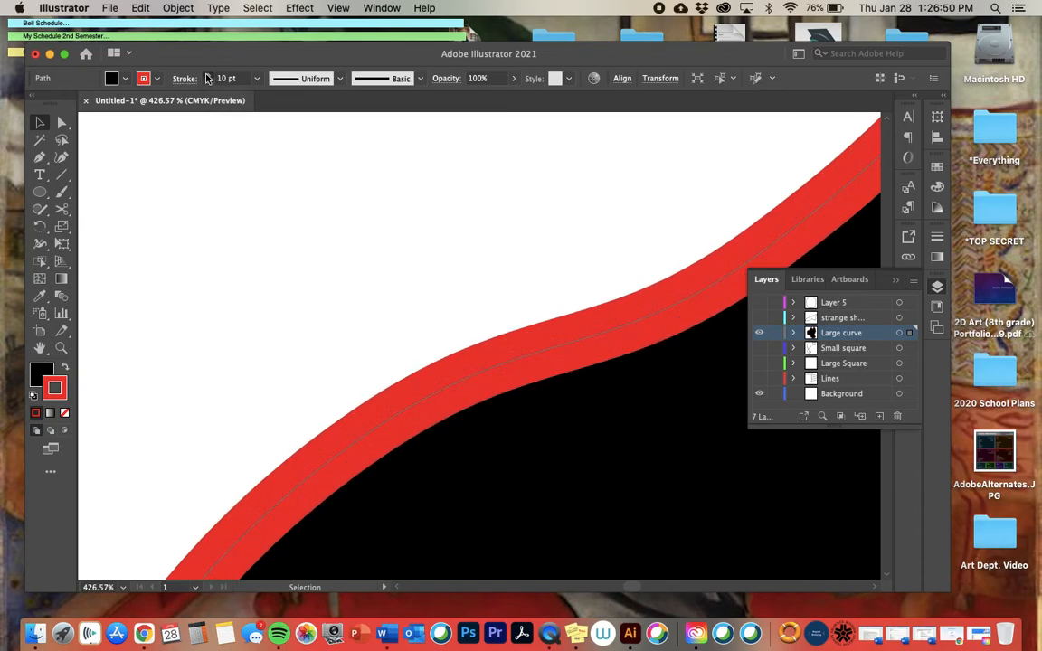
Try stroke weights of 14 pt and 2 pt on the large curved shape's red outline
left_click(206, 76)
key("super+0")
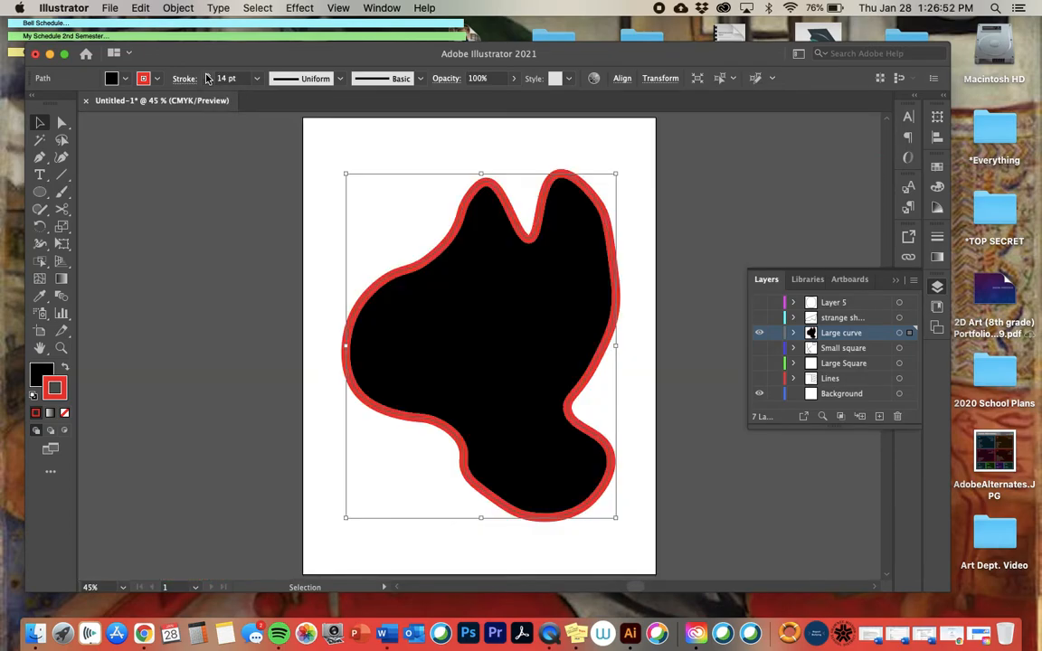
left_click(256, 78)
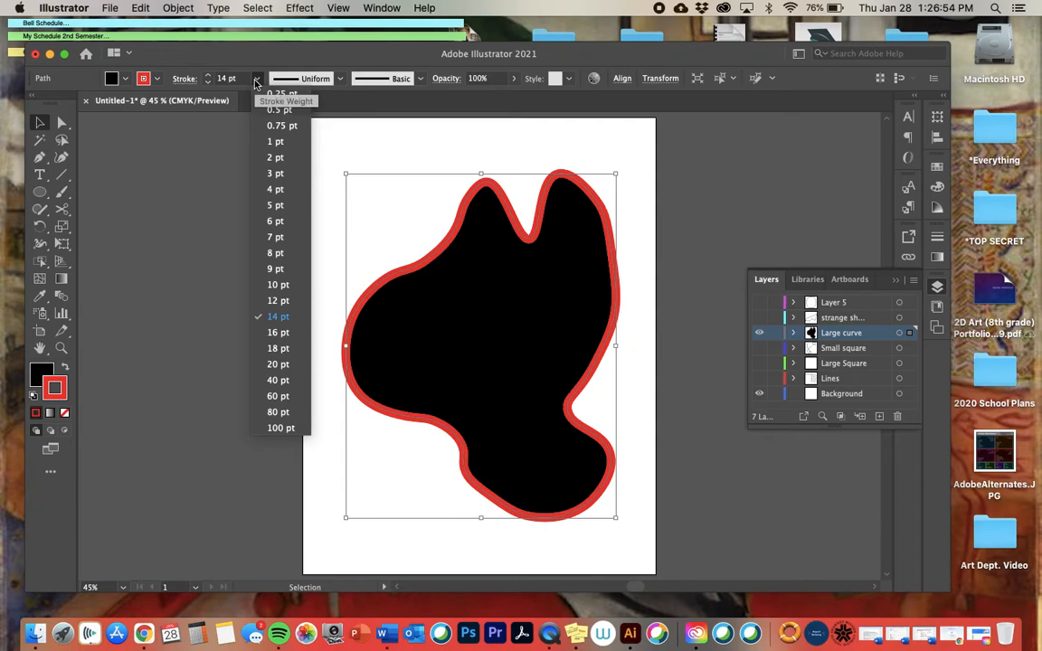
left_click(275, 159)
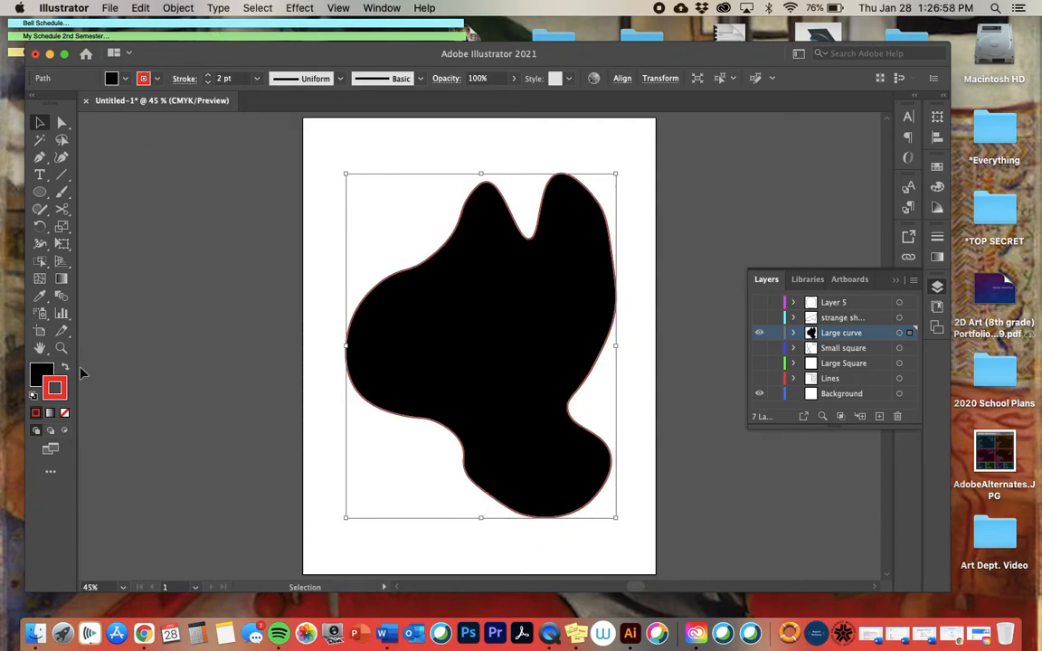
Remove the large curved shape's stroke and fill the shape with light green 98E59A
left_click(143, 79)
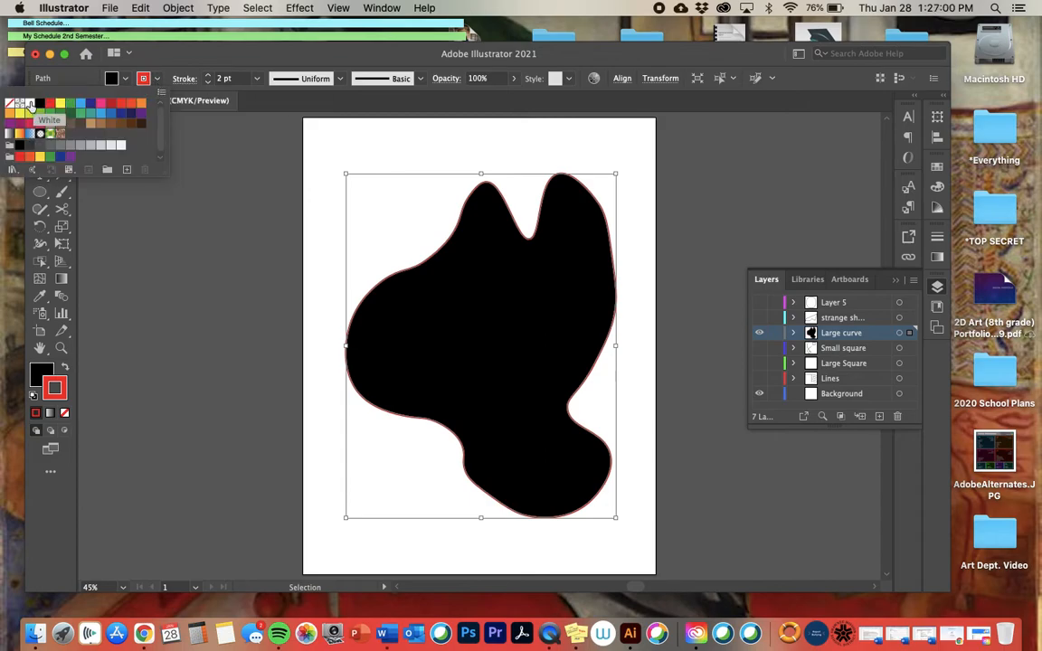
left_click(10, 106)
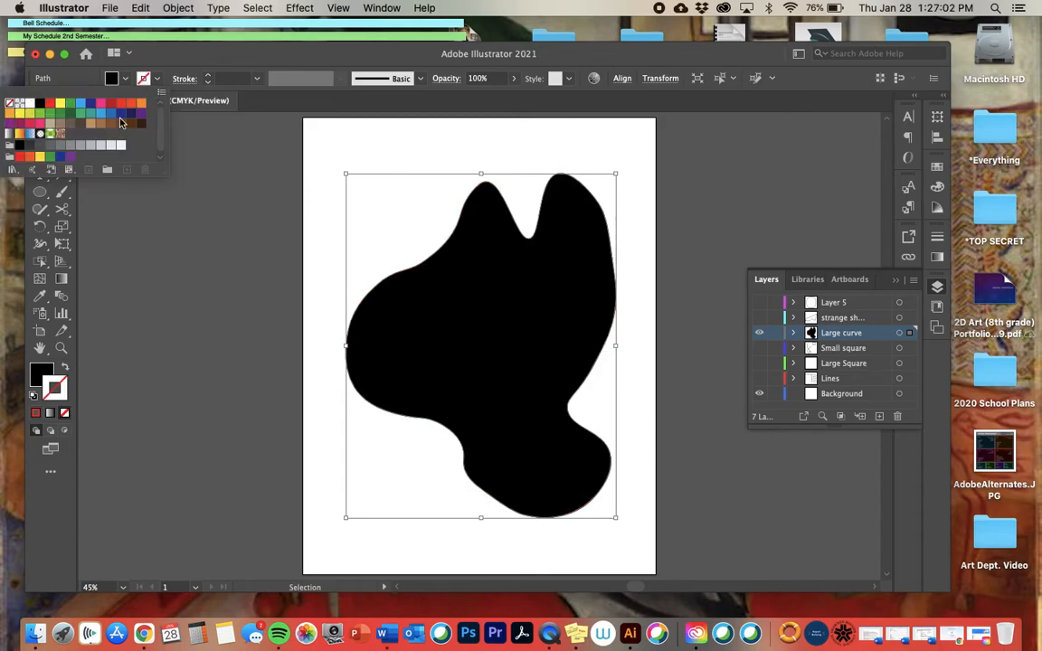
double_click(41, 371)
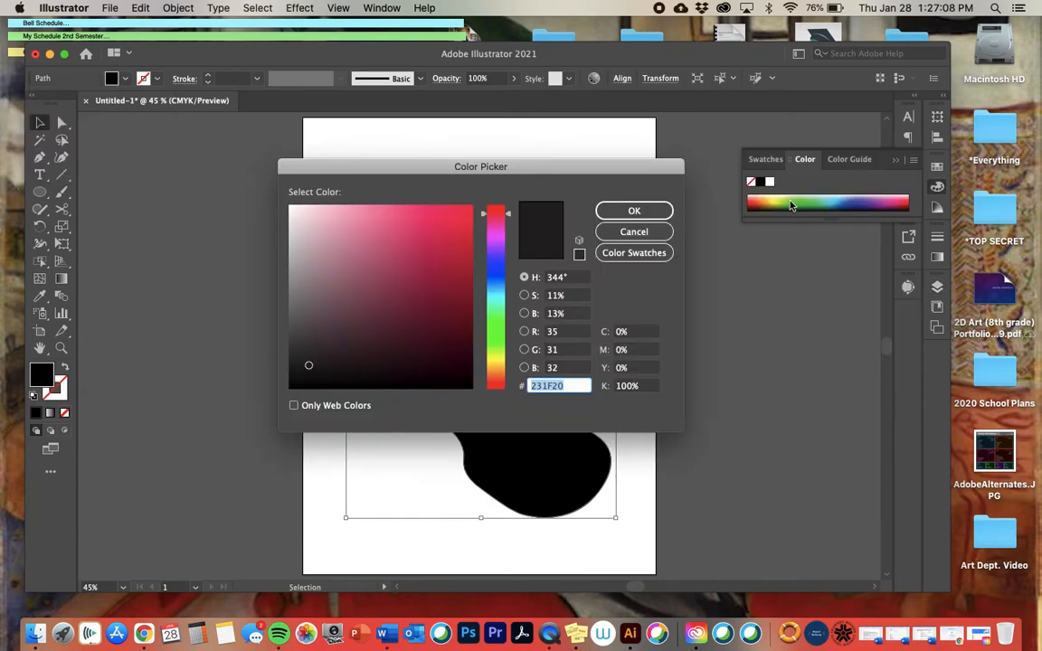
left_click(495, 327)
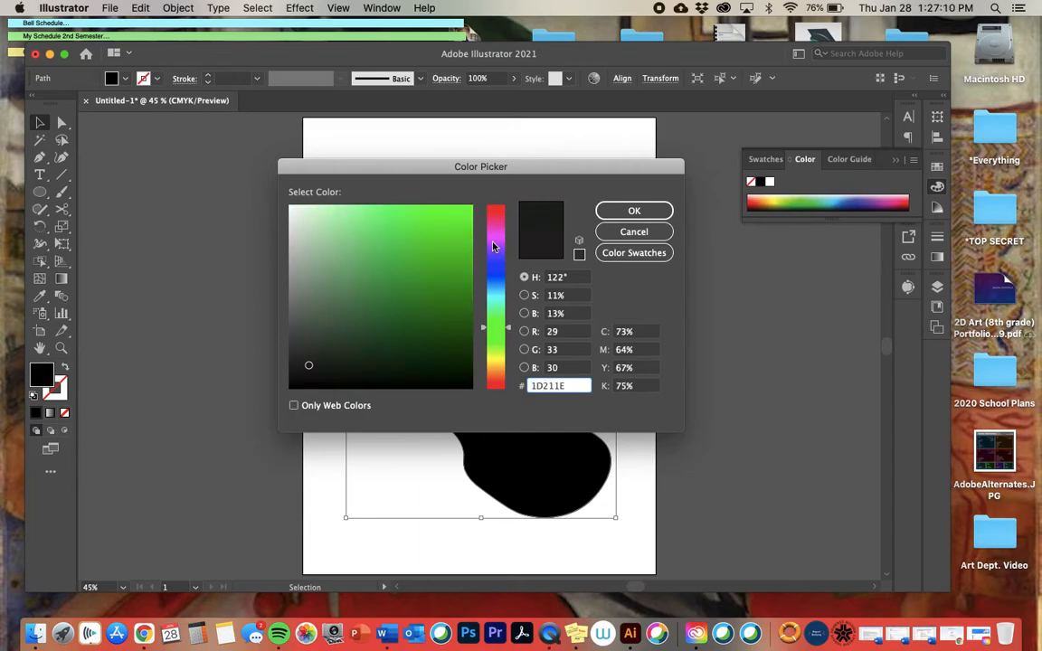
left_click(351, 224)
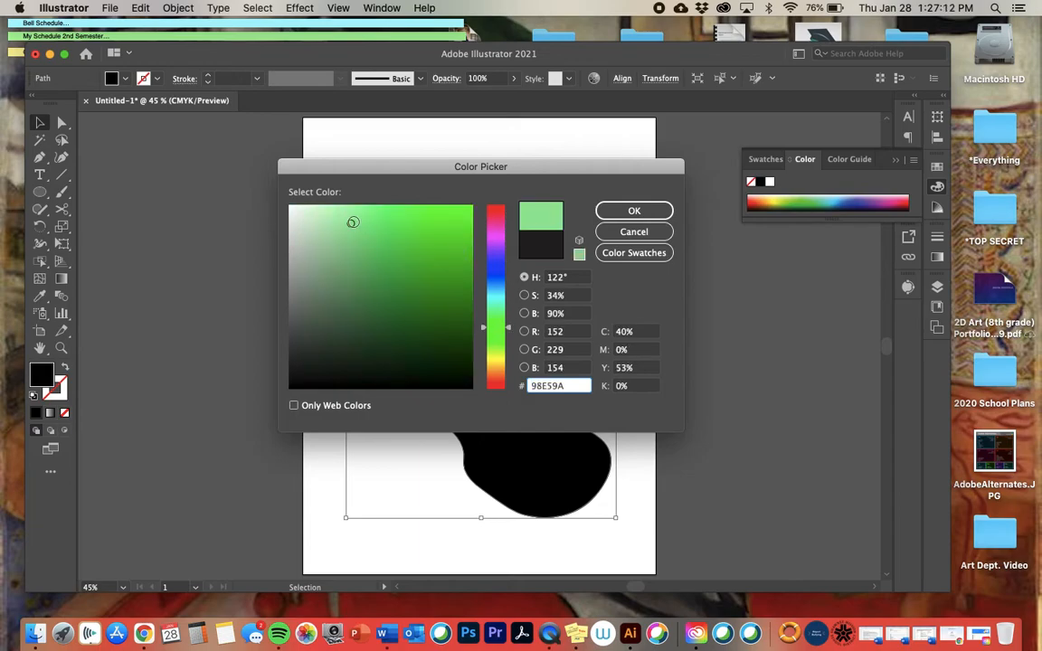
left_click(633, 212)
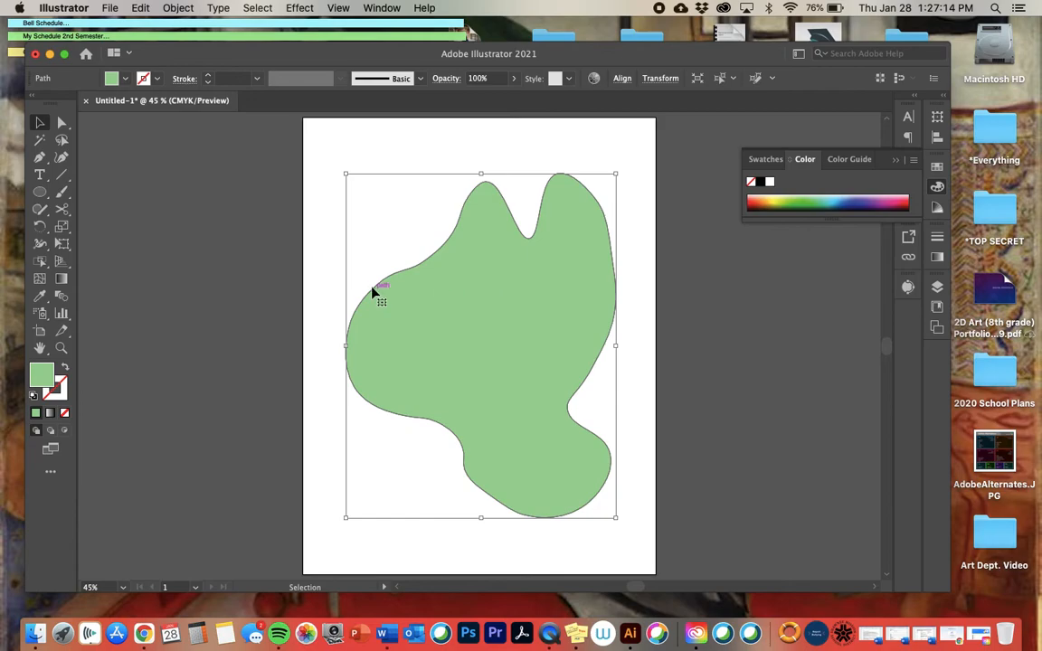
Show the strange shape layer and hide the Large curve layer
left_click(939, 286)
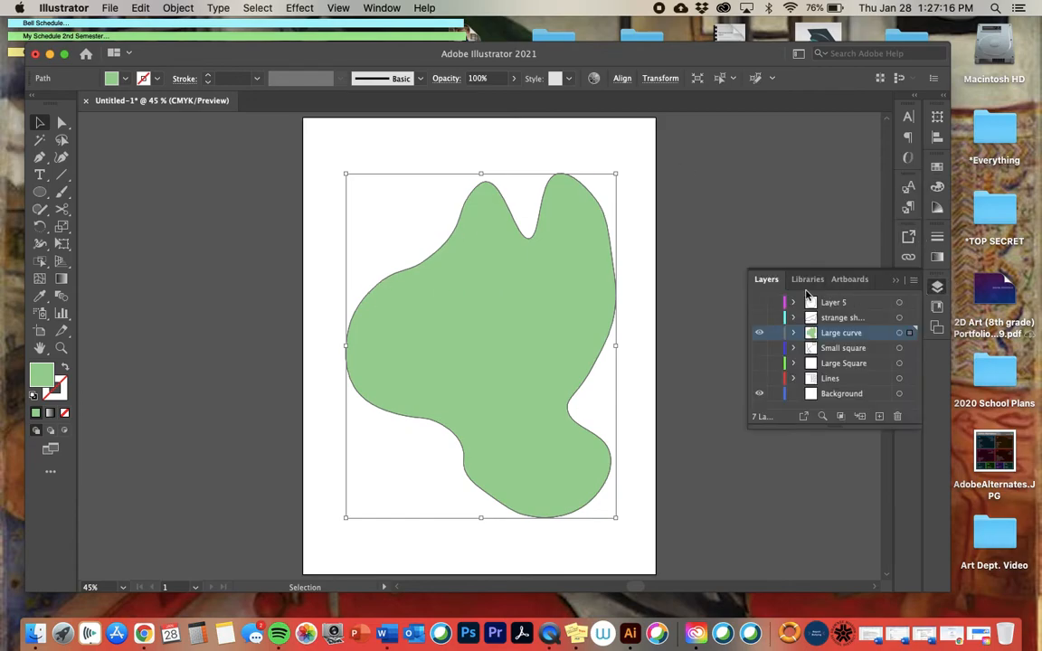
left_click(841, 319)
left_click(758, 320)
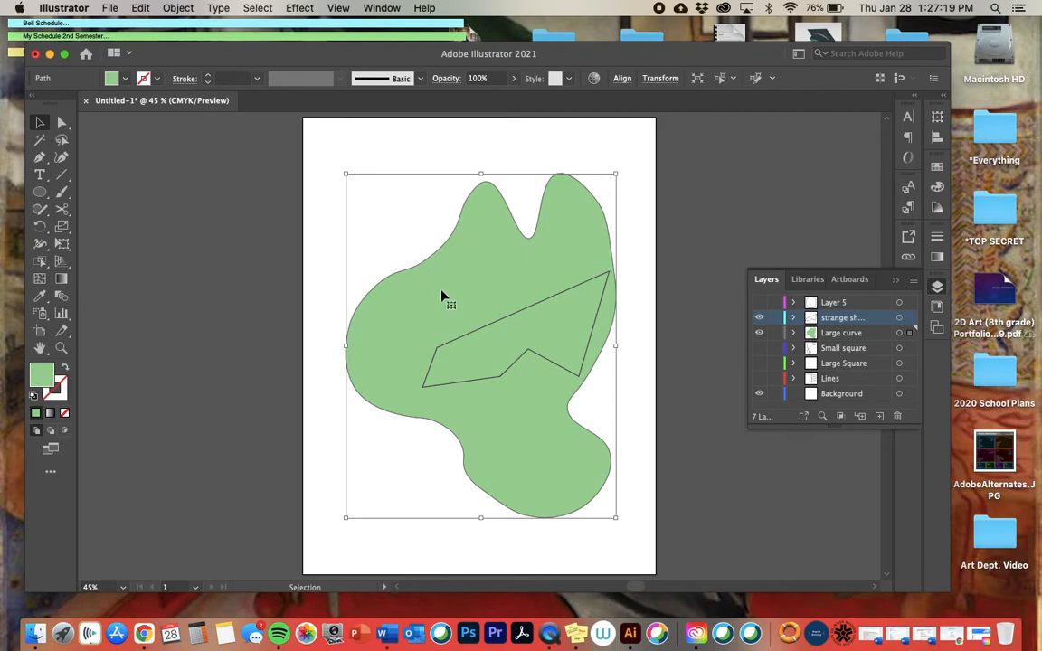
left_click(759, 333)
double_click(41, 373)
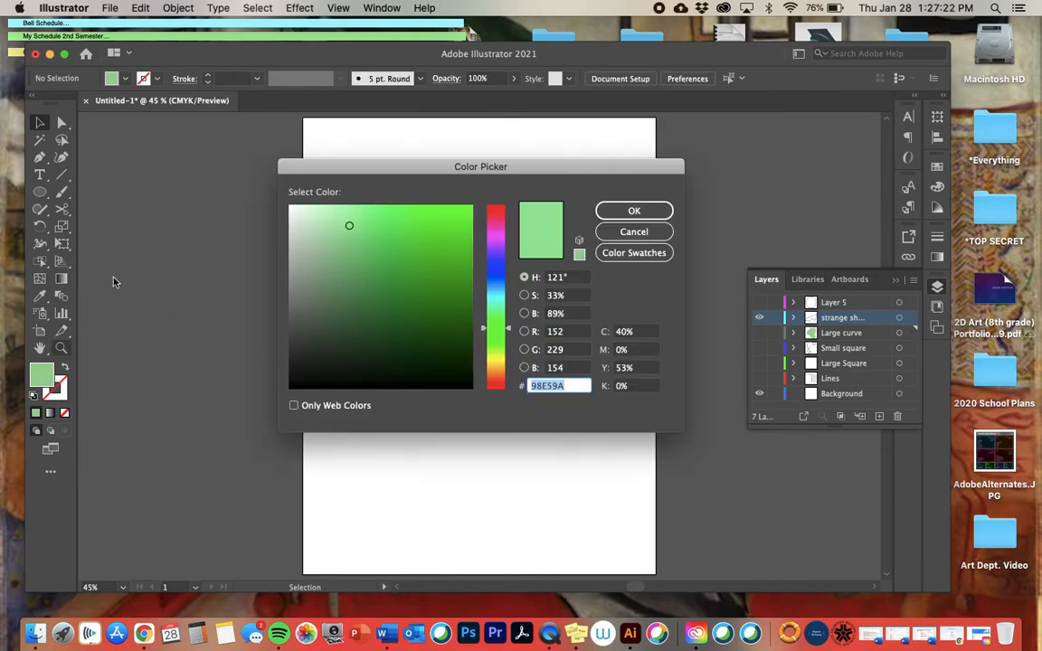
left_click(497, 236)
left_click(634, 211)
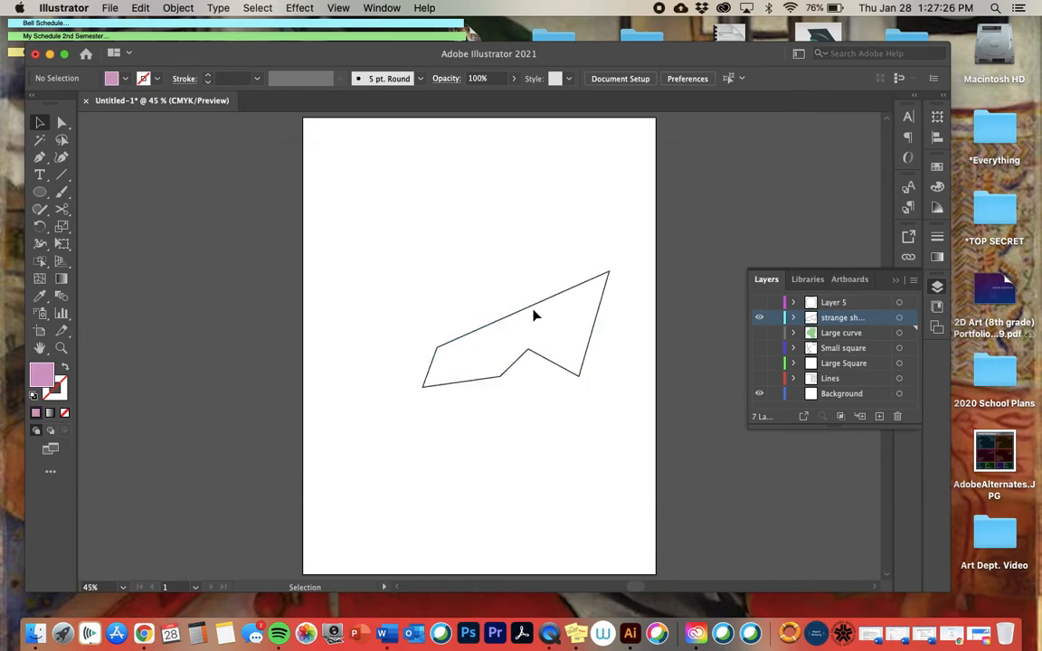
Fill the angular path on the strange shape layer with light purple DA9CE5
left_click(521, 314)
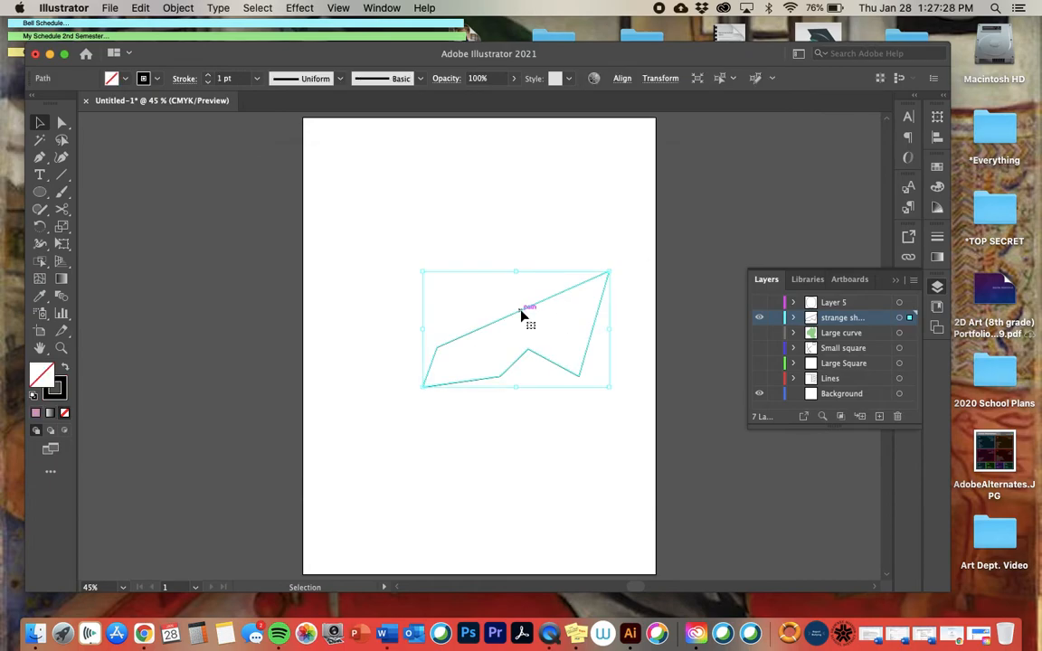
double_click(41, 372)
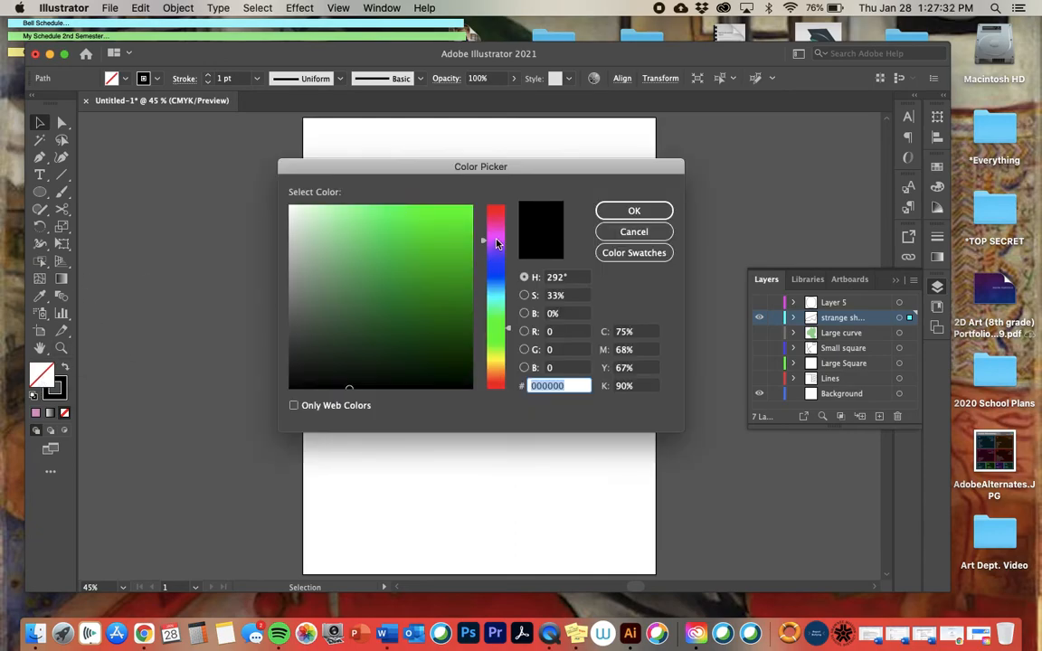
left_click(495, 242)
left_click(346, 223)
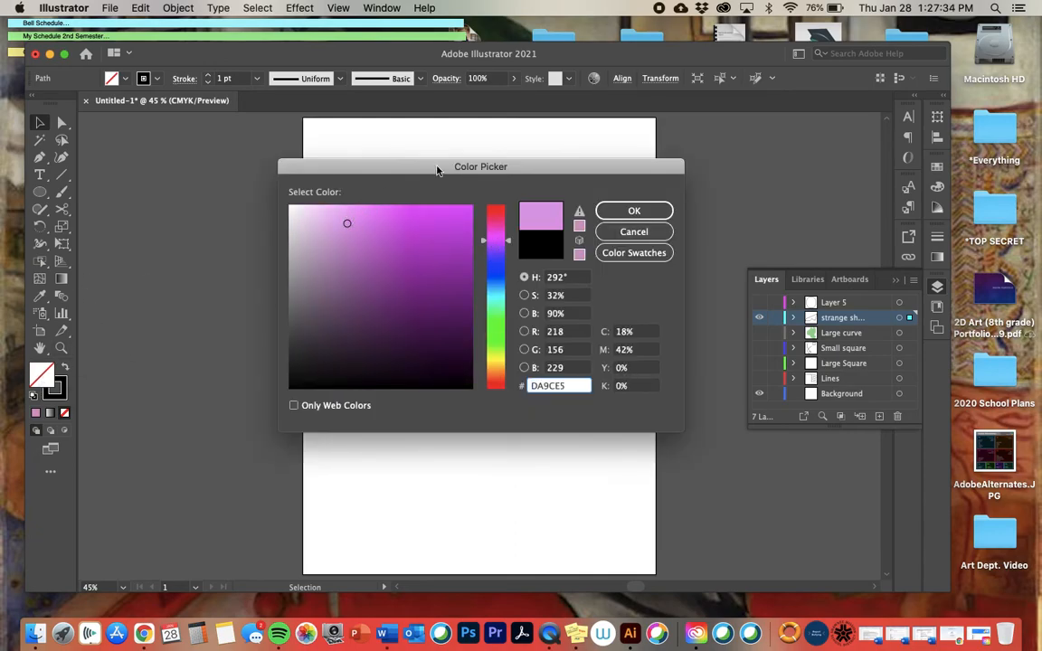
left_click(634, 212)
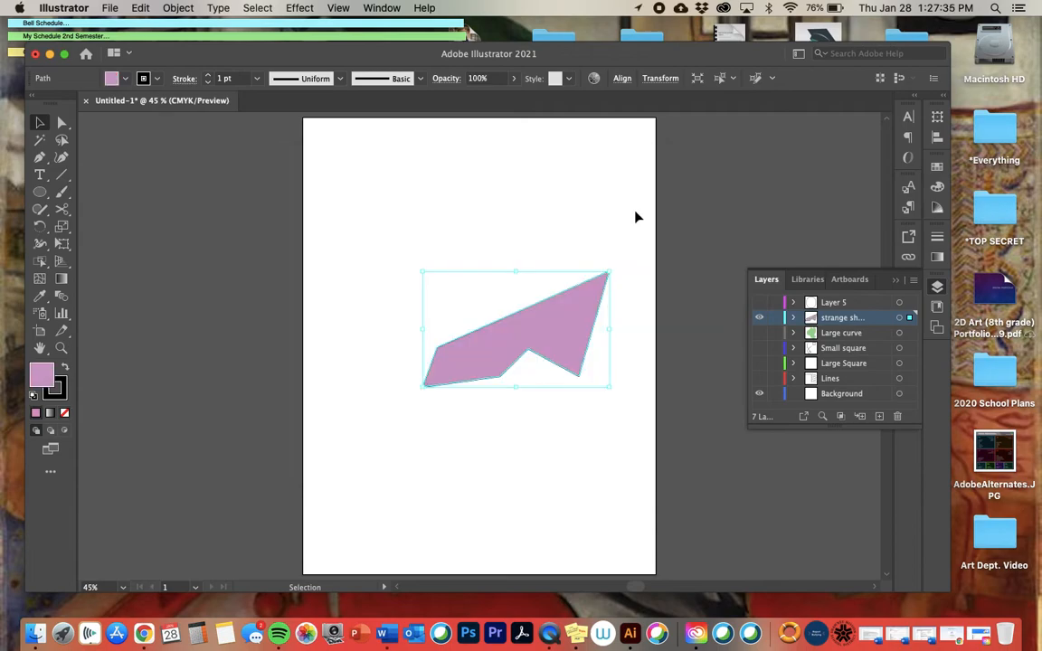
With Layer 5 shown in place of the strange shape layer, fill its ellipse with light turquoise A3EFE8
left_click(759, 302)
left_click(758, 317)
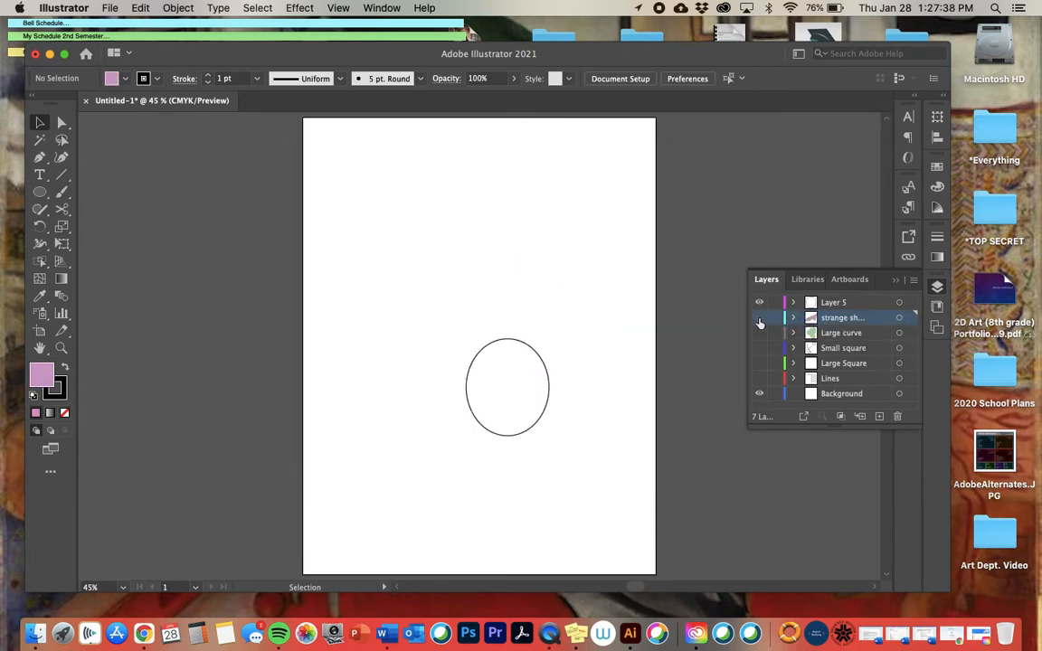
left_click(478, 354)
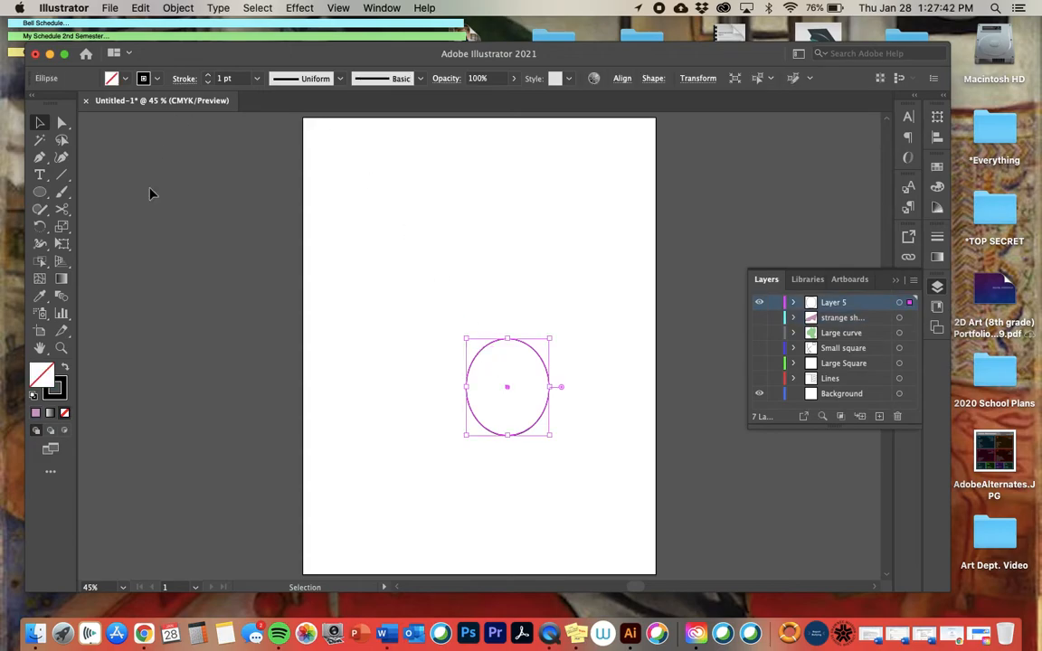
double_click(41, 373)
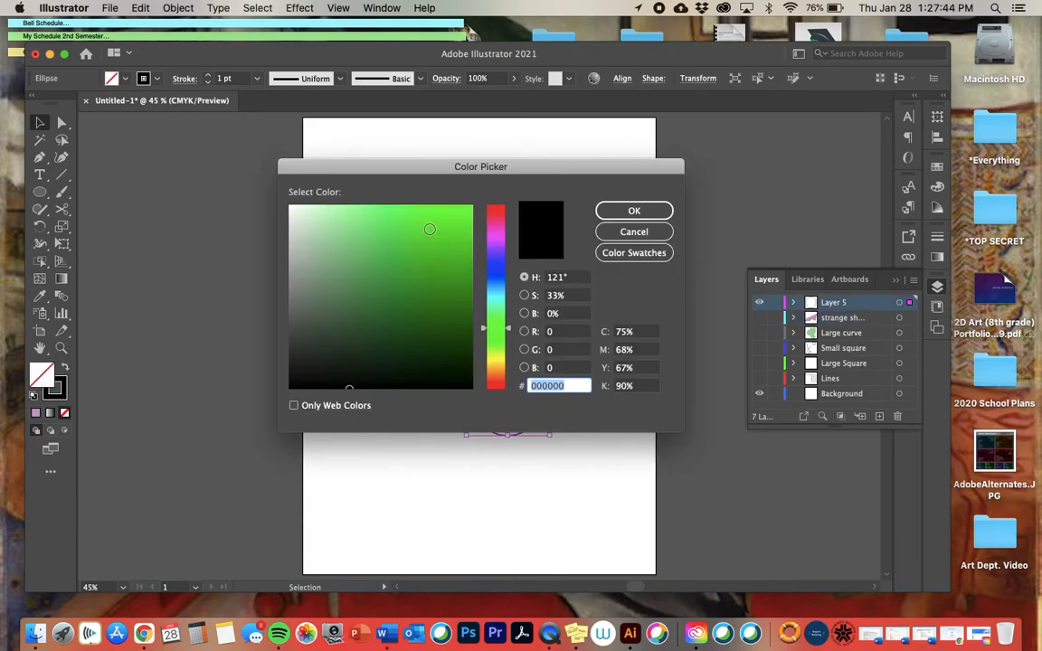
left_click_drag(496, 327, 495, 370)
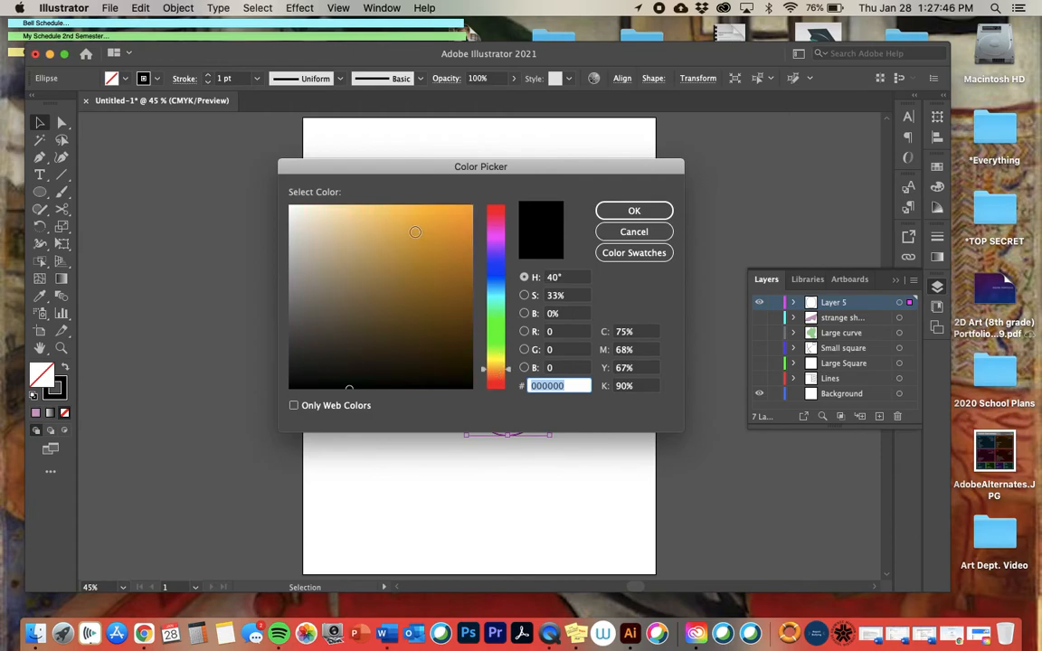
left_click(384, 239)
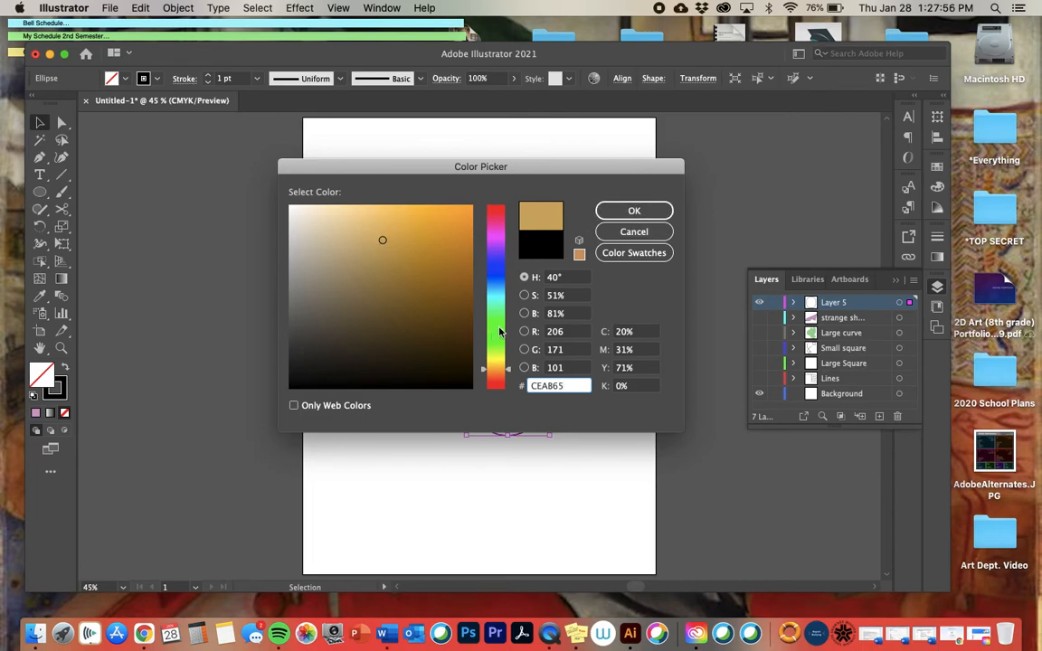
left_click(495, 299)
left_click(349, 215)
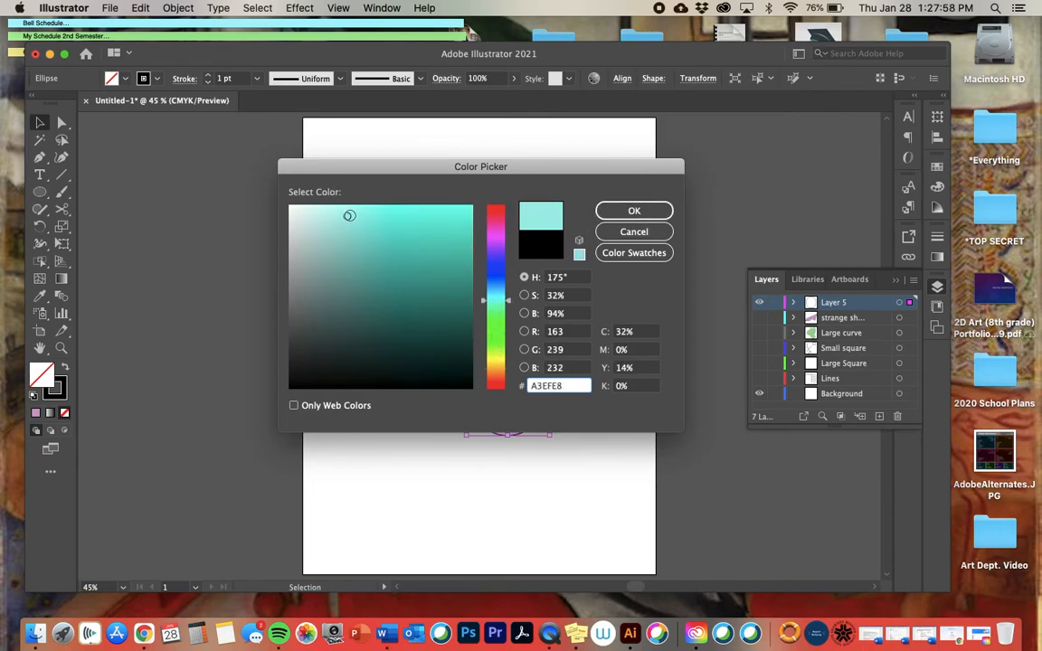
left_click(622, 209)
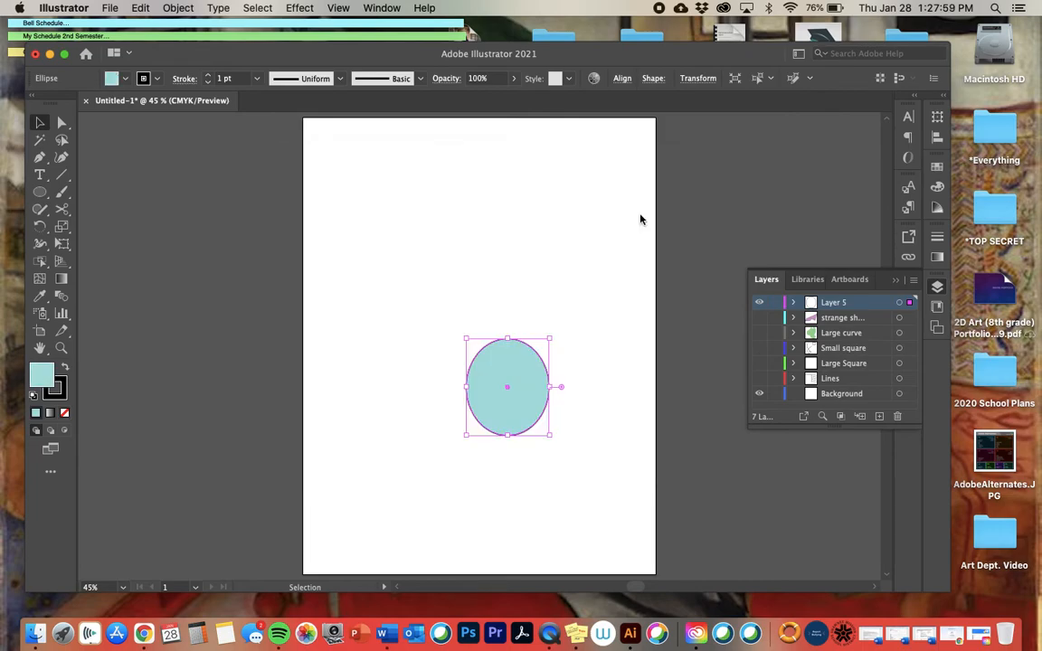
Show the strange shape and Large curve layers again and rename Layer 5 as circle
left_click(758, 317)
left_click(758, 332)
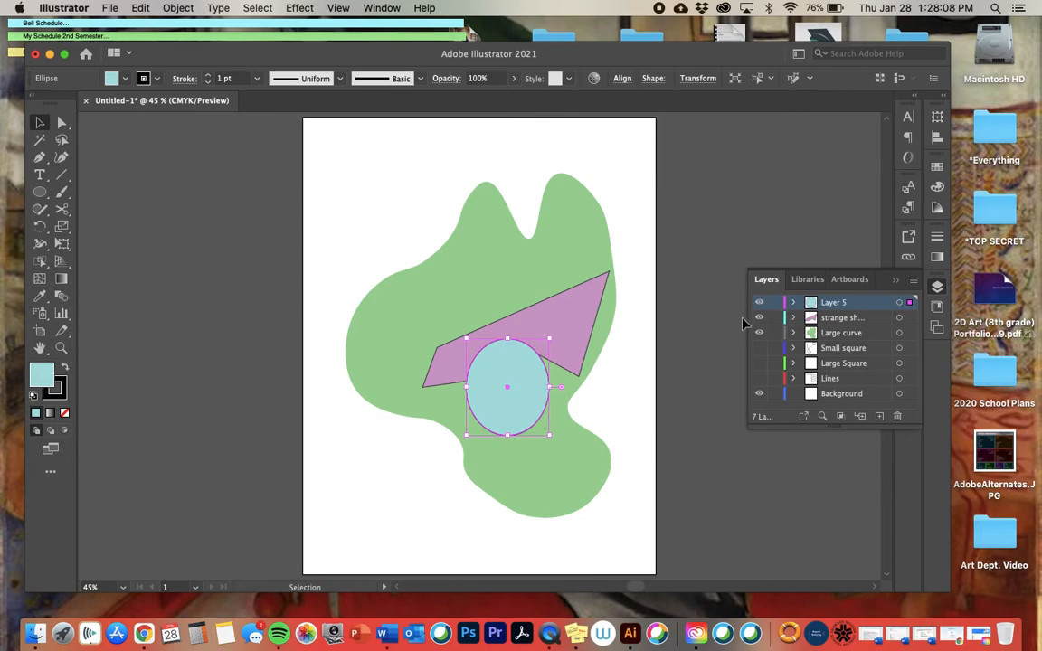
double_click(834, 303)
type("circle")
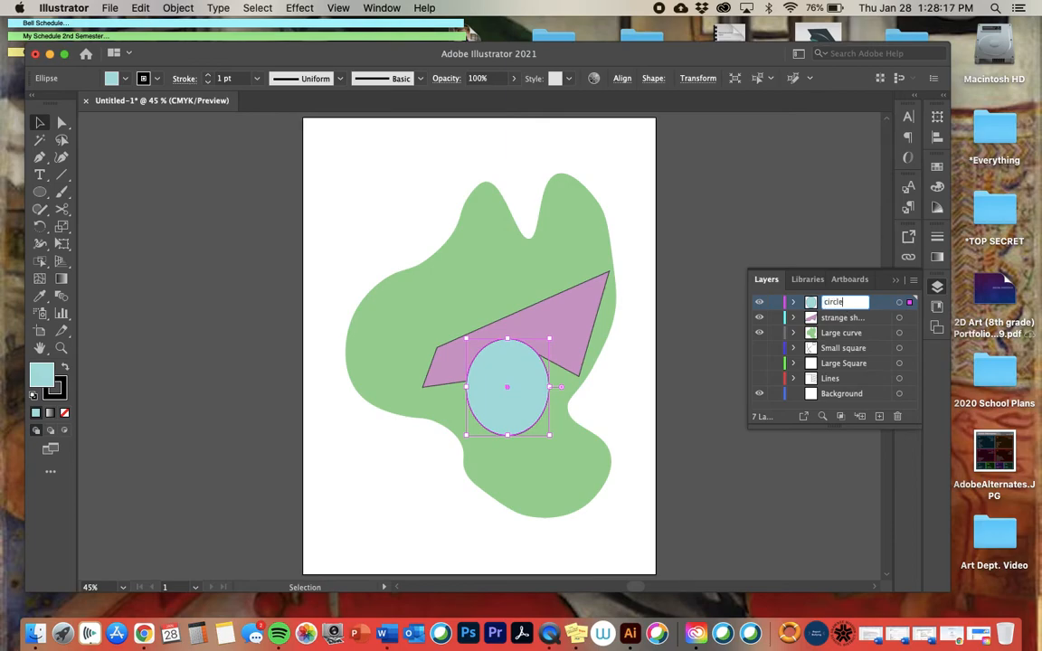
key("Return")
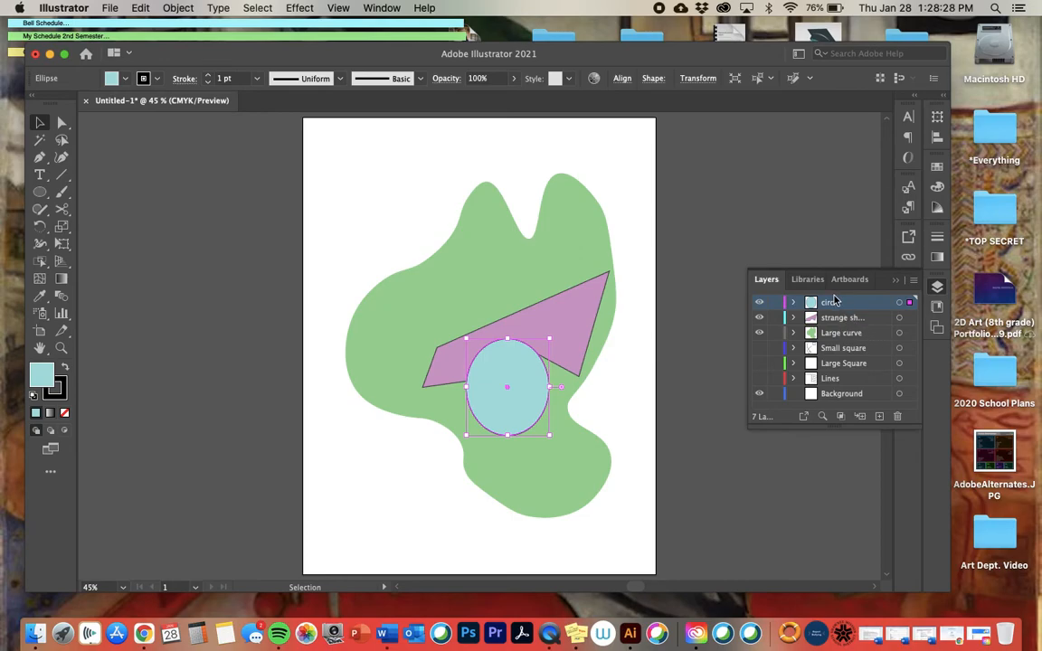
Try moving the Large curve layer to the top of the layer stack and back beneath the strange shape layer
left_click(840, 333)
left_click_drag(840, 336, 829, 298)
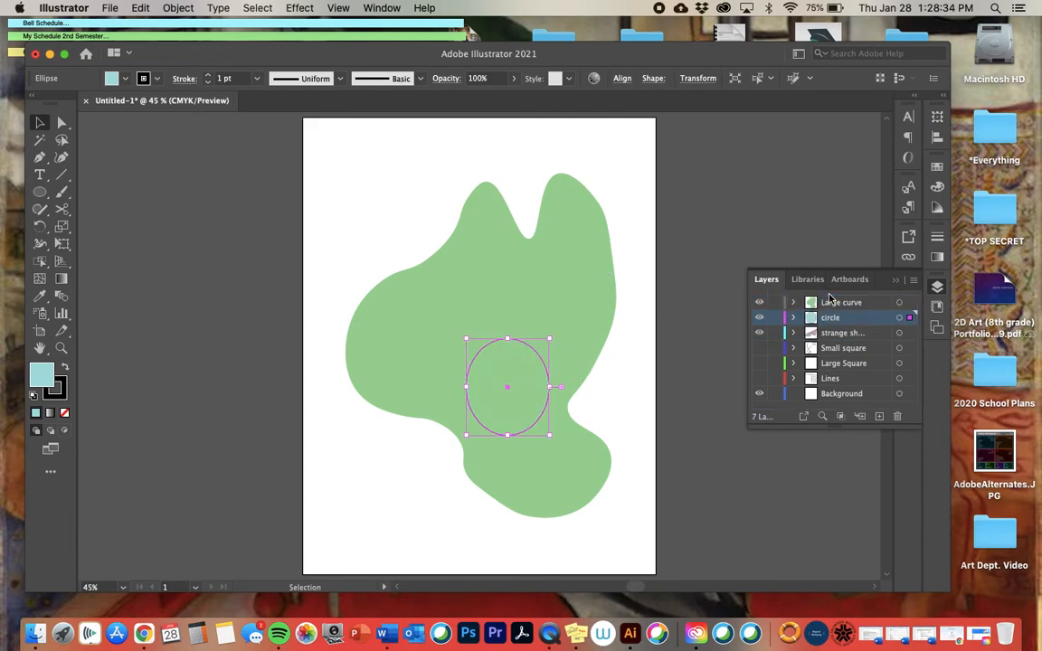
left_click_drag(834, 303, 838, 326)
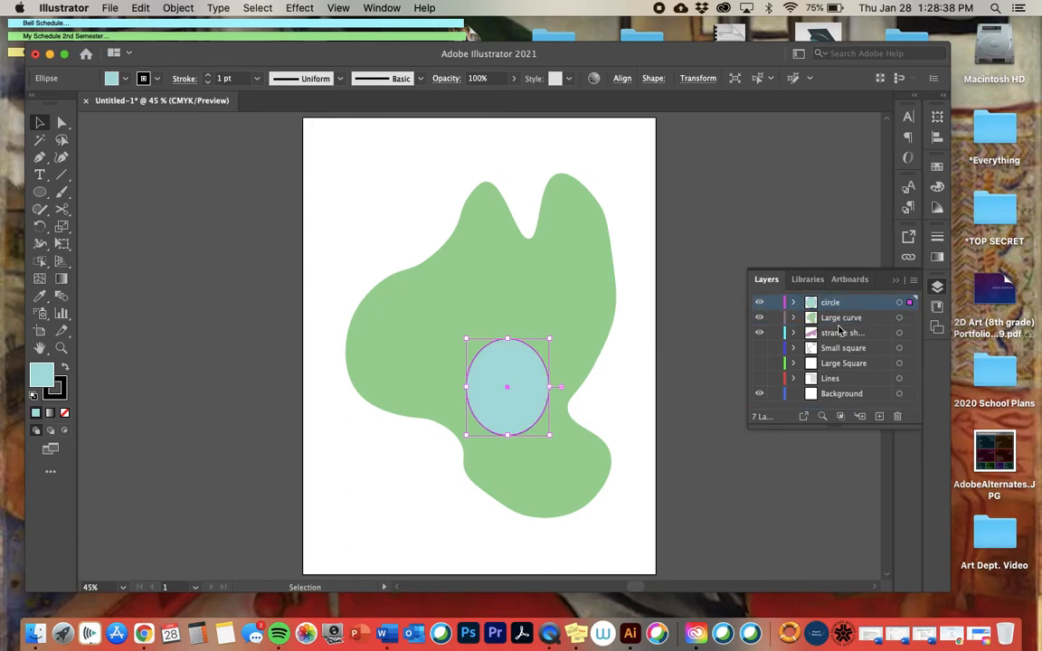
left_click_drag(838, 319, 839, 347)
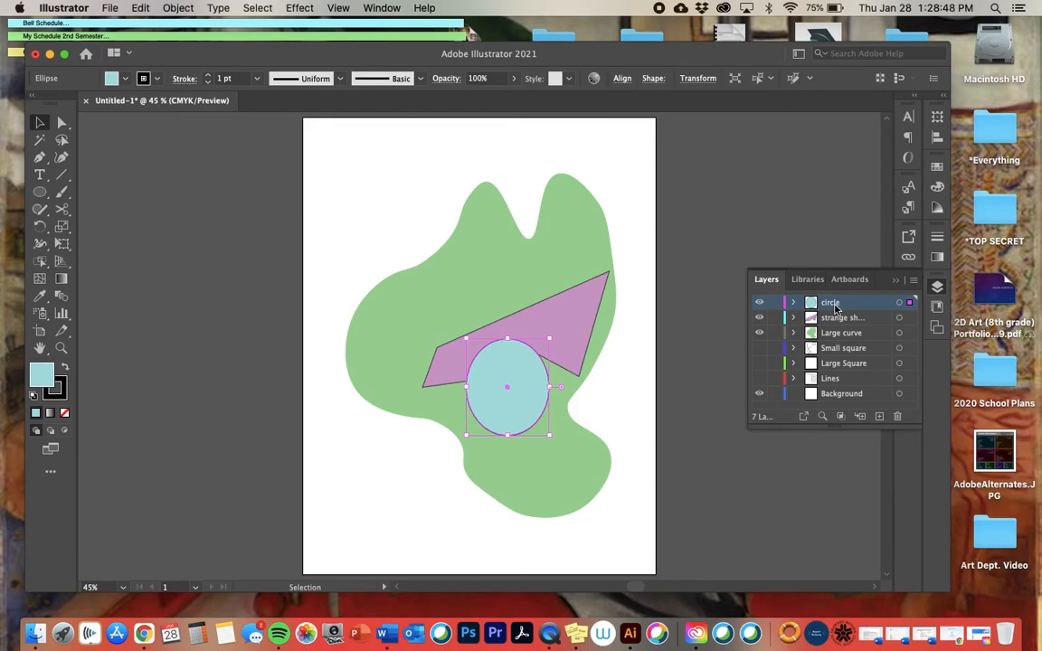
Reduce the turquoise ellipse's opacity to 52% and the purple angular shape's opacity to 82%
left_click(513, 78)
left_click_drag(490, 101, 486, 99)
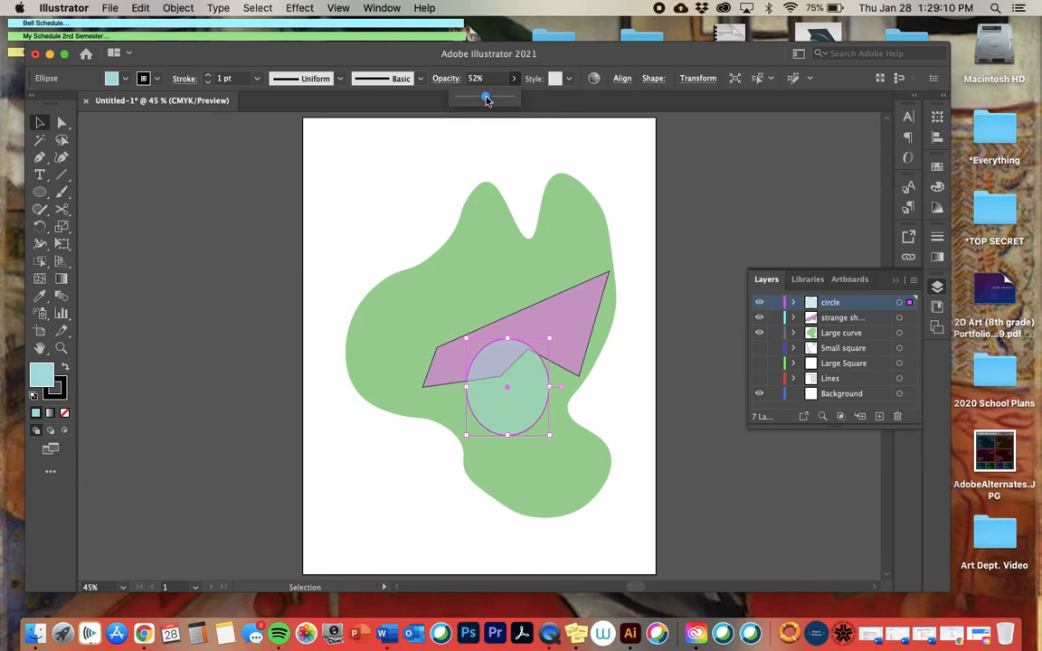
left_click(555, 305)
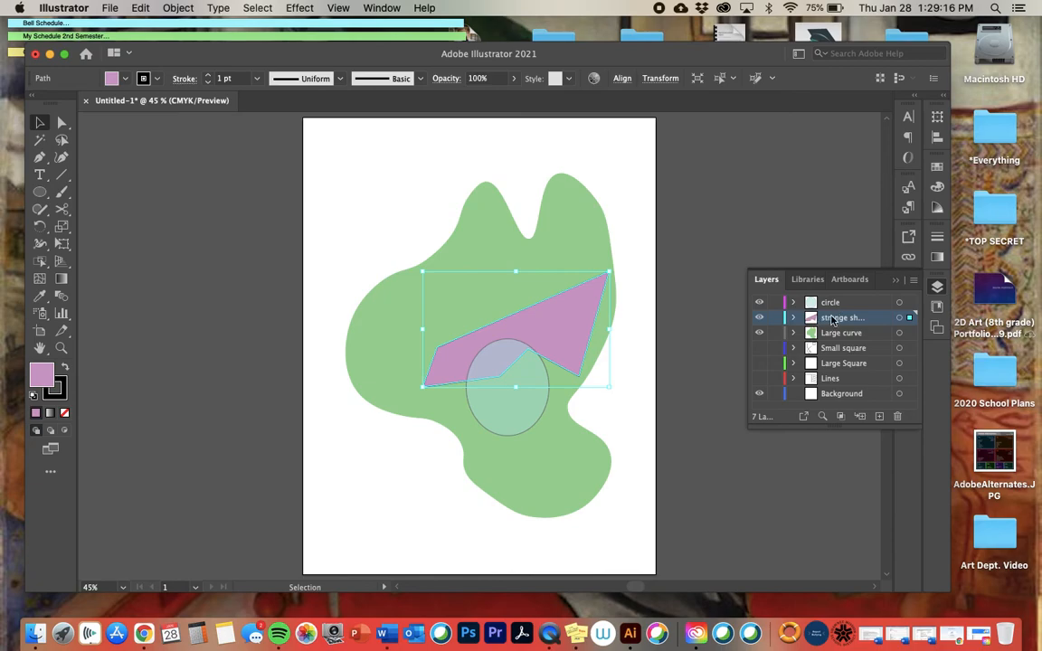
left_click(515, 80)
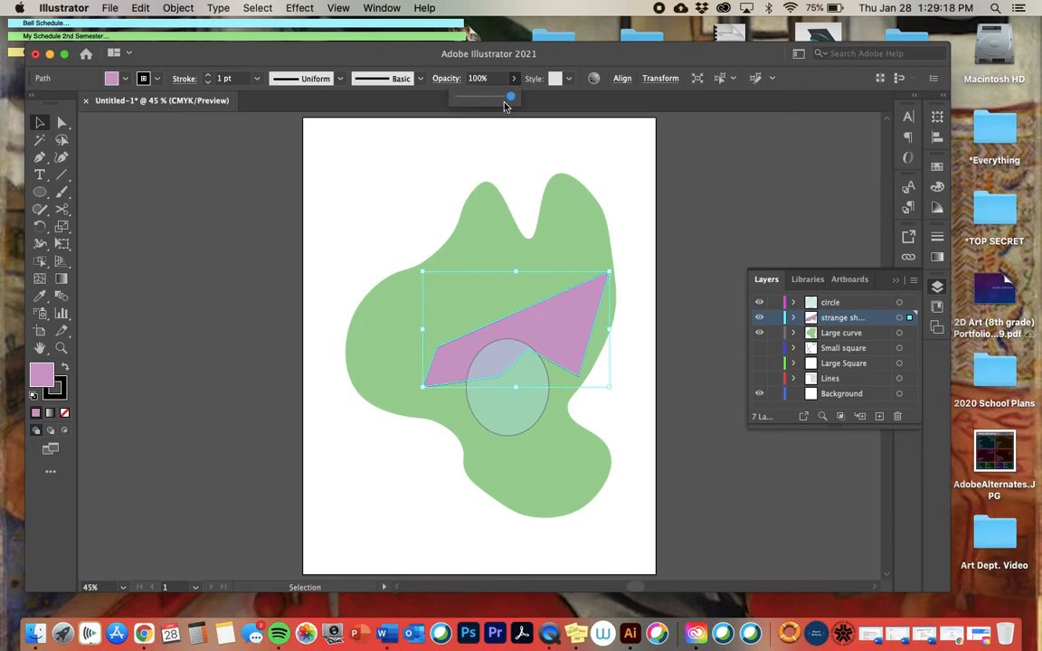
left_click(469, 97)
left_click_drag(468, 98, 503, 99)
Show the Small square, Large Square and Lines layers
left_click(760, 348)
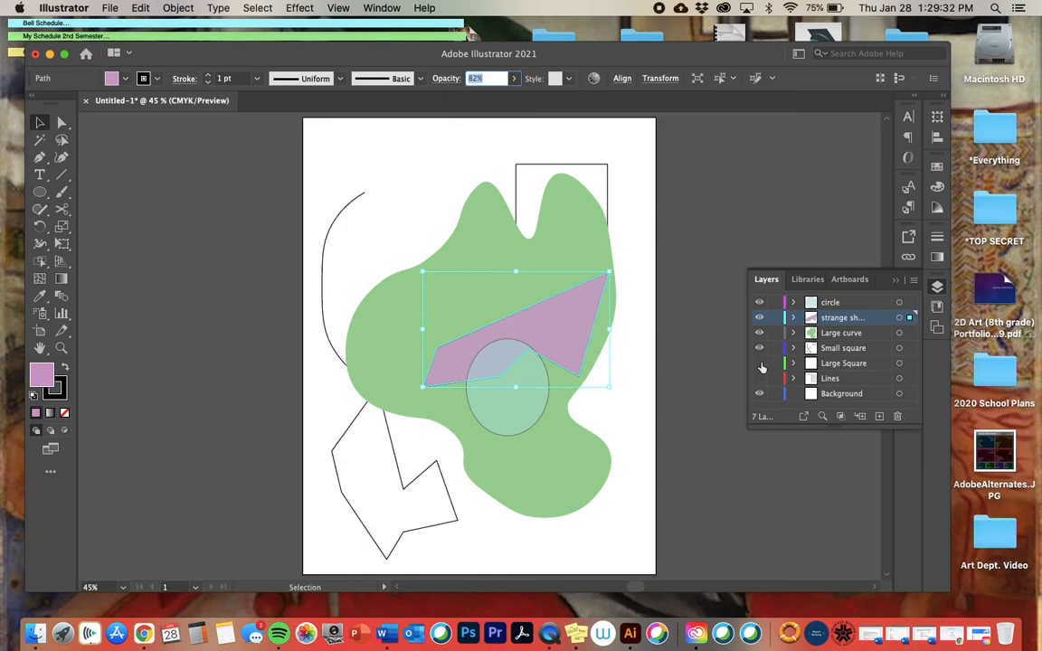
left_click(760, 362)
left_click(760, 377)
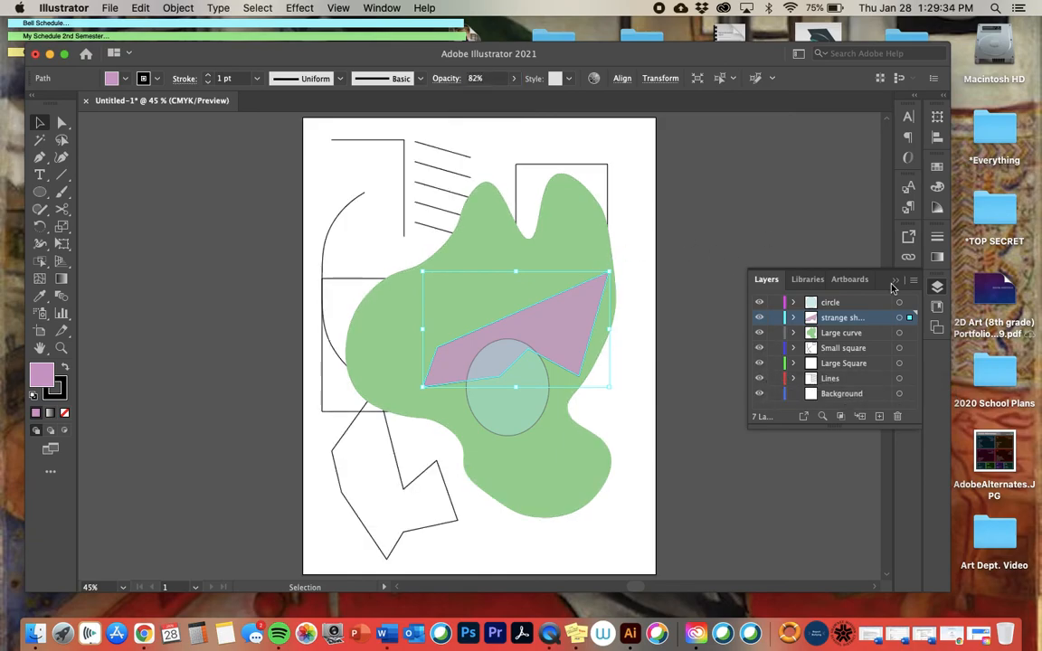
Reduce the green curved shape's opacity to 69% and deselect it
left_click(840, 333)
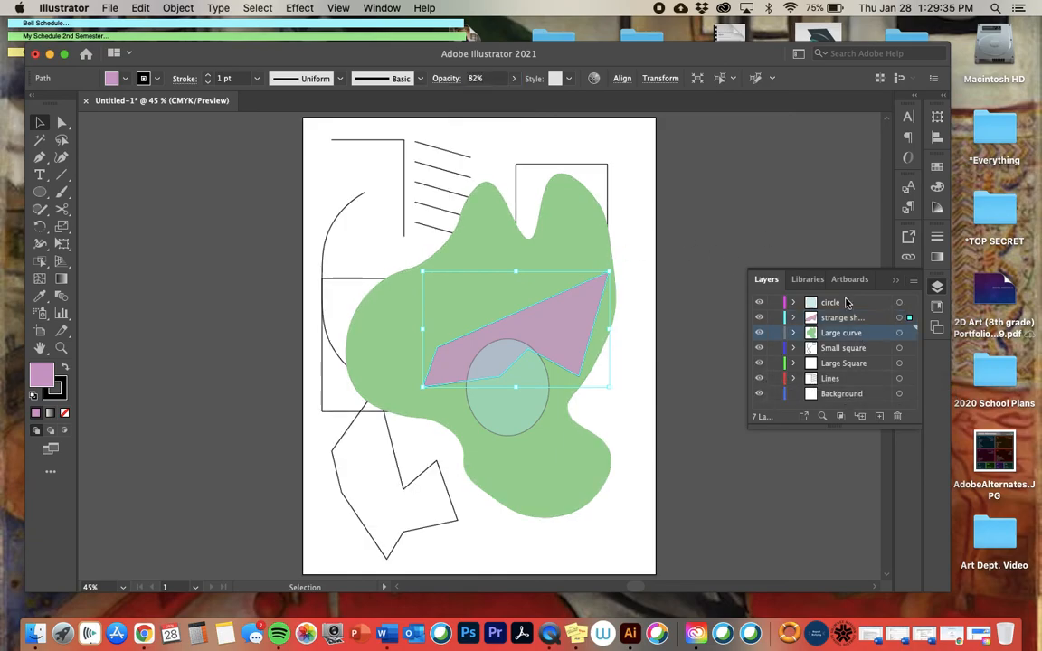
left_click(577, 186)
left_click(516, 79)
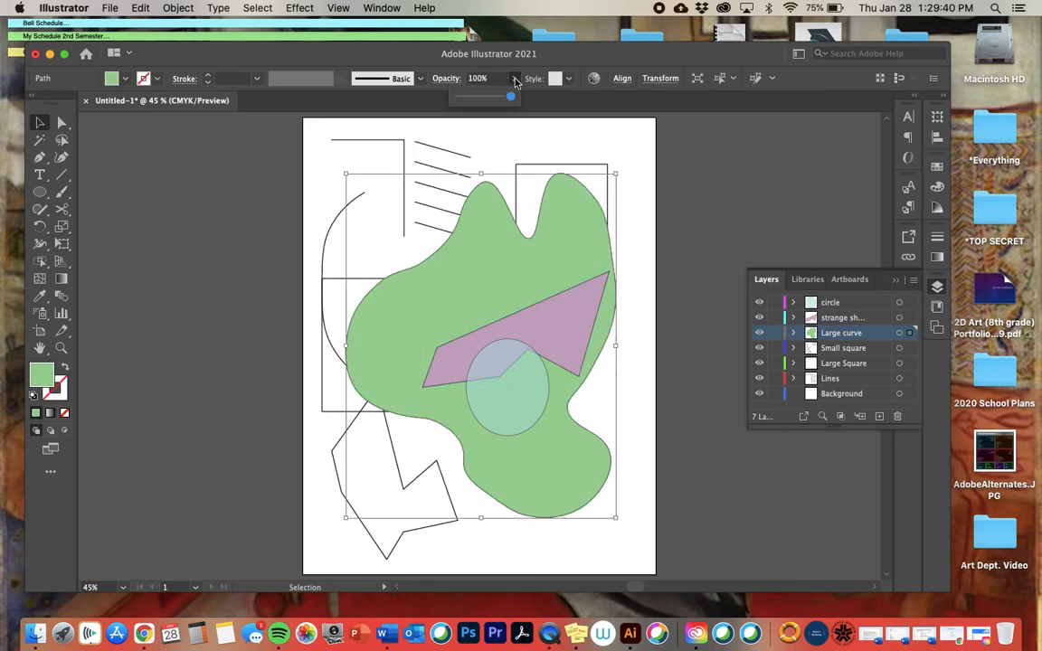
mouse_move(510, 96)
left_mouse_down()
mouse_move(474, 96)
mouse_move(494, 97)
left_mouse_up()
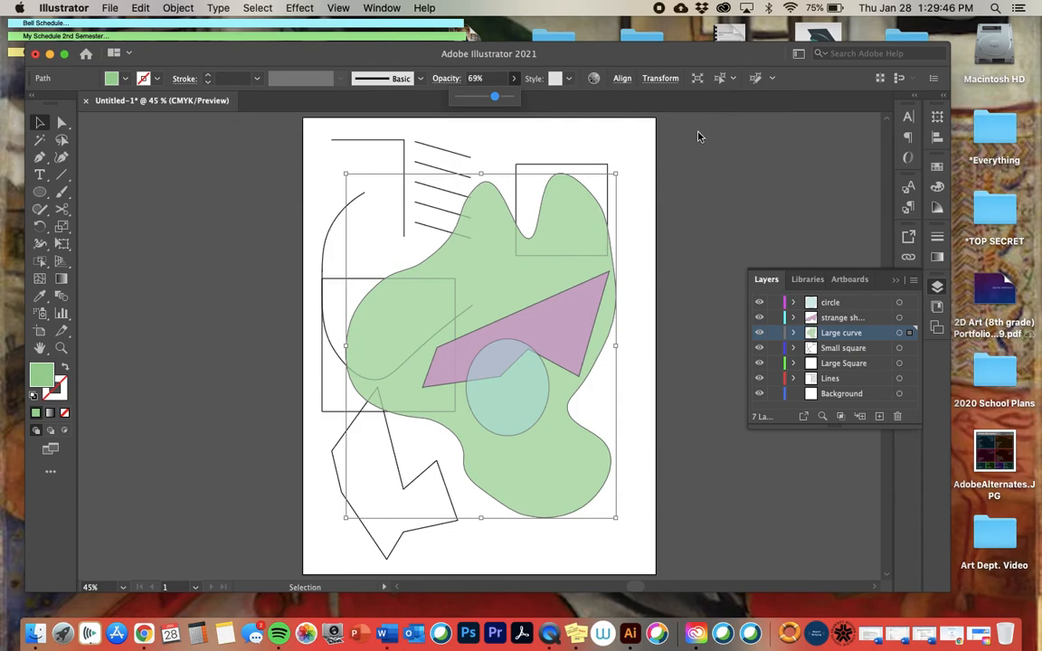
left_click(726, 171)
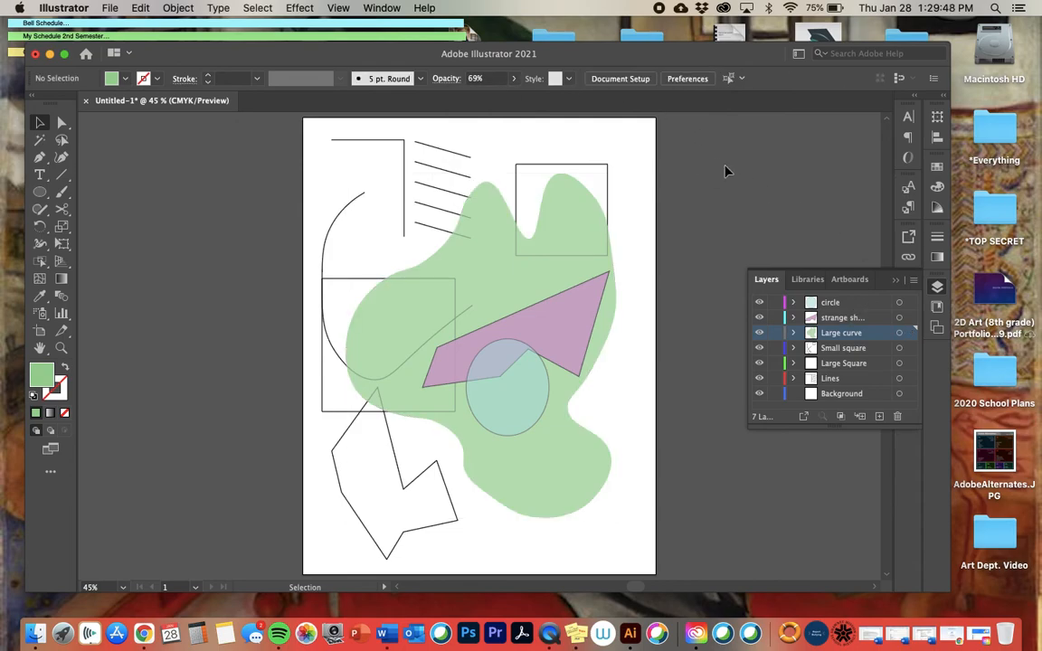